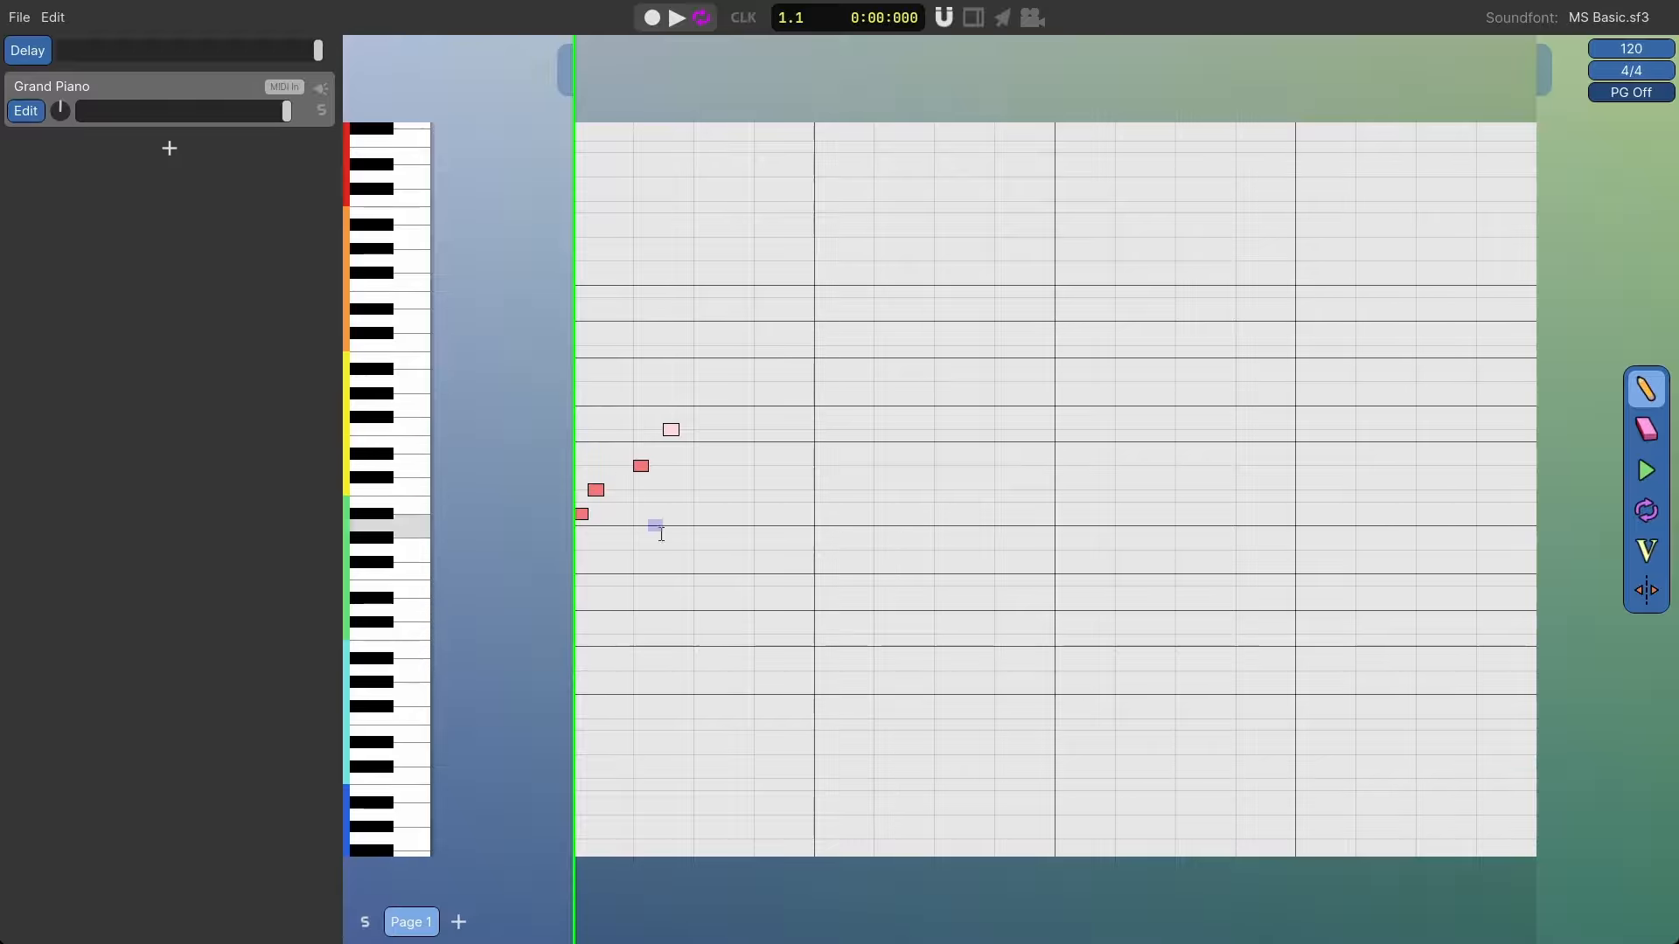
Delete all the existing notes in the first bar of the piano roll.
{"action": "left_click_drag", "start_coordinate": [684, 538], "coordinate": [548, 385]}
{"action": "key", "text": "Delete"}
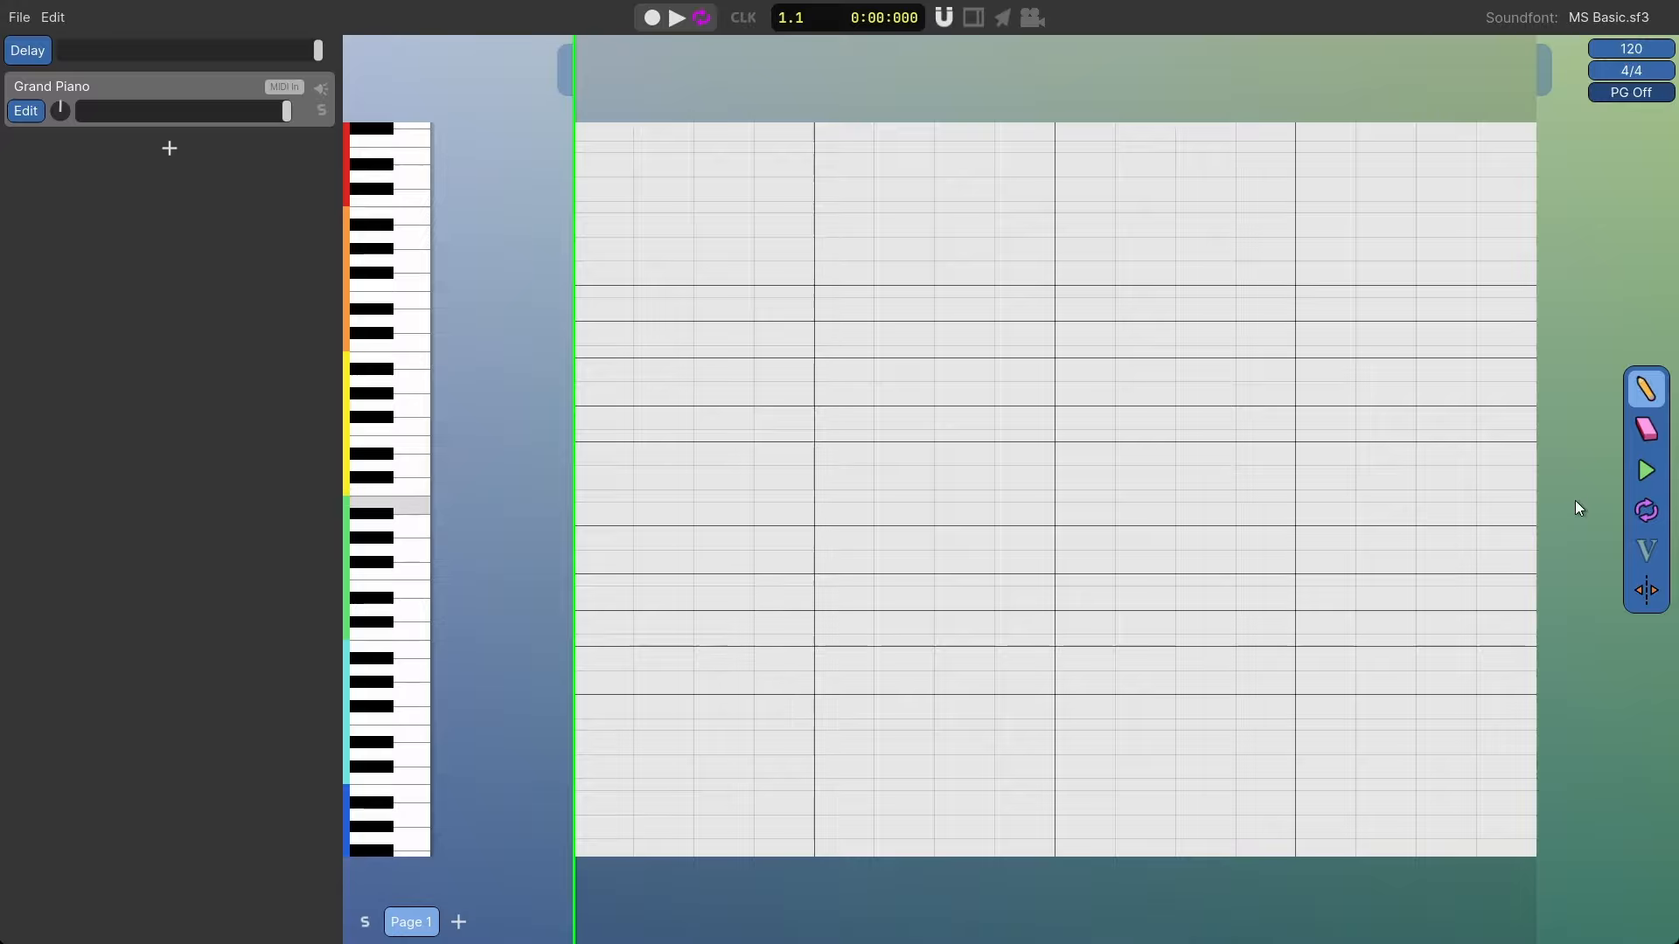
{"action": "scroll", "coordinate": [1016, 334], "scroll_direction": "up", "scroll_amount": 3}
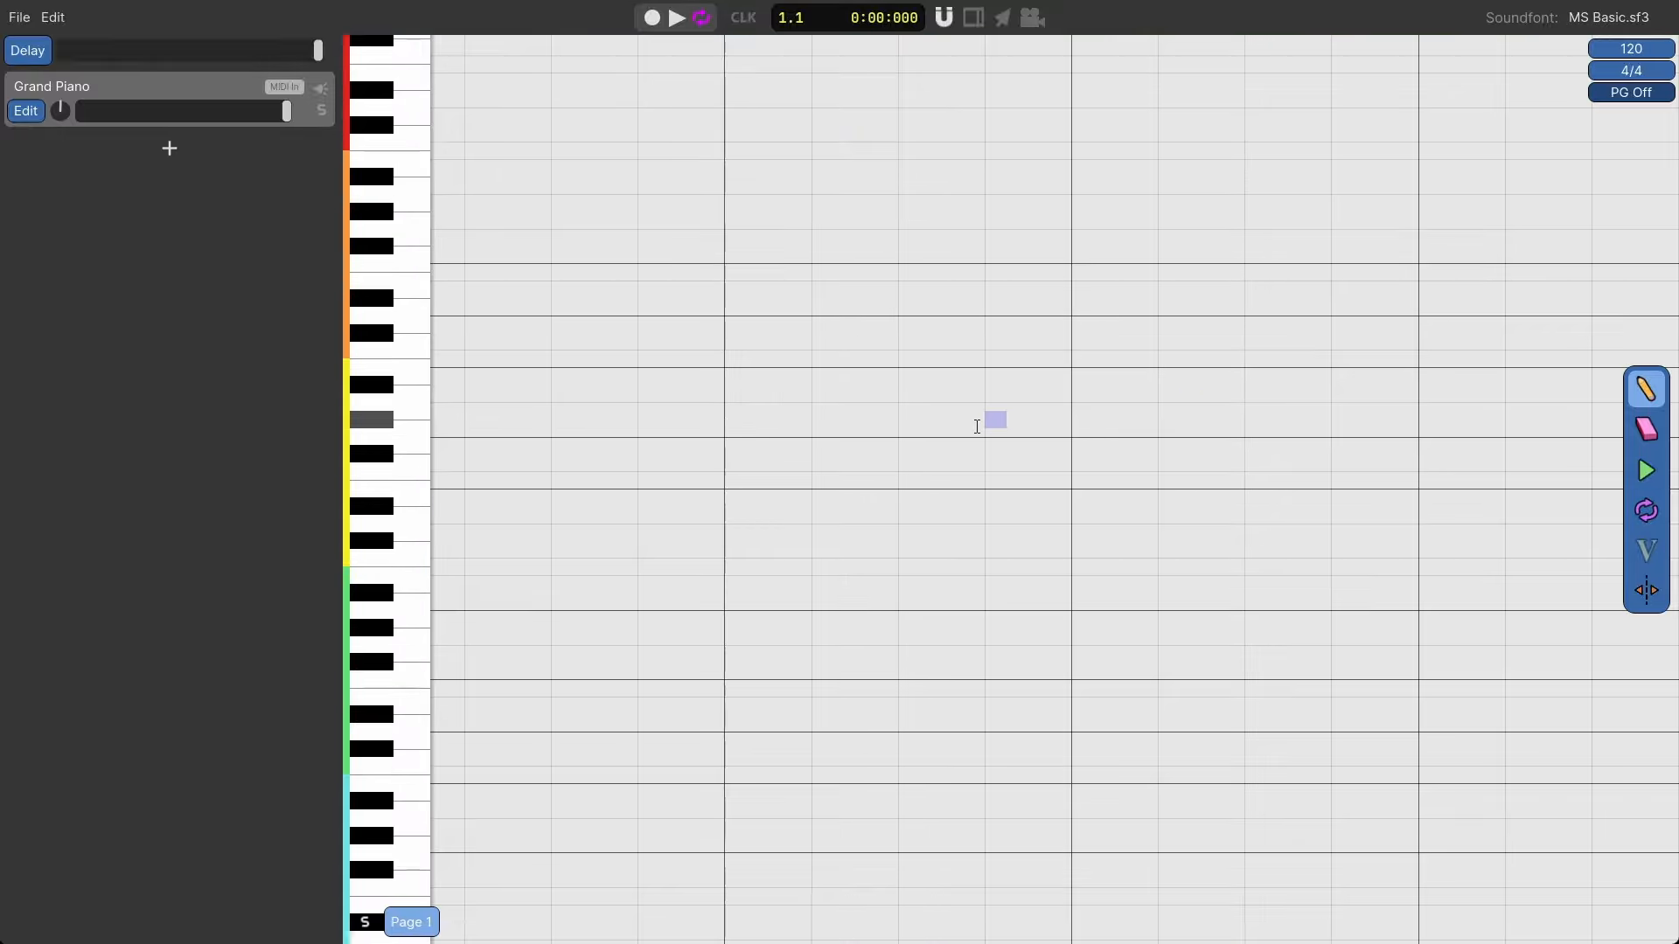
{"action": "scroll", "coordinate": [1076, 505], "scroll_direction": "down", "scroll_amount": 3}
{"action": "scroll", "coordinate": [1028, 461], "scroll_direction": "down", "scroll_amount": 2}
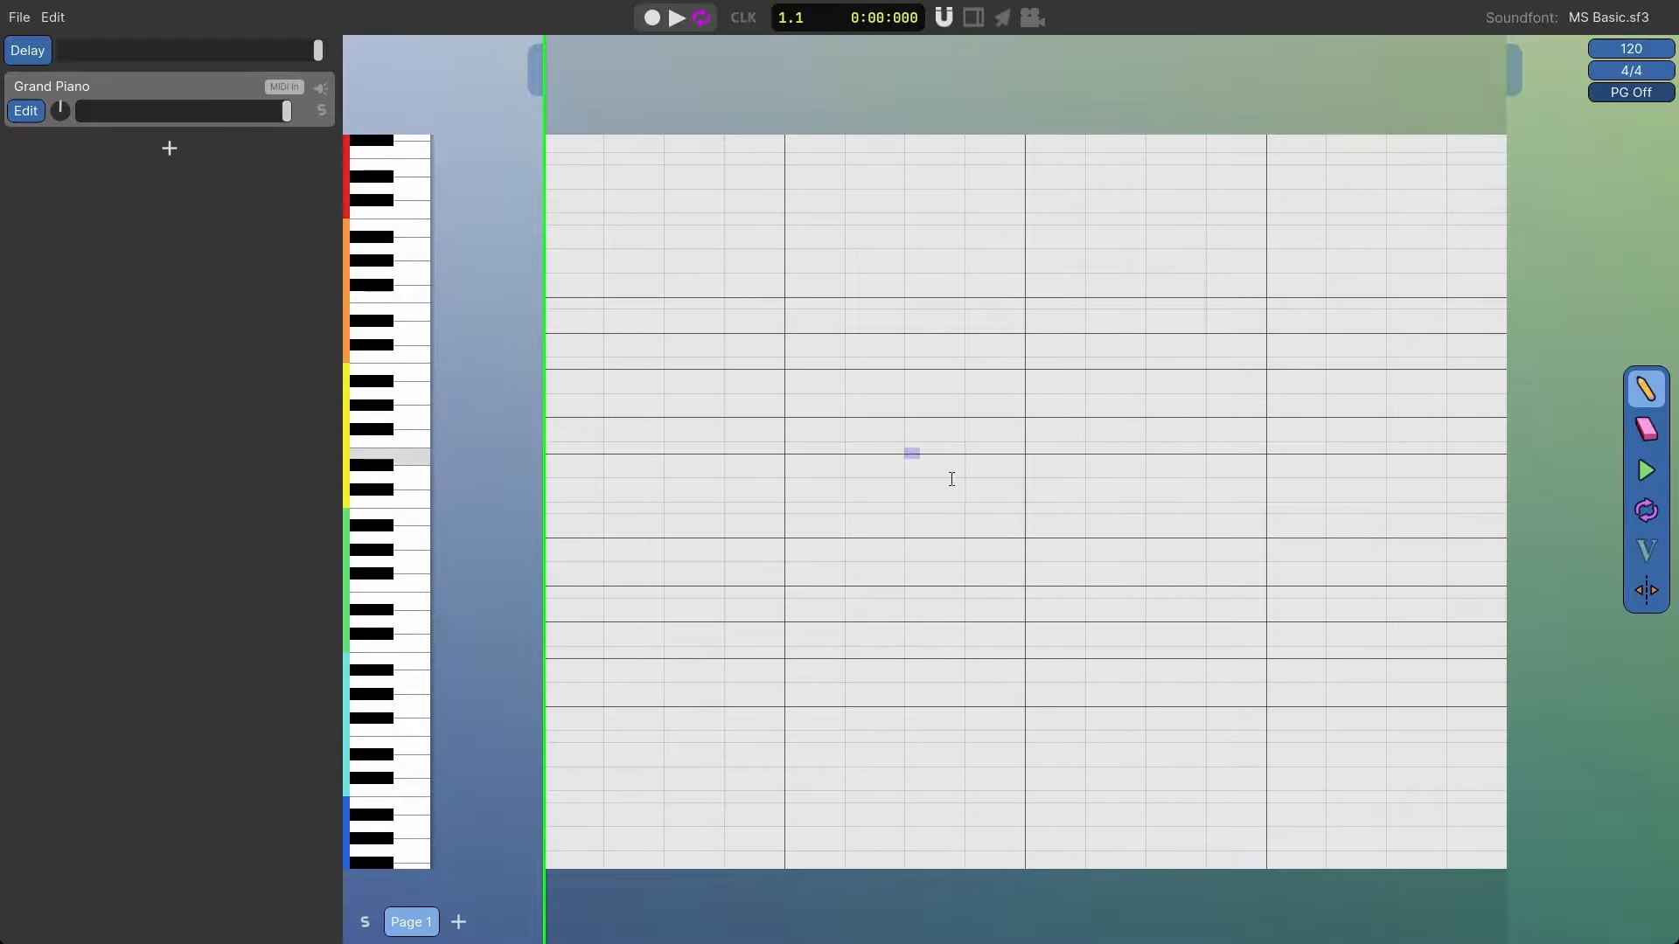
Turn on the PG pitch grid with C as the root and close its scale wheel.
{"action": "left_click", "coordinate": [1631, 92]}
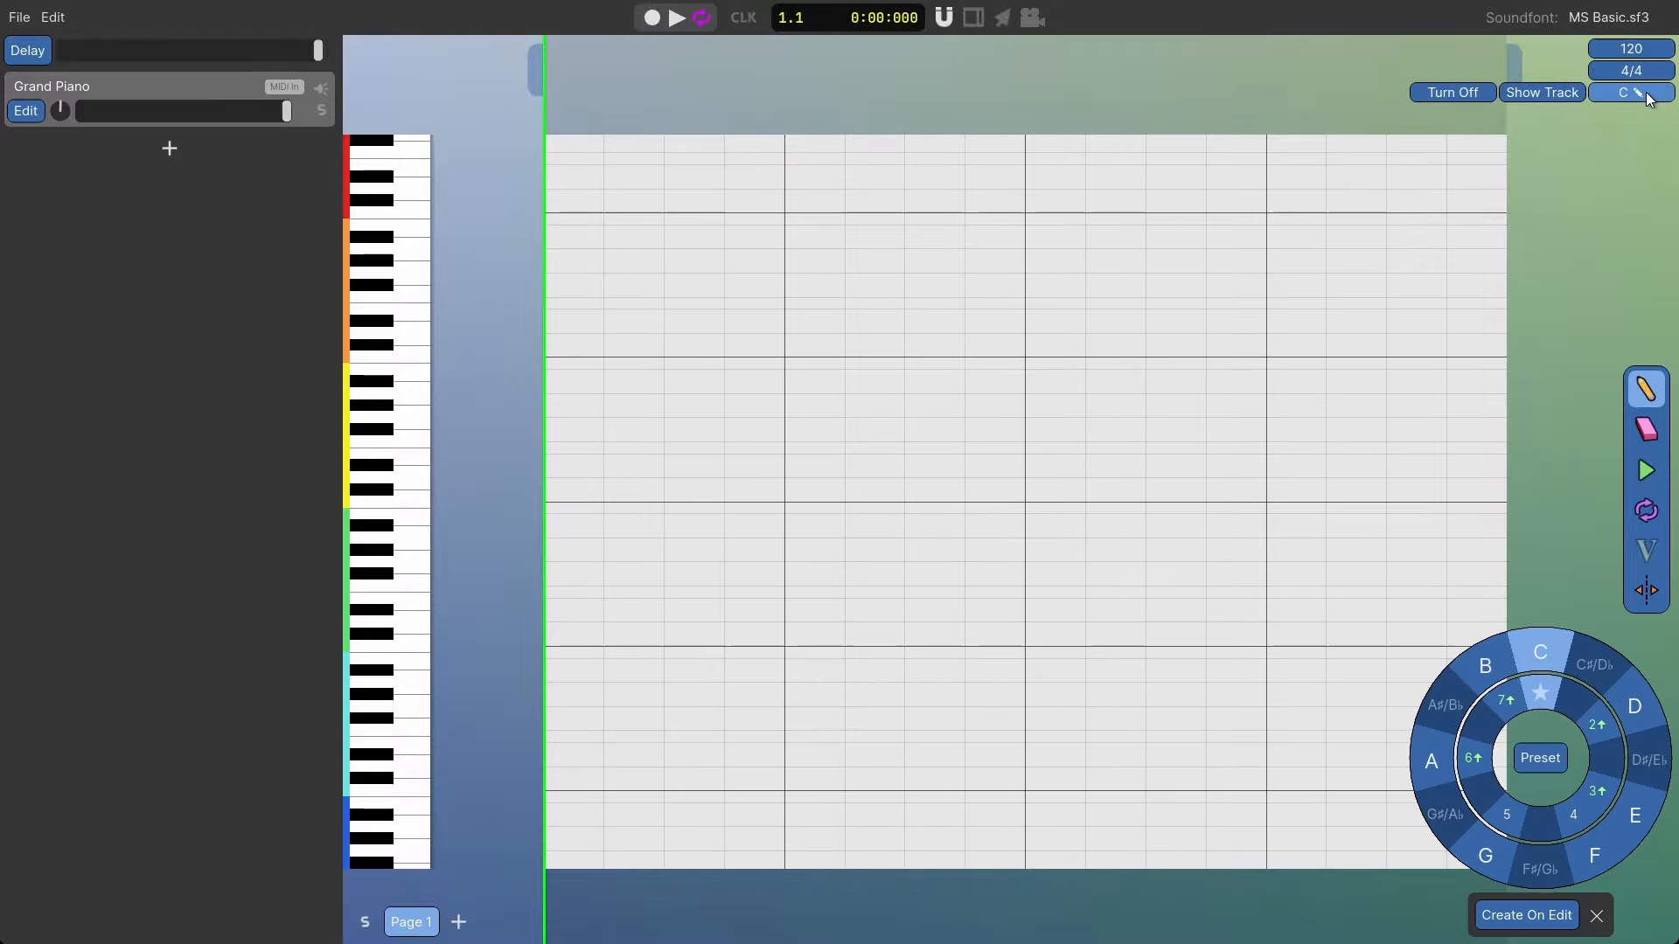
{"action": "scroll", "coordinate": [979, 363], "scroll_direction": "up", "scroll_amount": 3}
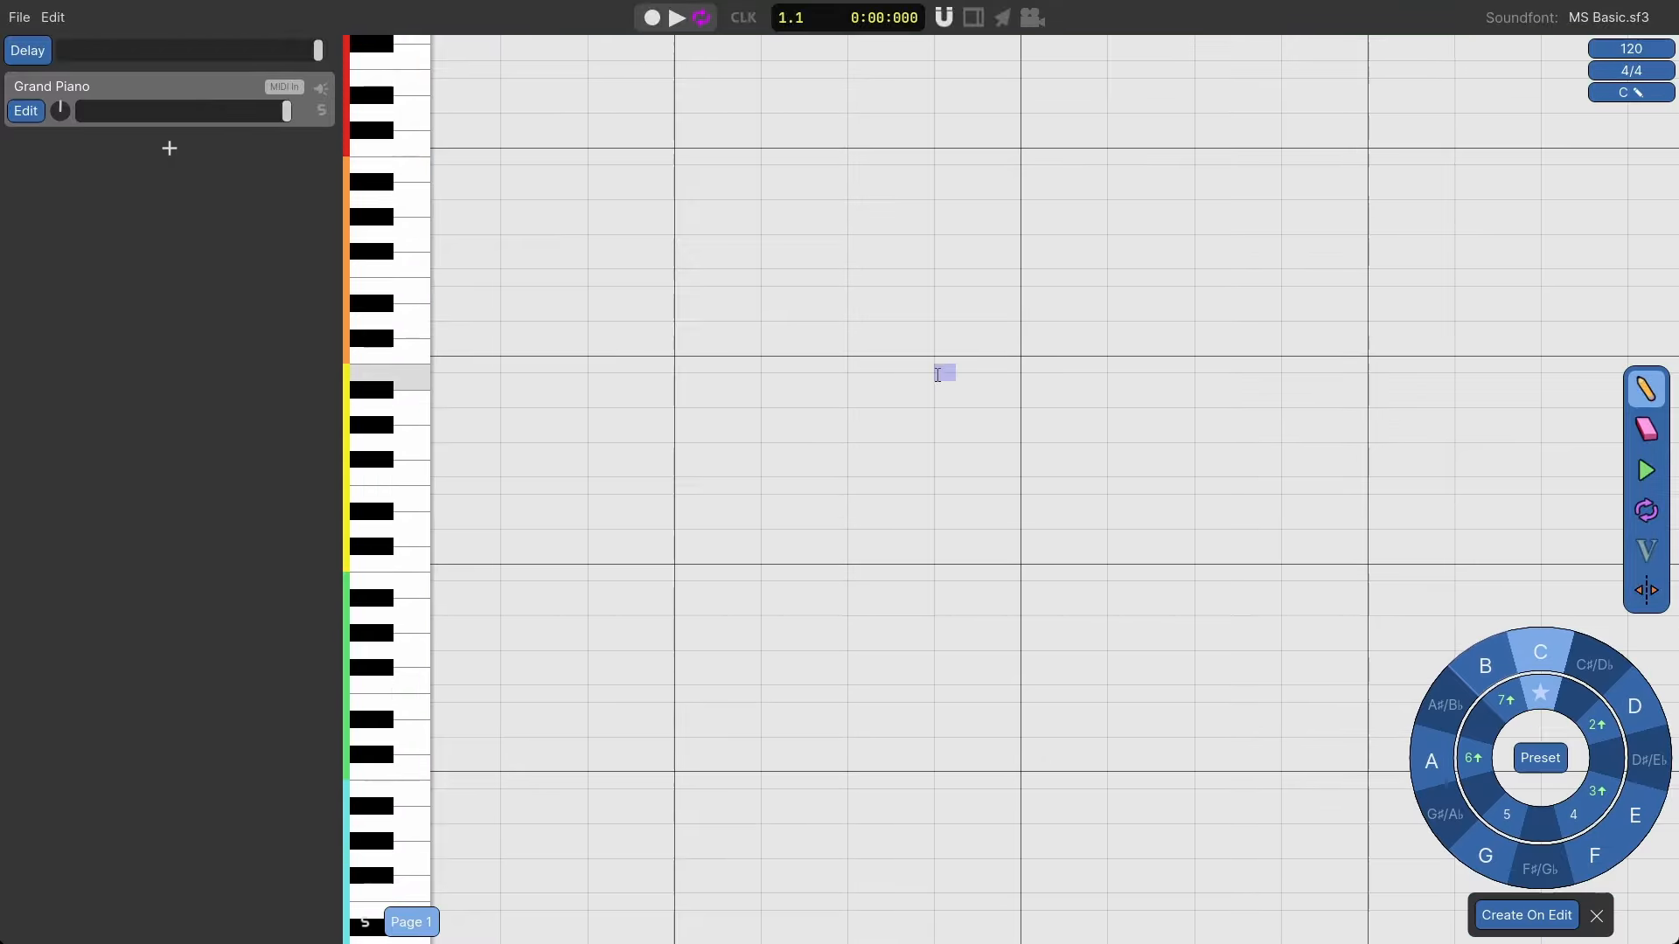
{"action": "scroll", "coordinate": [878, 383], "scroll_direction": "down", "scroll_amount": 1}
{"action": "left_click_drag", "start_coordinate": [878, 382], "coordinate": [823, 322]}
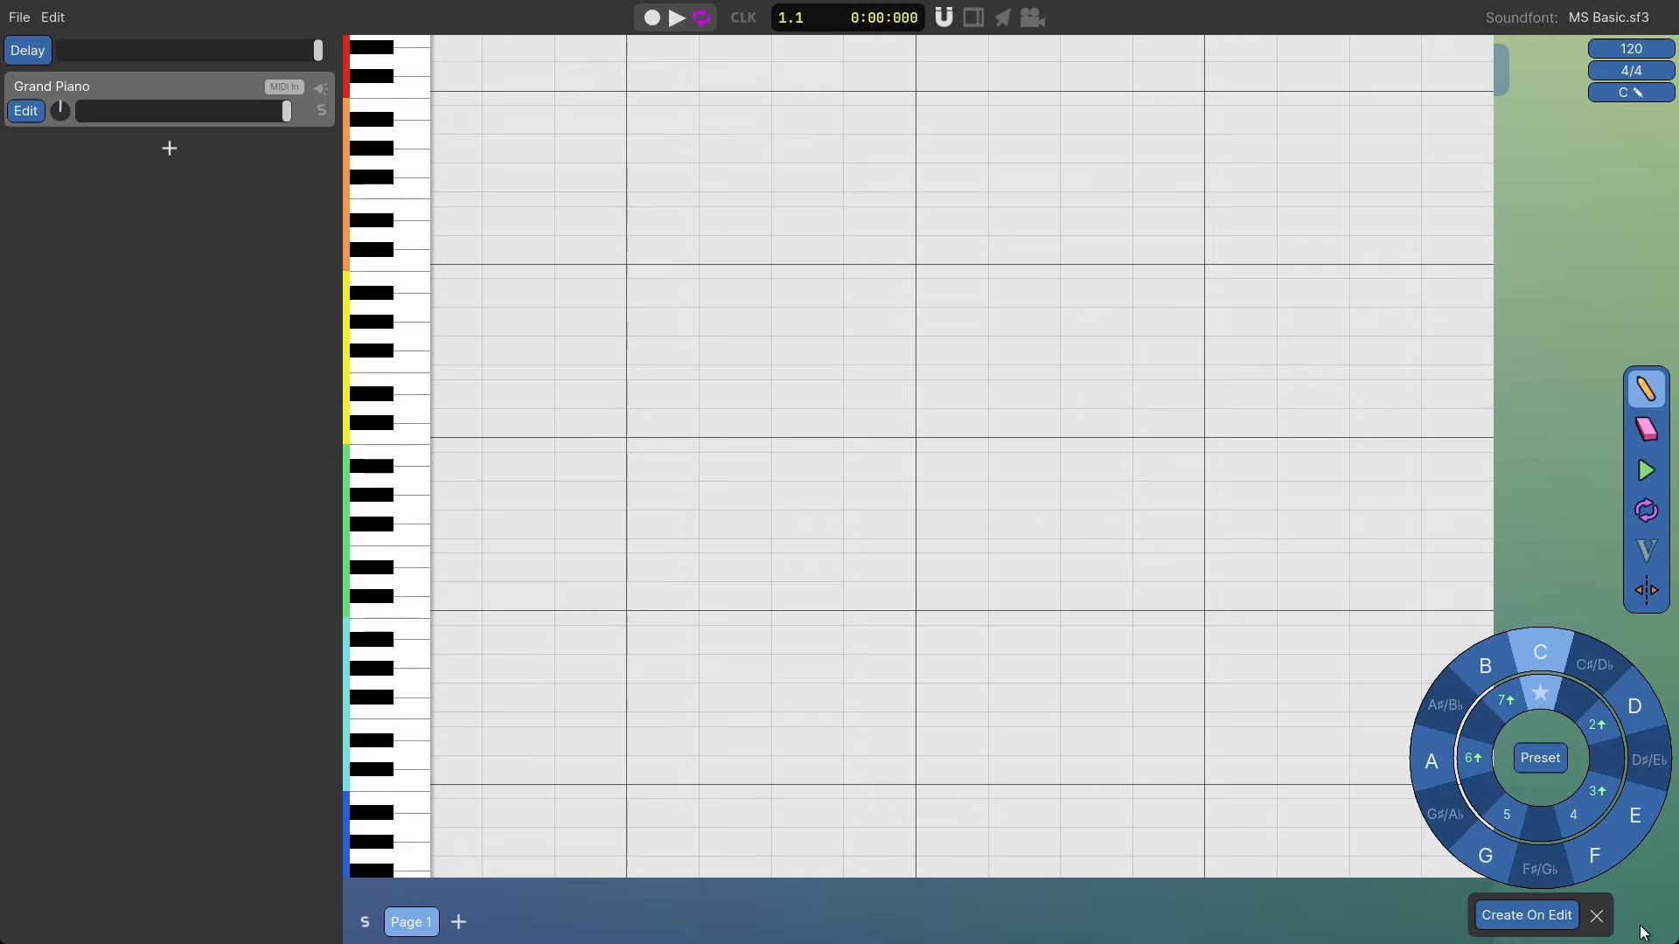
{"action": "left_click", "coordinate": [1597, 915]}
{"action": "scroll", "coordinate": [1520, 702], "scroll_direction": "down", "scroll_amount": 2}
{"action": "left_click_drag", "start_coordinate": [1517, 702], "coordinate": [1461, 668]}
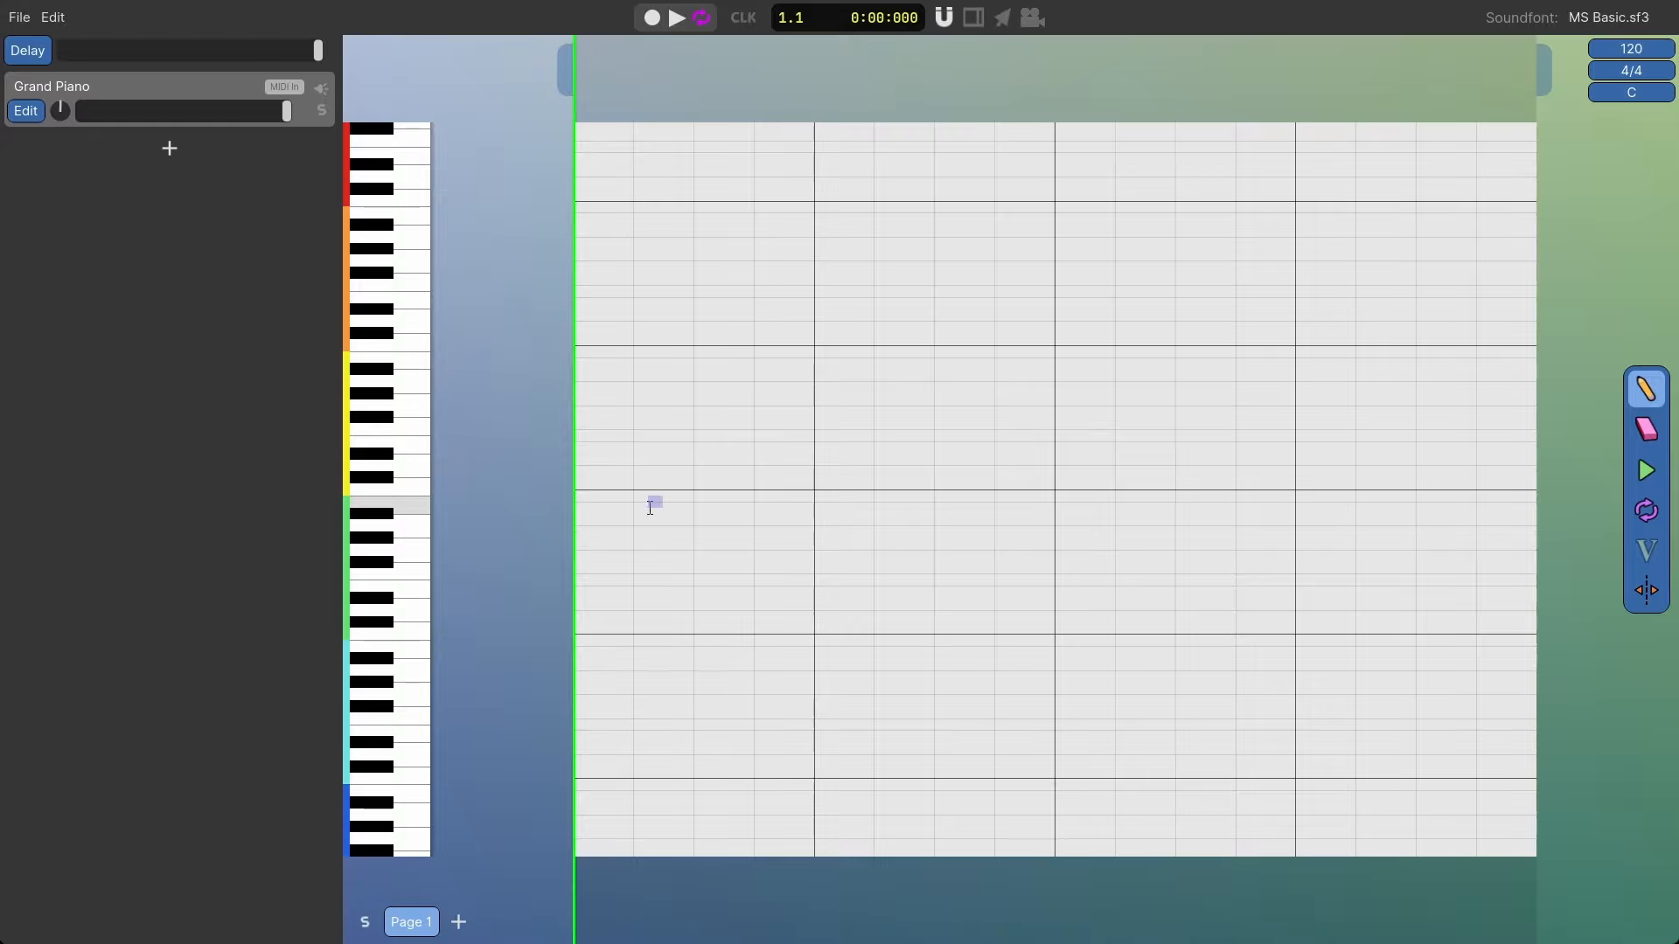
{"action": "scroll", "coordinate": [682, 499], "scroll_direction": "up", "scroll_amount": 2}
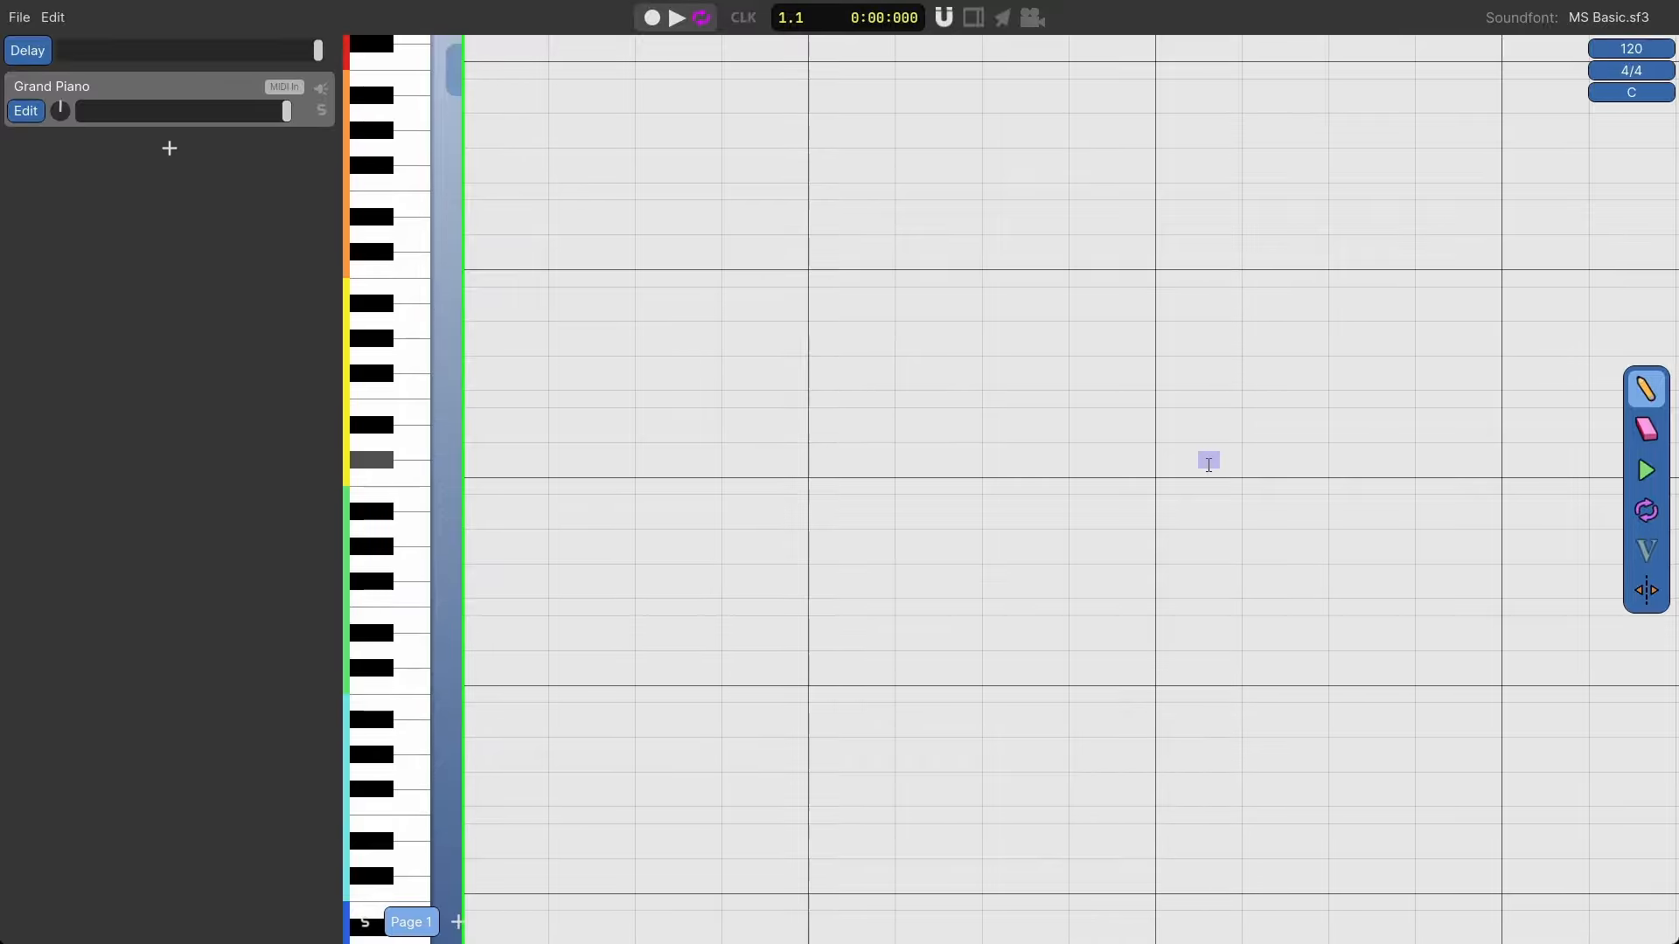
{"action": "left_click_drag", "start_coordinate": [1065, 453], "coordinate": [1041, 444]}
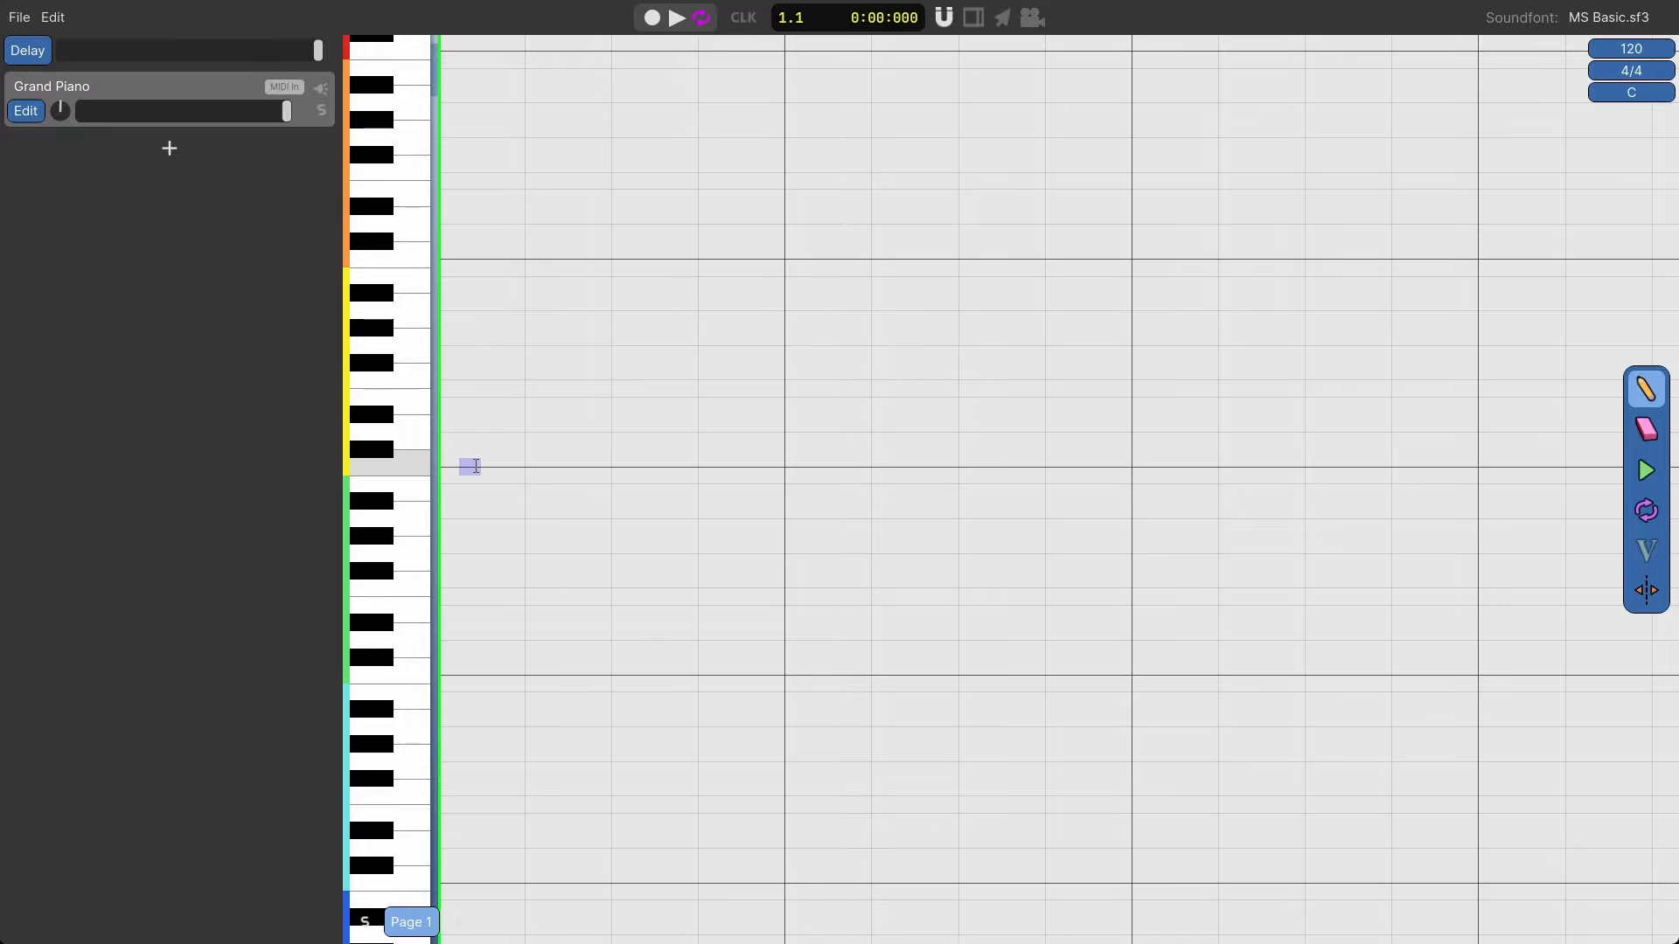
{"action": "scroll", "coordinate": [473, 468], "scroll_direction": "up", "scroll_amount": 2}
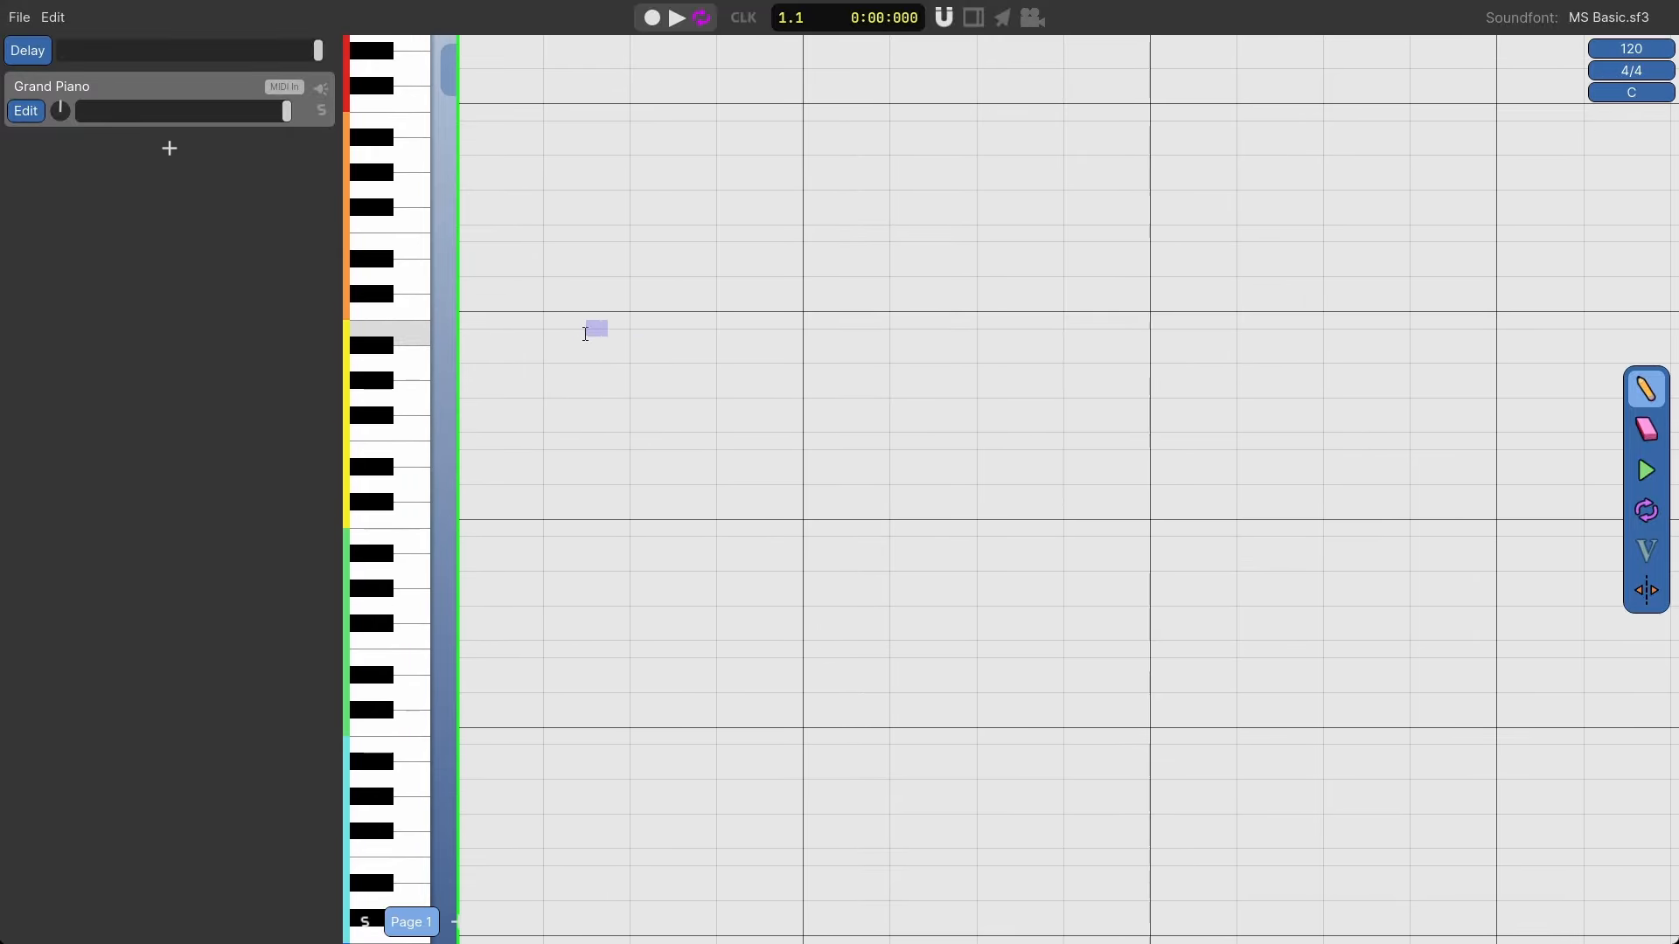
{"action": "scroll", "coordinate": [673, 349], "scroll_direction": "down", "scroll_amount": 2}
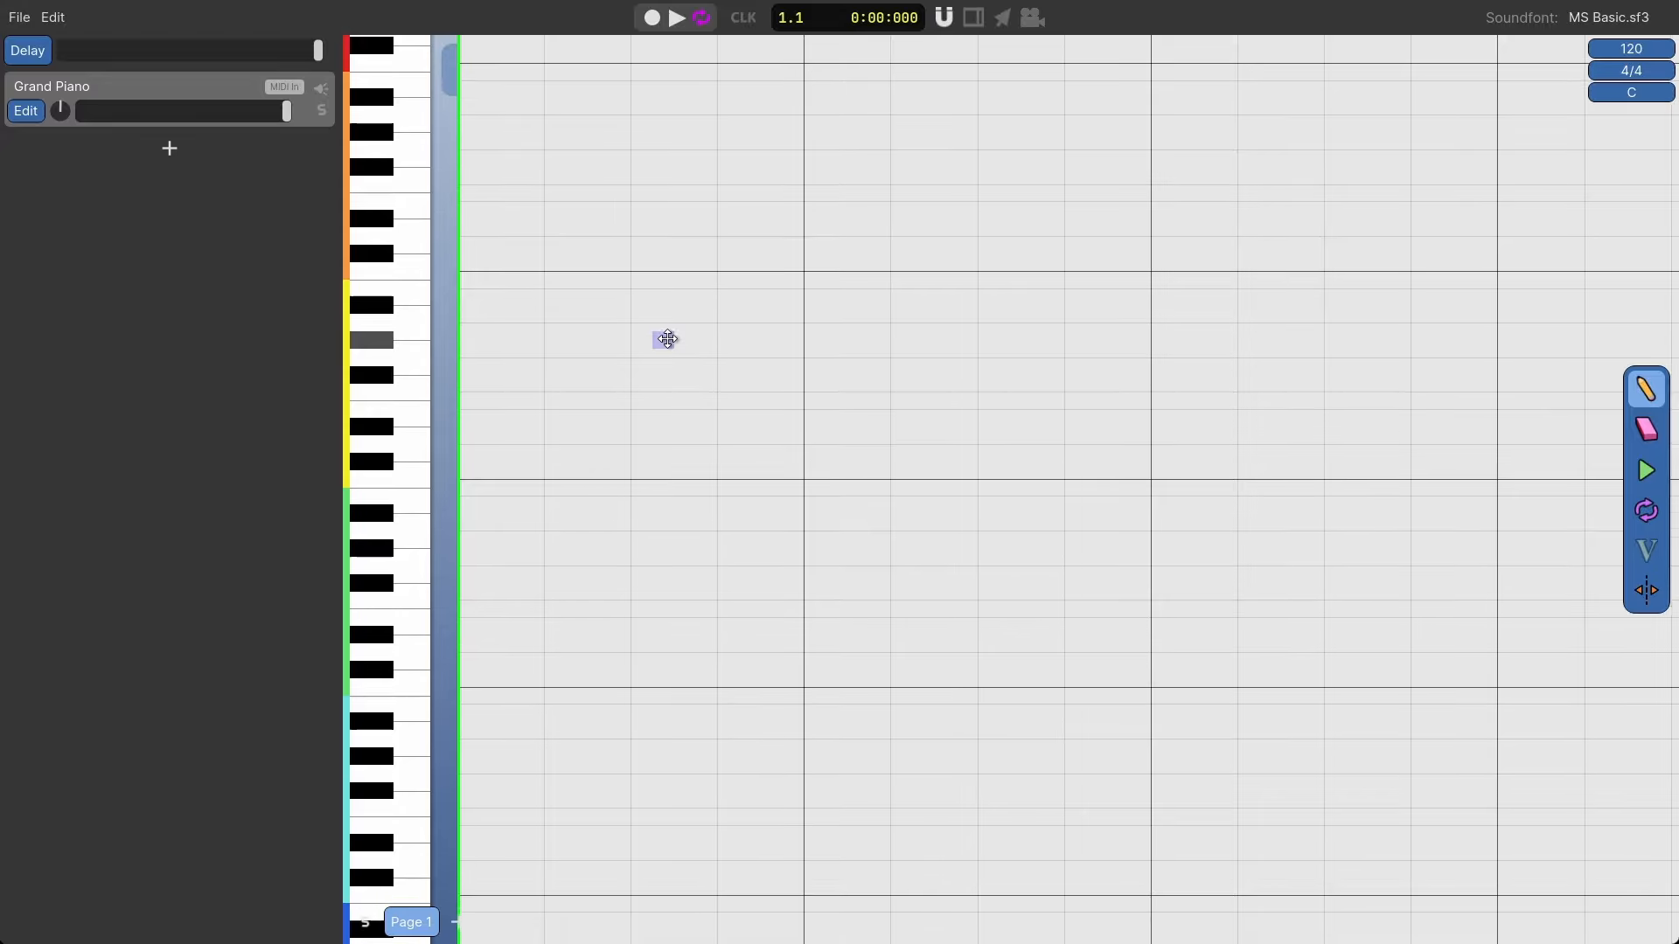
{"action": "left_click_drag", "start_coordinate": [667, 340], "coordinate": [683, 364]}
{"action": "scroll", "coordinate": [681, 399], "scroll_direction": "down", "scroll_amount": 2}
{"action": "scroll", "coordinate": [671, 429], "scroll_direction": "up", "scroll_amount": 2}
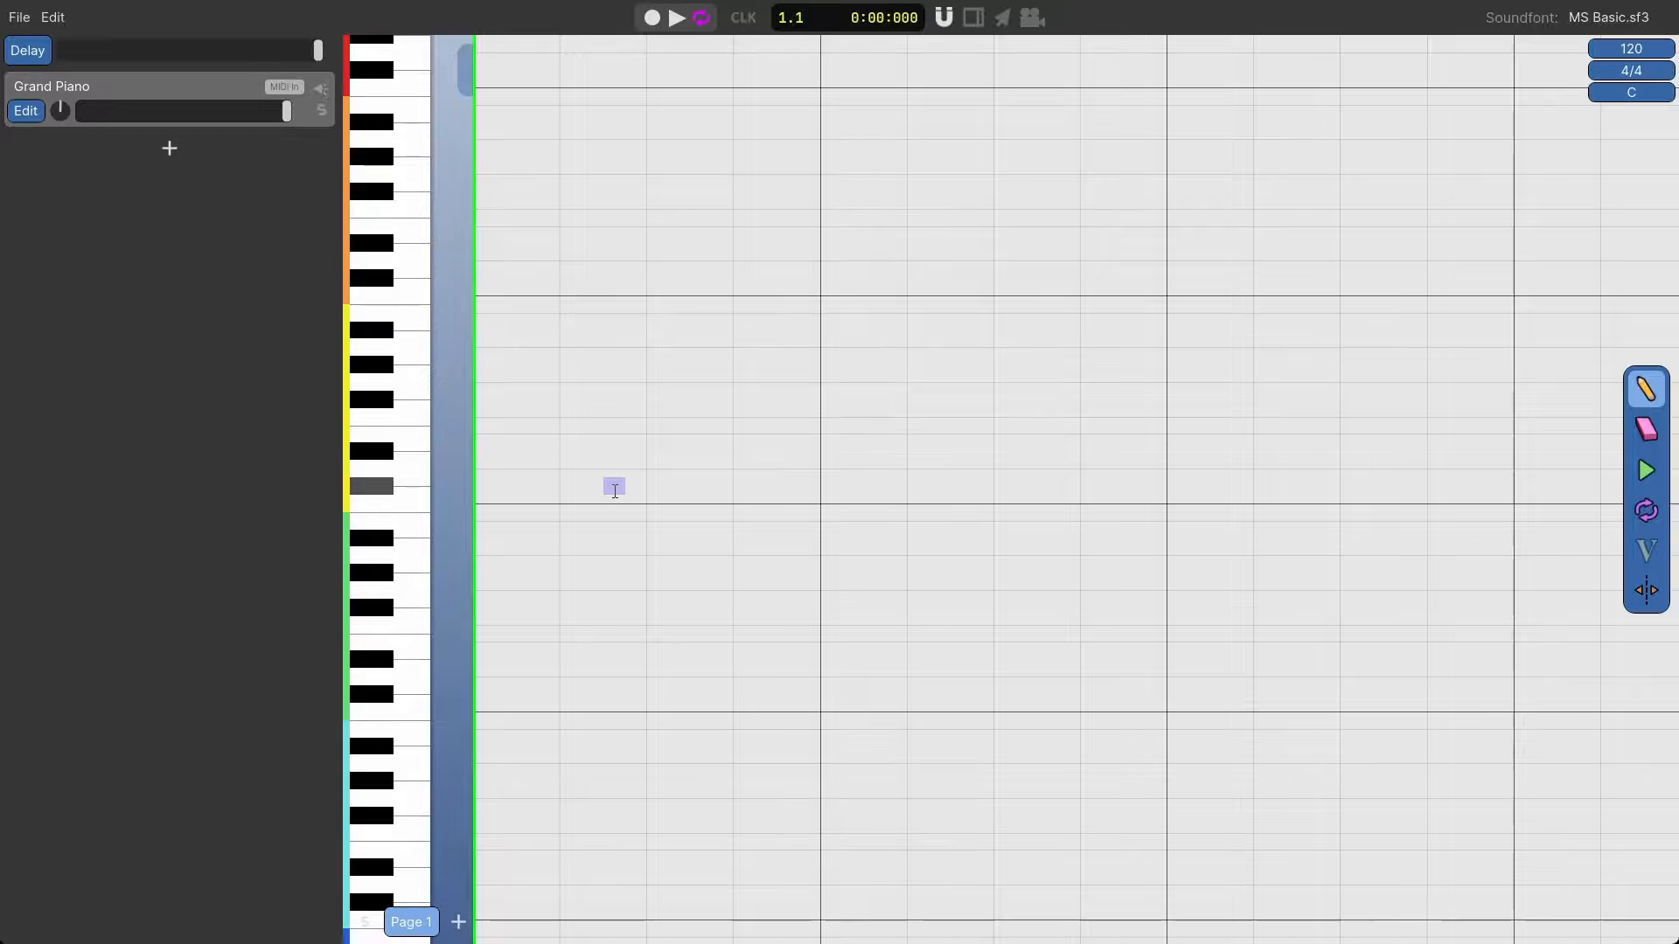
Lower the volume of the Grand Piano track to a little over half.
{"action": "left_click", "coordinate": [237, 112]}
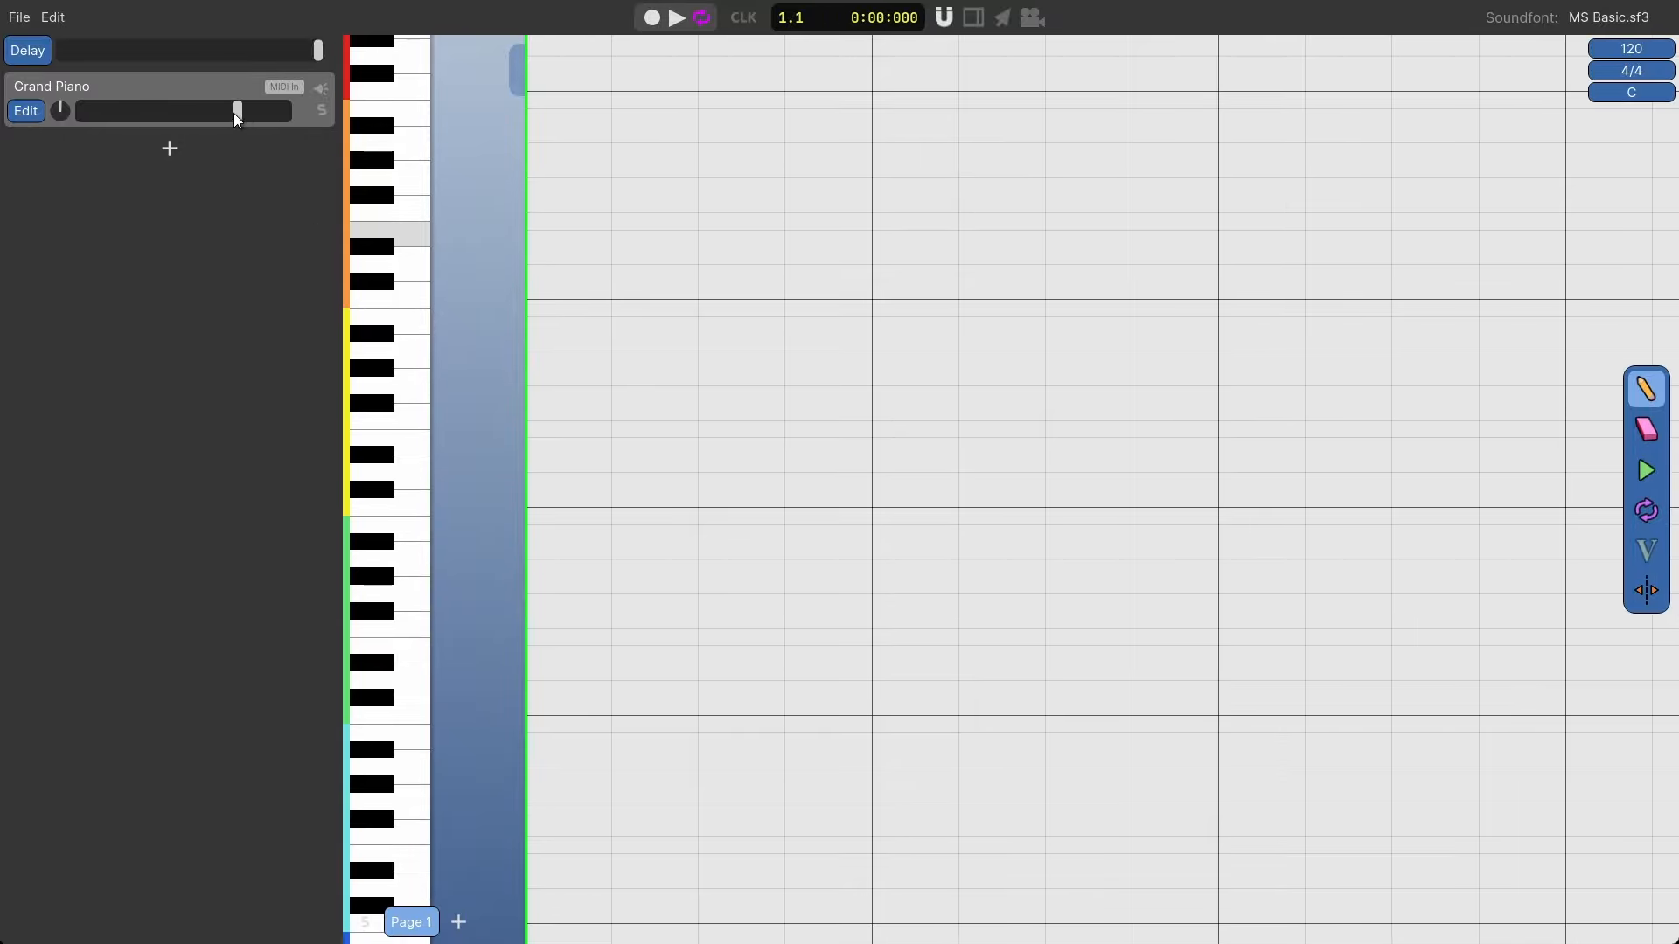
{"action": "left_click_drag", "start_coordinate": [234, 113], "coordinate": [201, 113]}
Draw a rising run of C, D, E, F and G from the start of bar 1, with the first note twice as long.
{"action": "scroll", "coordinate": [682, 523], "scroll_direction": "up", "scroll_amount": 1}
{"action": "mouse_move", "coordinate": [507, 504]}
{"action": "left_mouse_down"}
{"action": "mouse_move", "coordinate": [571, 511]}
{"action": "mouse_move", "coordinate": [548, 512]}
{"action": "left_mouse_up"}
{"action": "left_click", "coordinate": [560, 463]}
{"action": "left_click", "coordinate": [586, 421]}
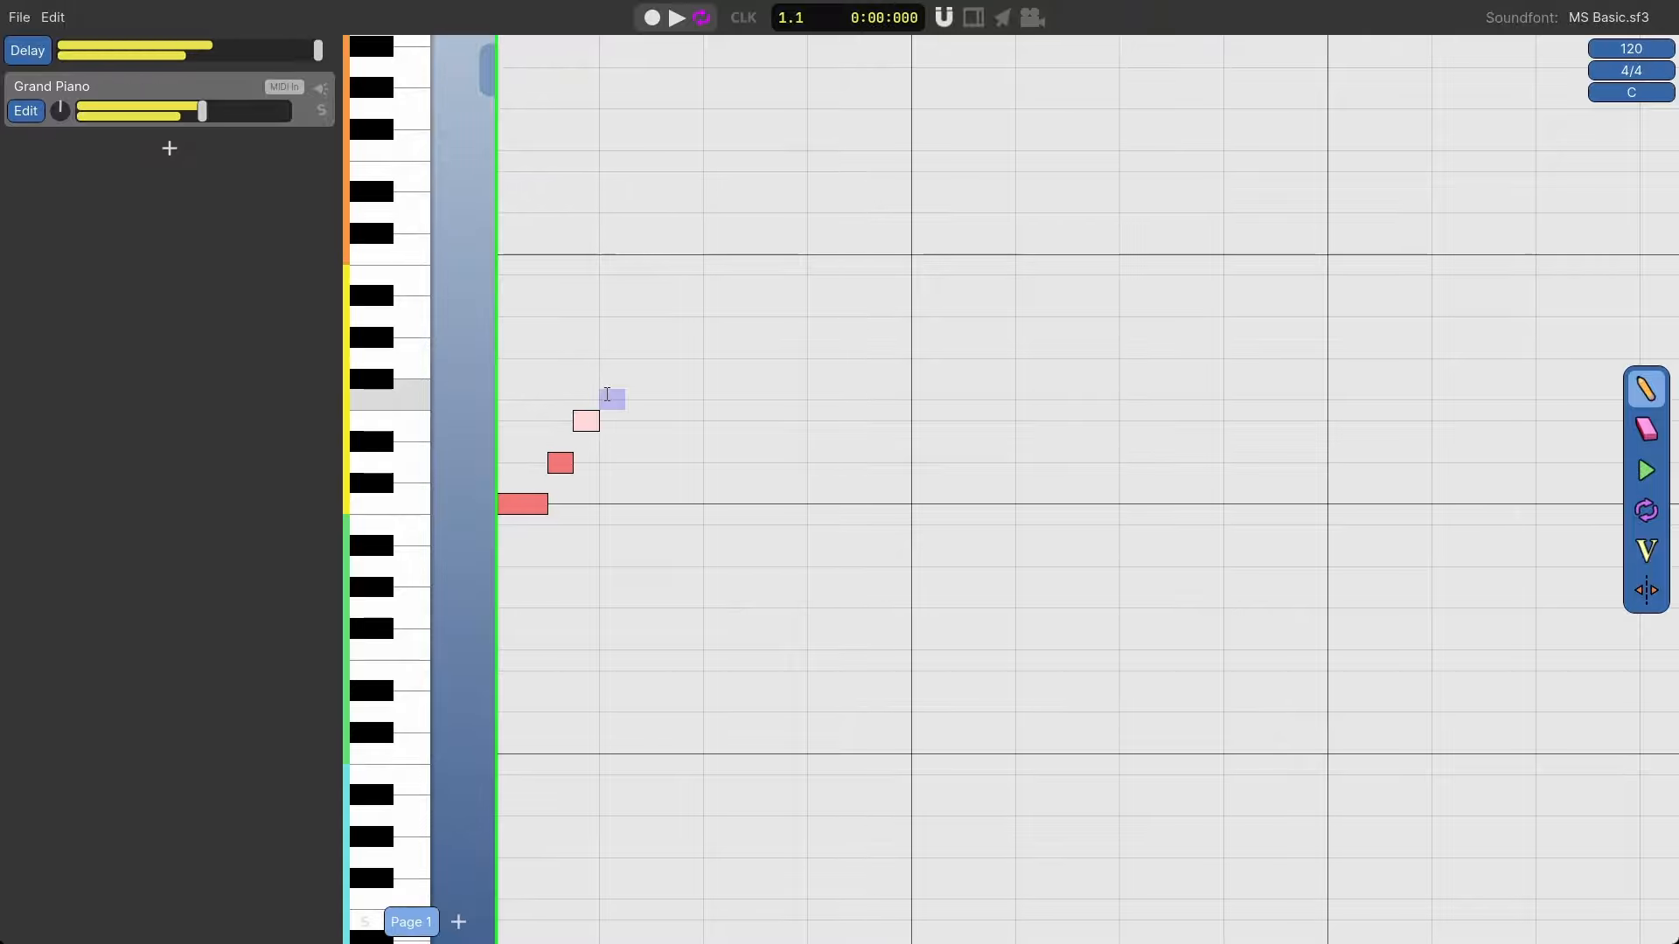
{"action": "left_click", "coordinate": [609, 398]}
{"action": "left_click", "coordinate": [638, 359]}
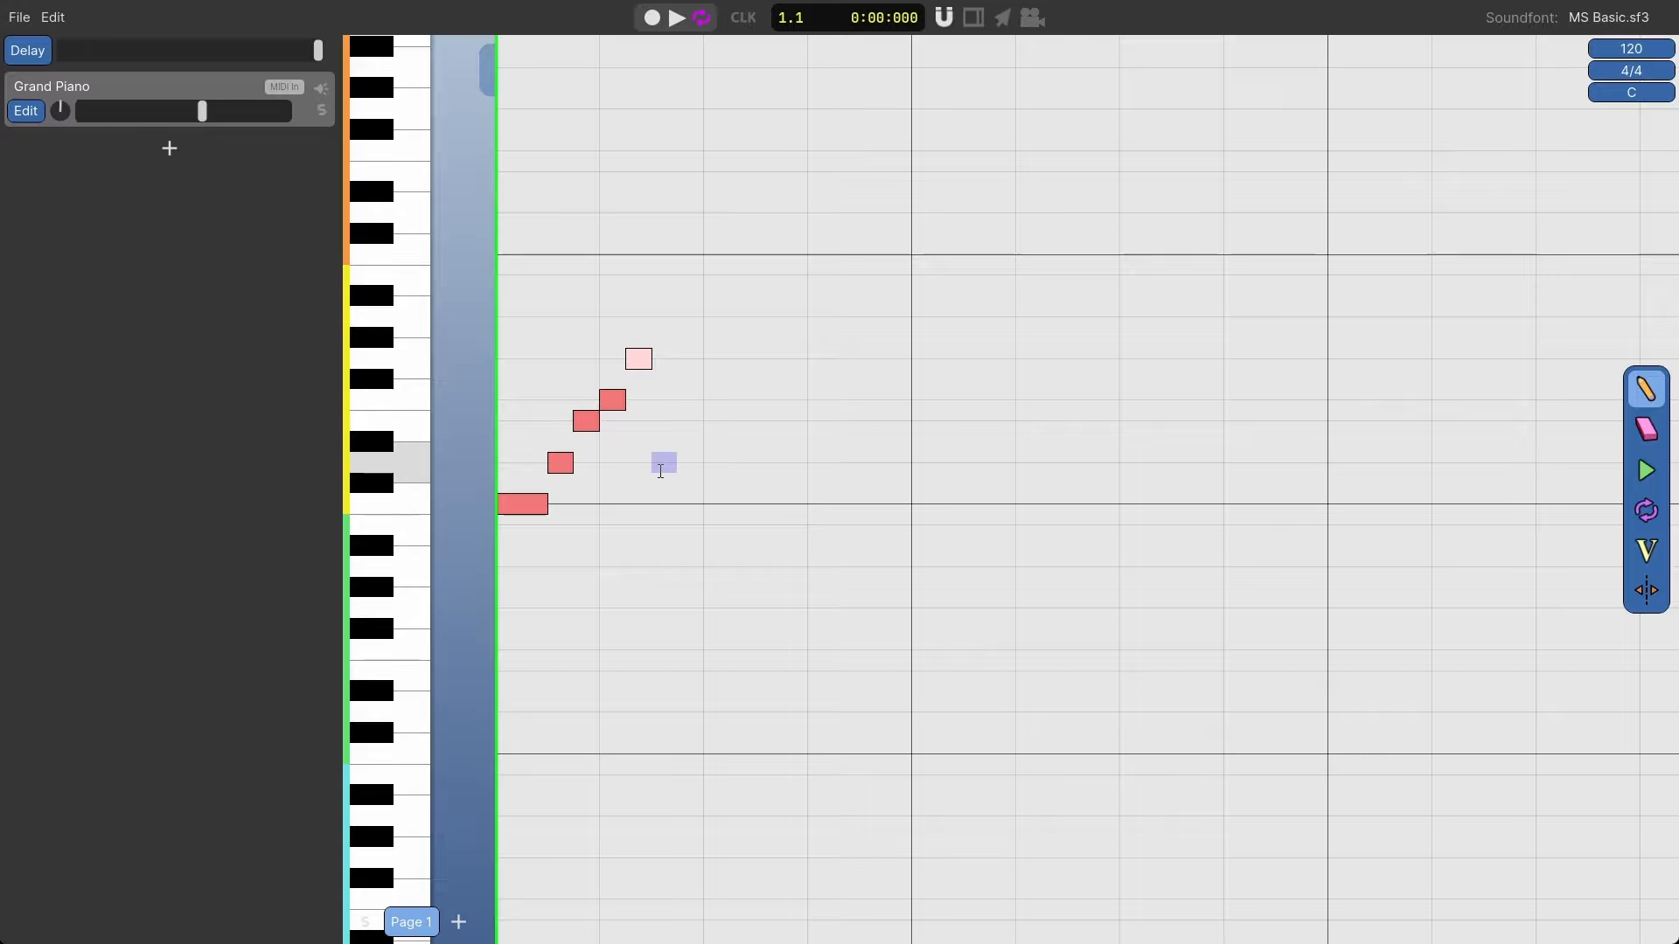
Continue the melody with short notes D, A, F, B and G, ending on the upper C at the start of bar 2.
{"action": "left_click", "coordinate": [663, 463]}
{"action": "left_click", "coordinate": [716, 317]}
{"action": "left_click", "coordinate": [768, 399]}
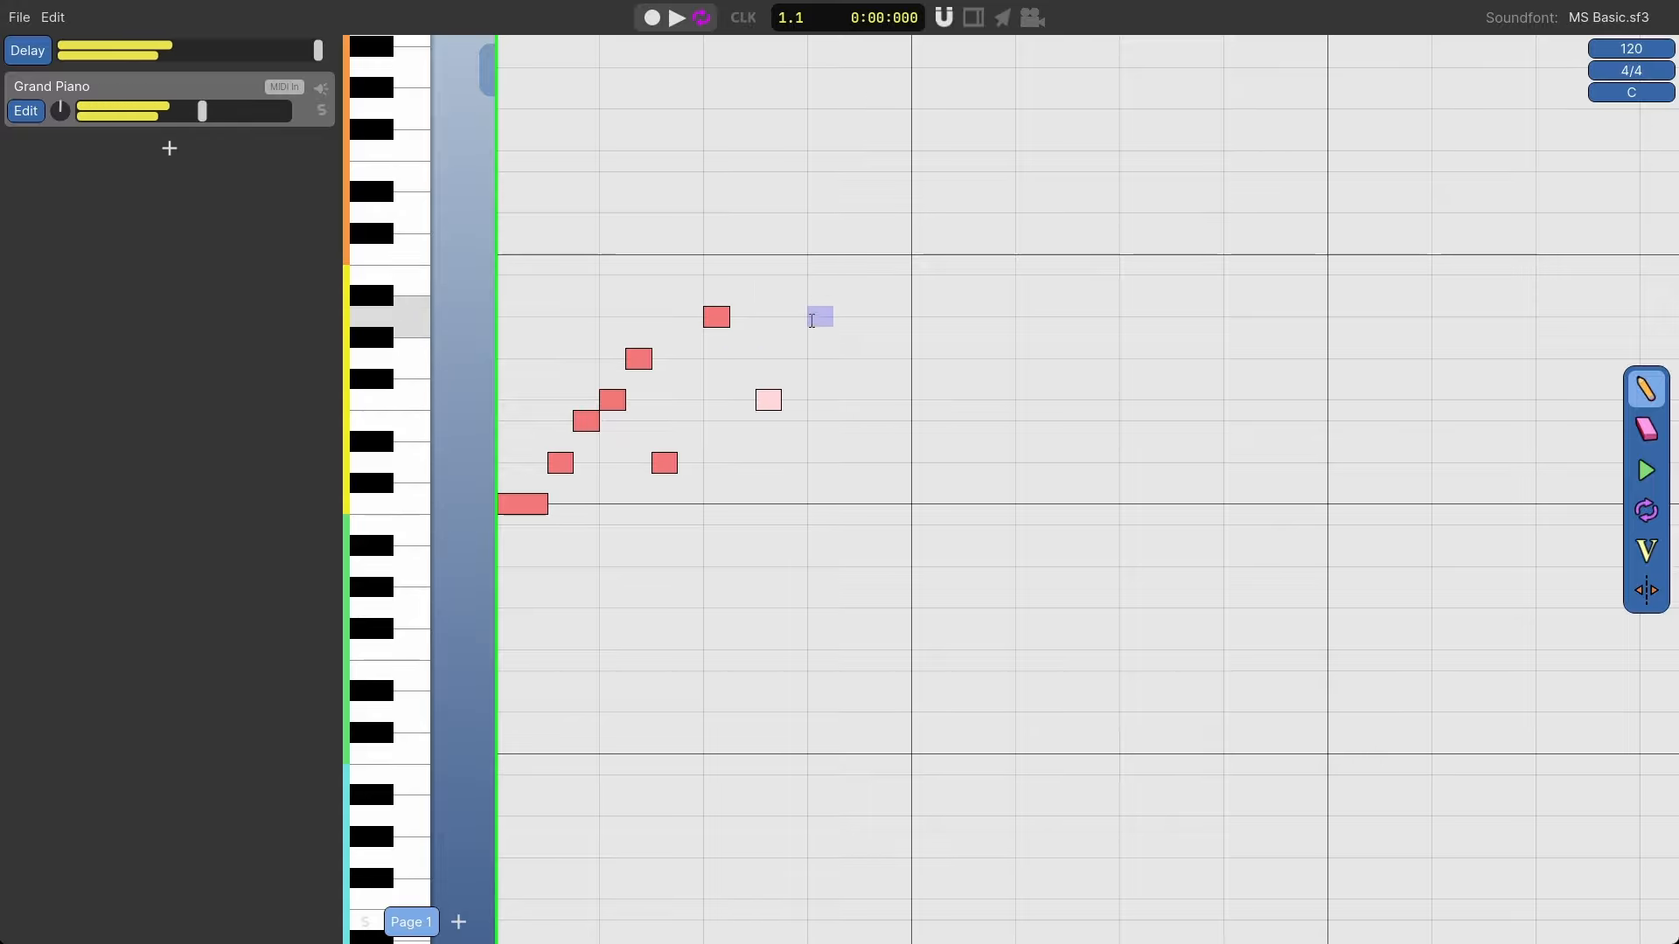
{"action": "left_click", "coordinate": [820, 275]}
{"action": "left_click", "coordinate": [871, 358]}
{"action": "left_click", "coordinate": [926, 255]}
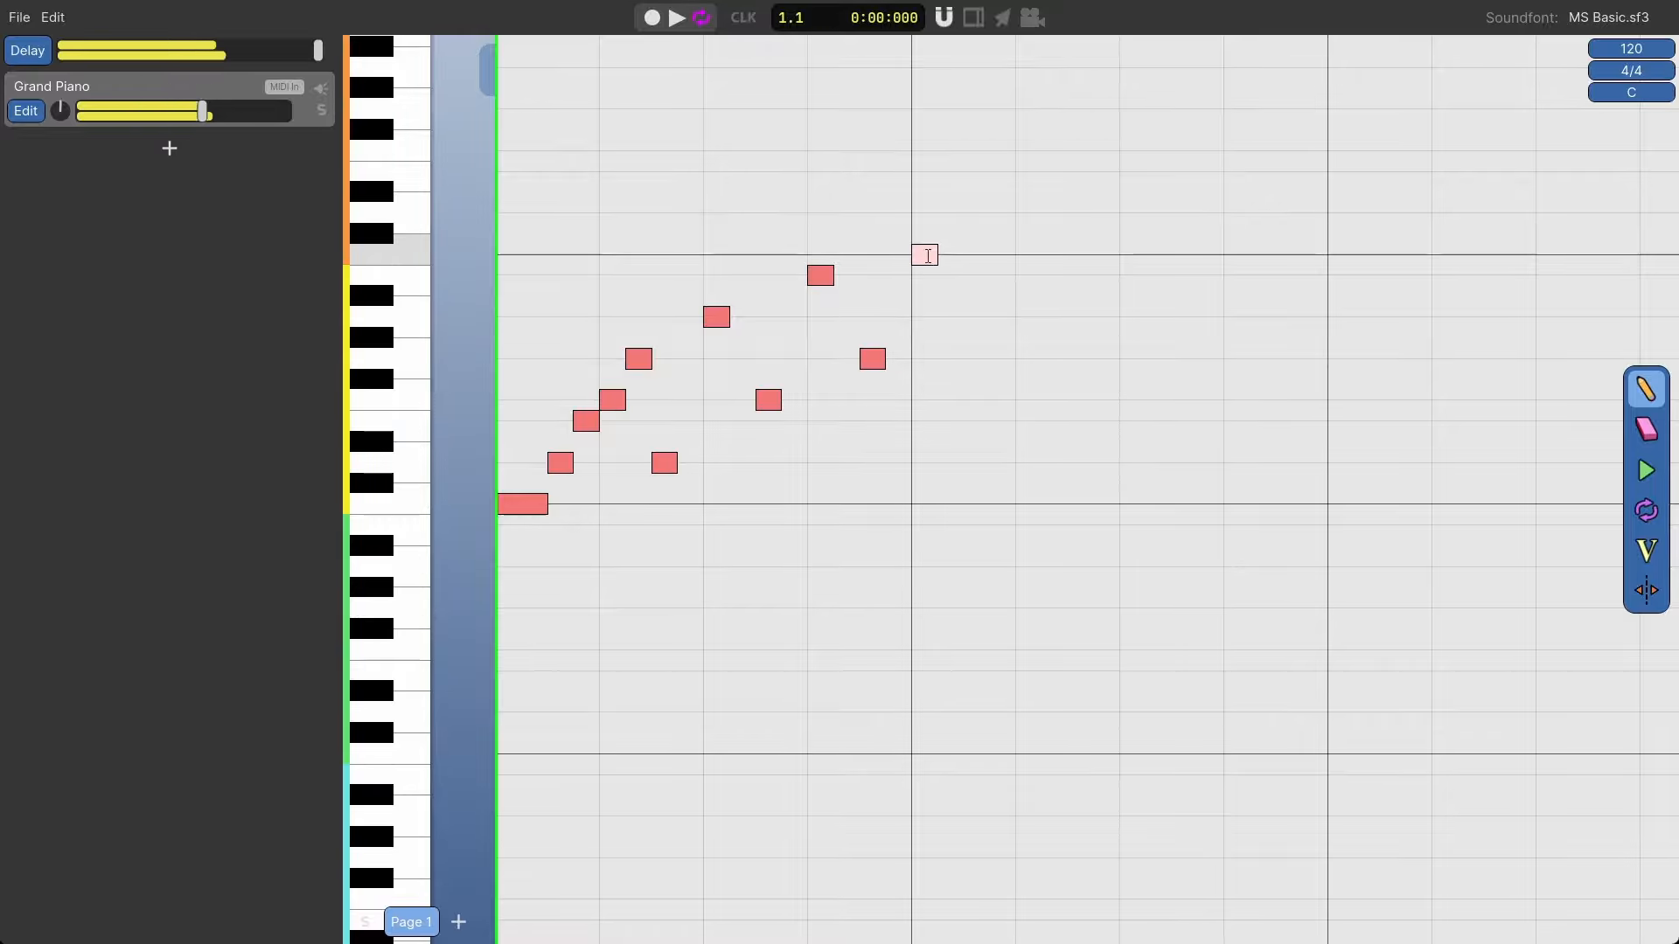
Play the drawn melody from the start and stop playback.
{"action": "scroll", "coordinate": [820, 414], "scroll_direction": "down", "scroll_amount": 1}
{"action": "left_click_drag", "start_coordinate": [820, 416], "coordinate": [814, 502]}
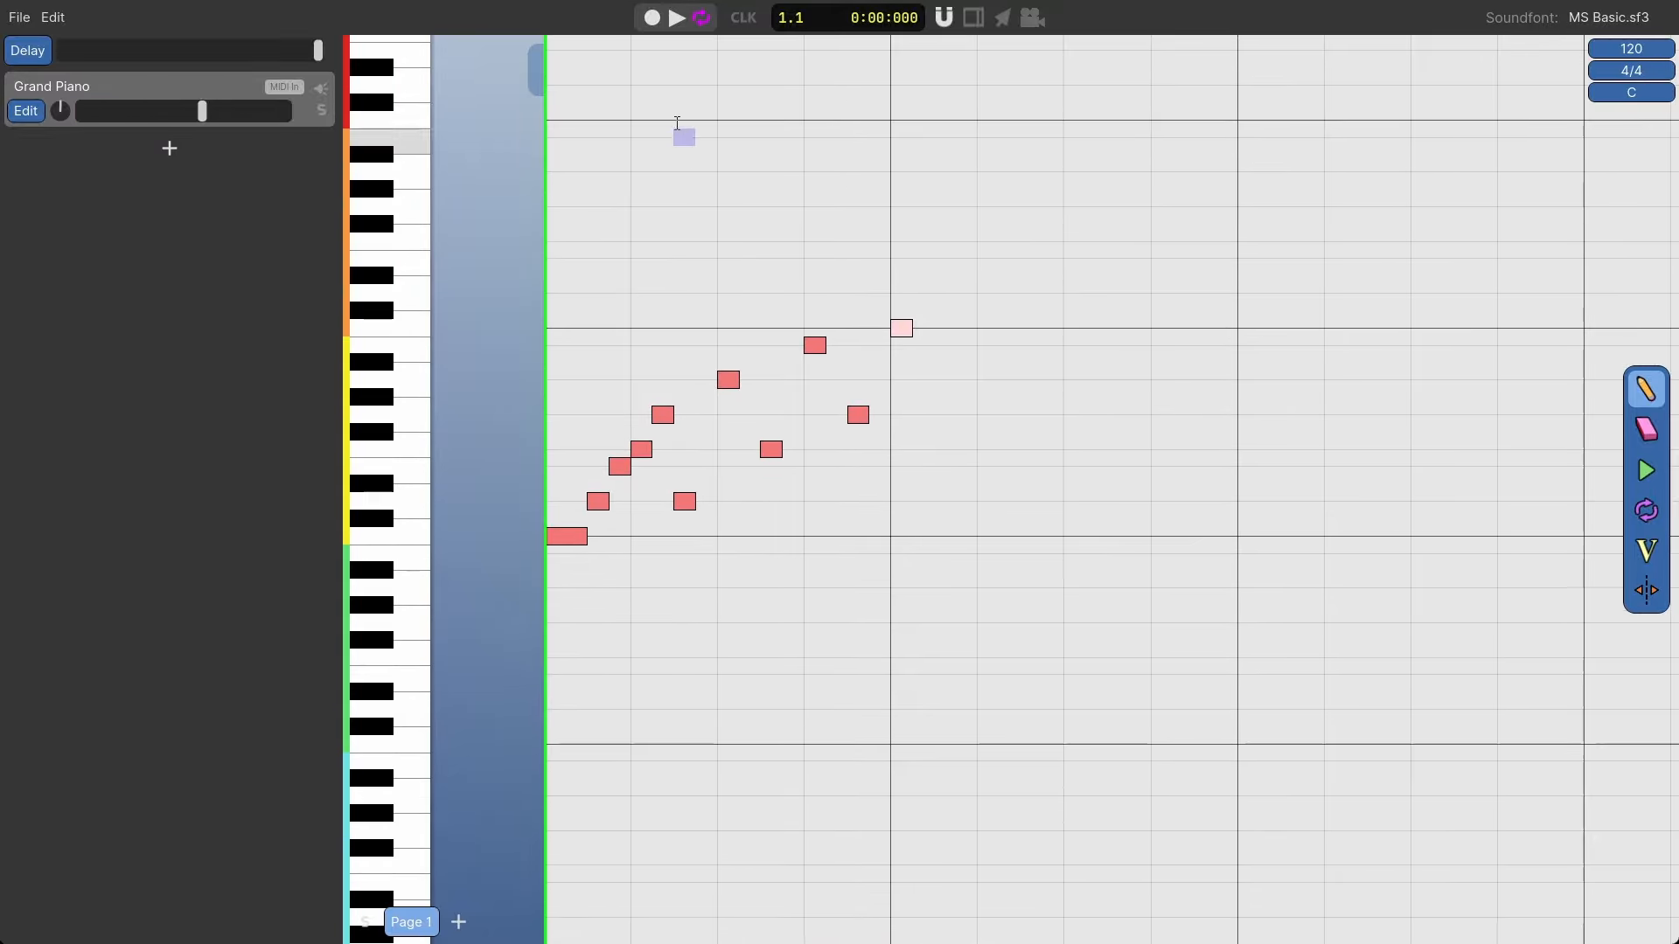
{"action": "left_click", "coordinate": [686, 21]}
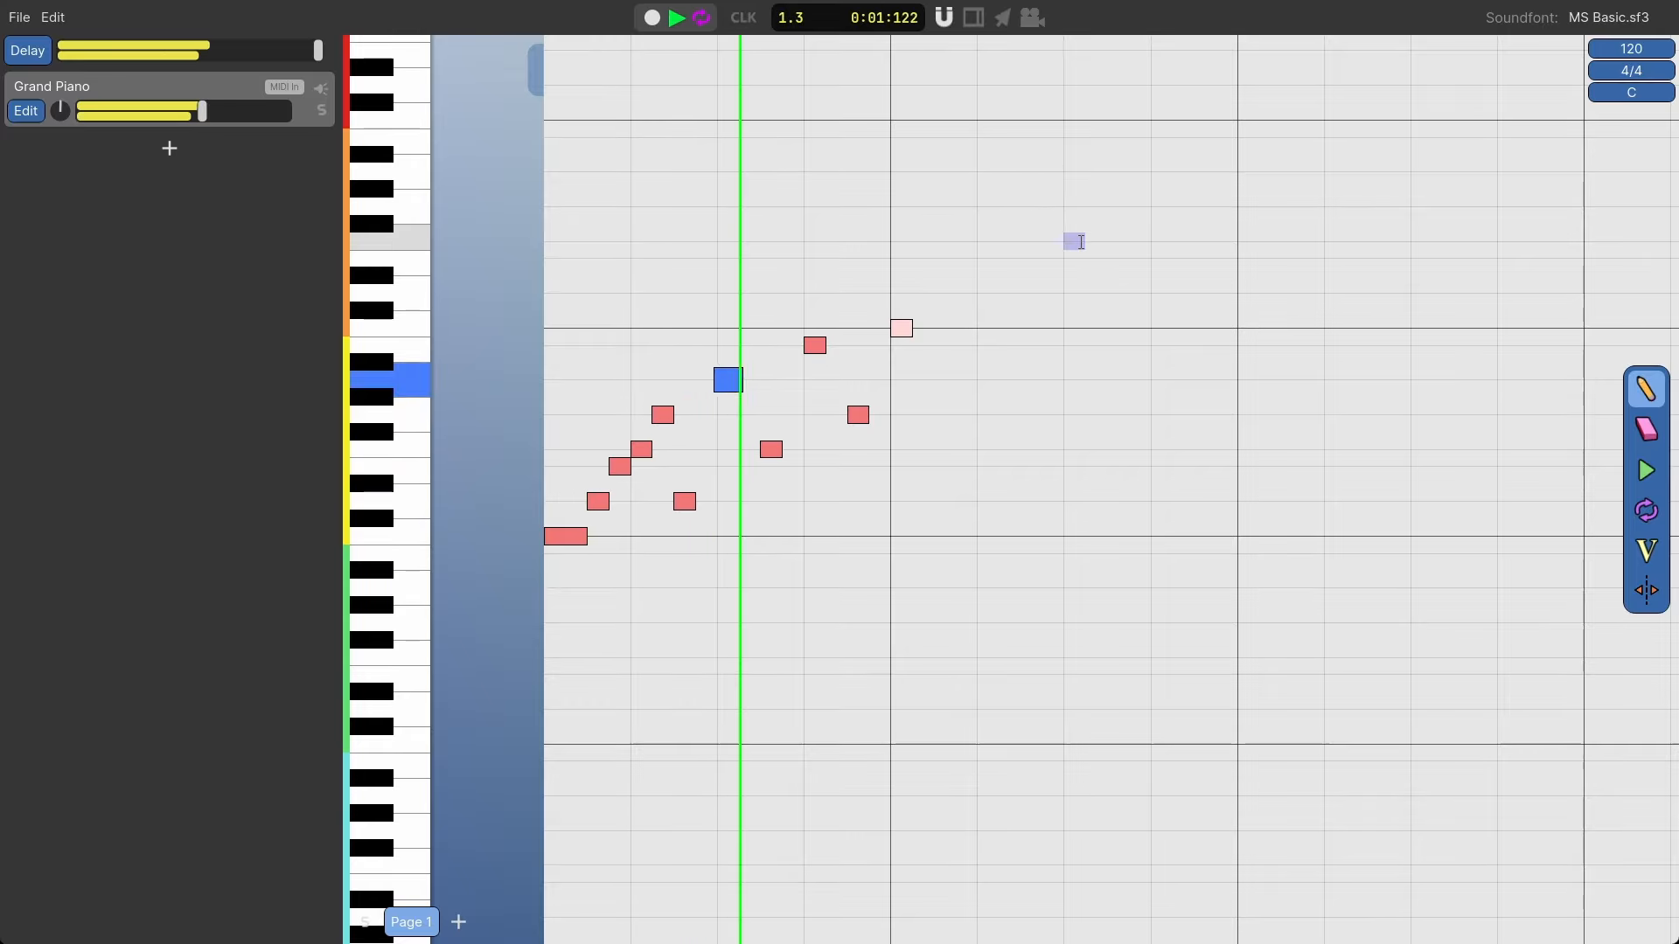
{"action": "key", "text": "space"}
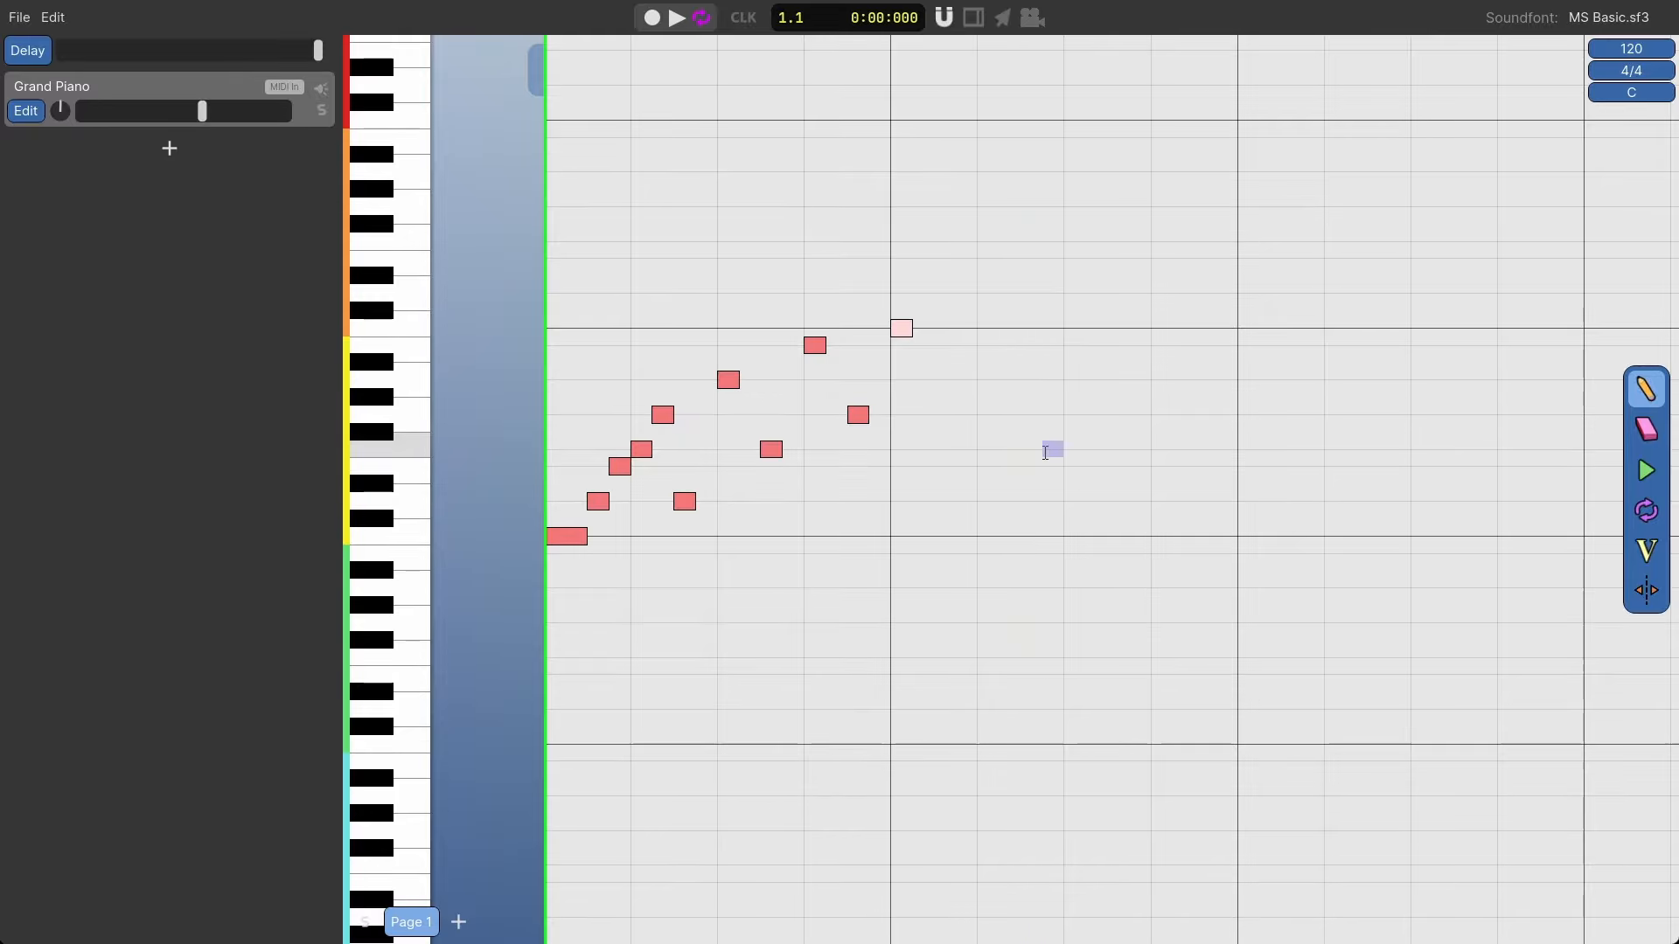
Add a short low C on beat 2 of bar 2 and play the melody back.
{"action": "left_click", "coordinate": [989, 536]}
{"action": "left_click", "coordinate": [677, 19]}
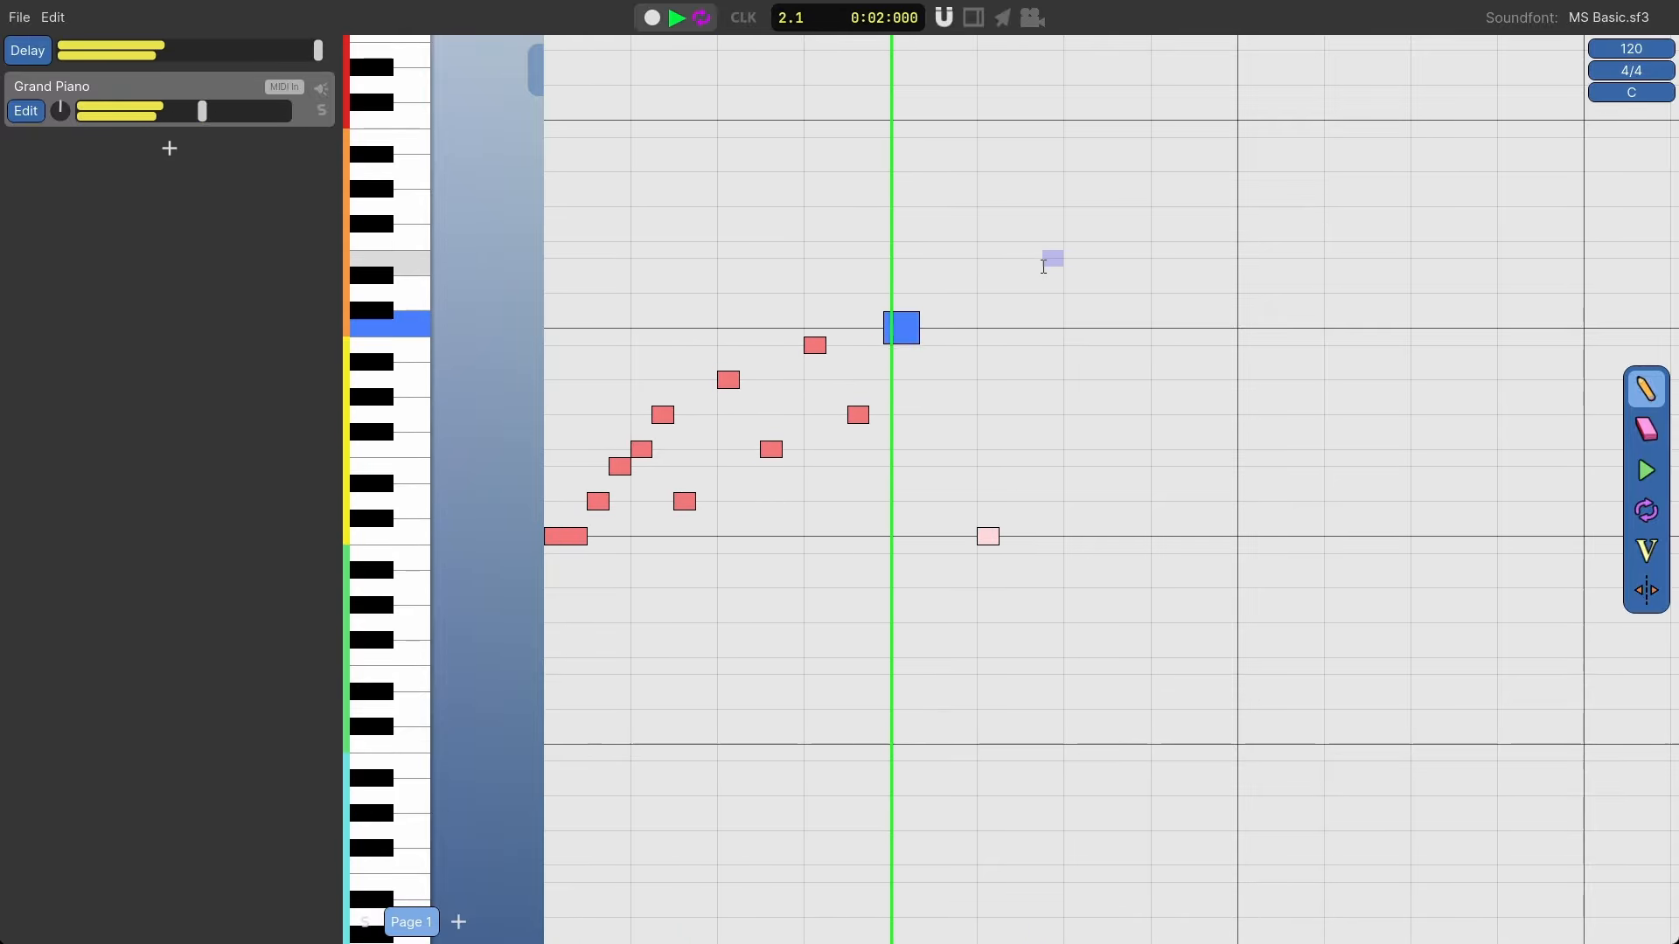
{"action": "left_click", "coordinate": [675, 21]}
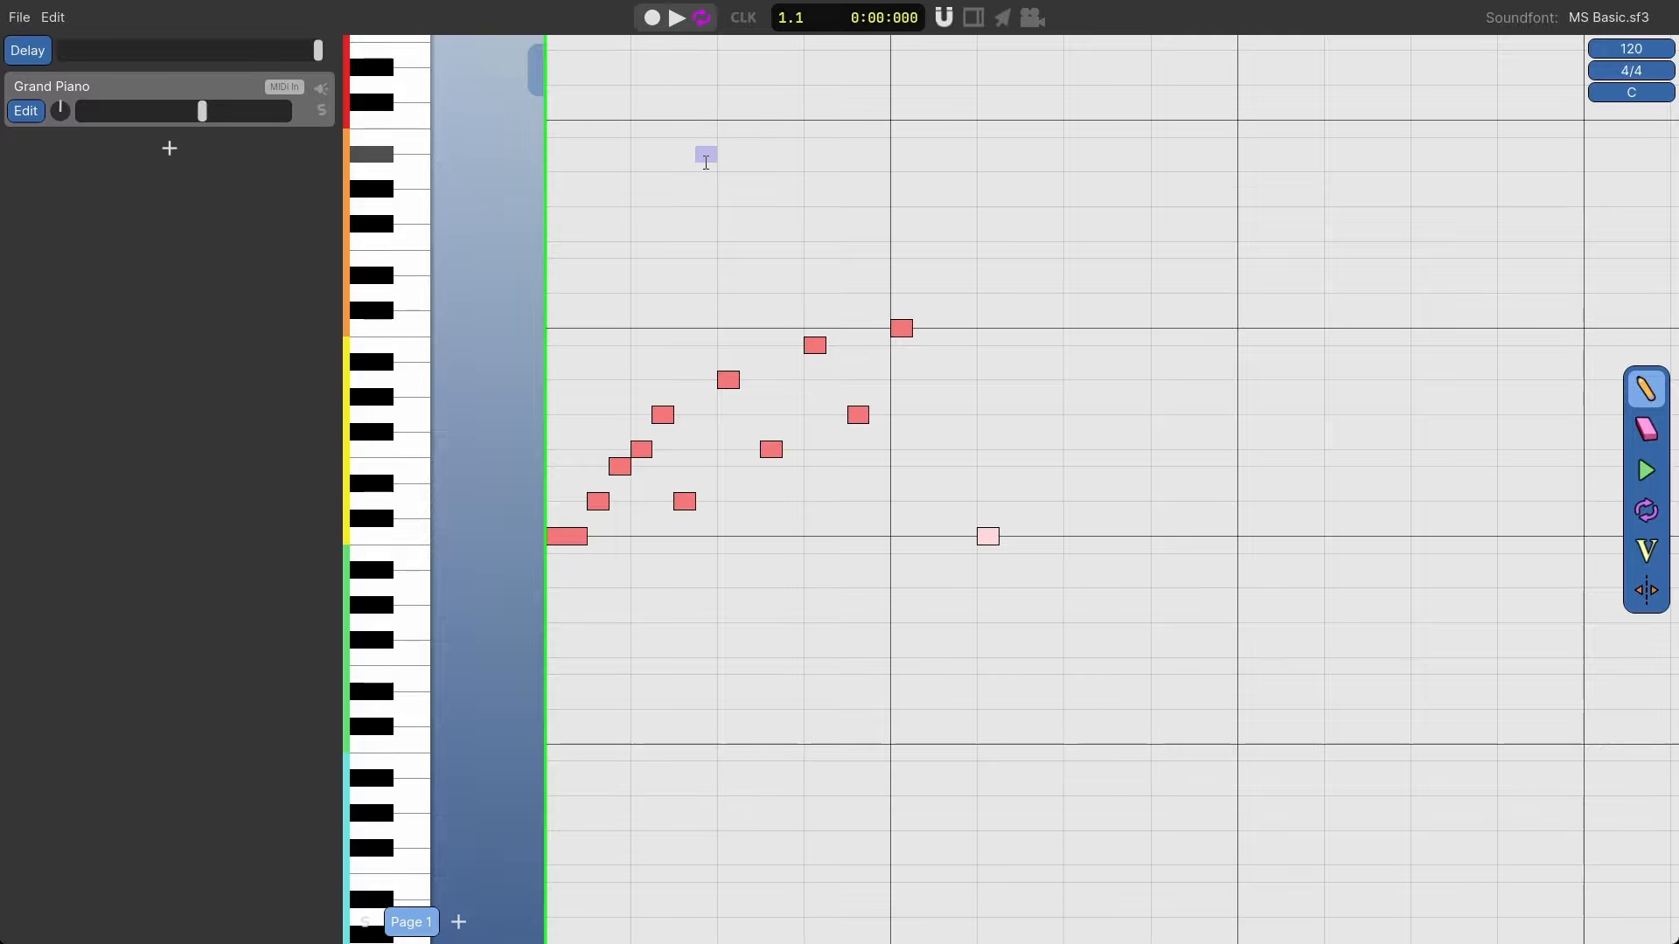
Delete every note of the melody, including the long first C, to empty the piano roll.
{"action": "scroll", "coordinate": [735, 368], "scroll_direction": "down", "scroll_amount": 5}
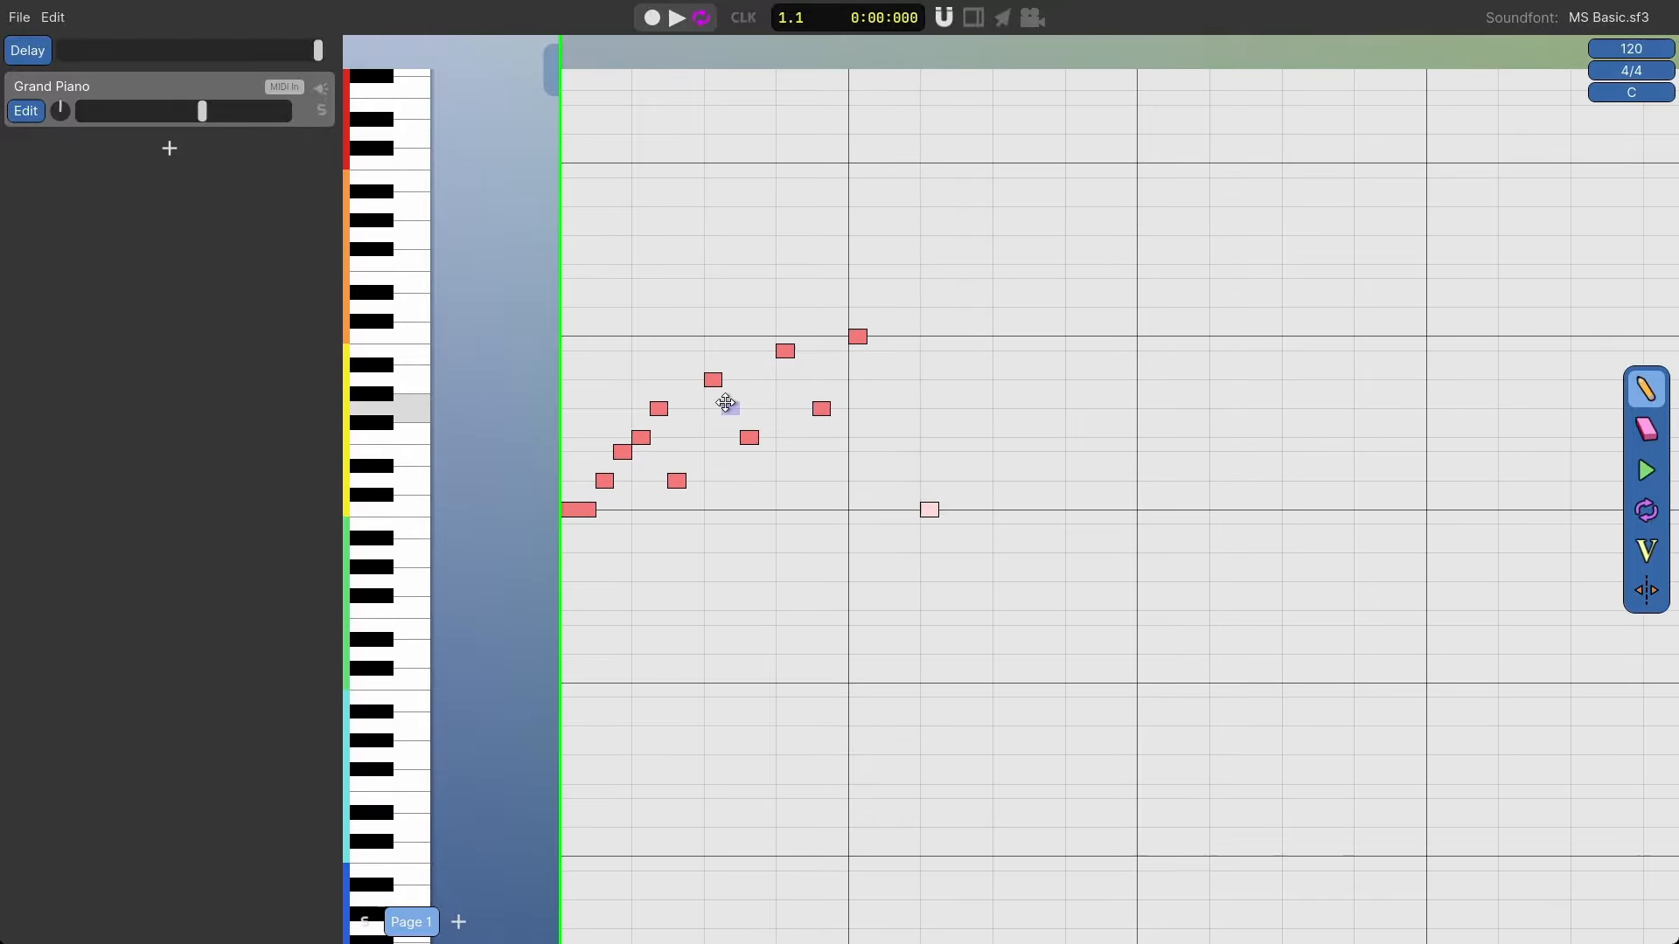
{"action": "left_click_drag", "start_coordinate": [973, 570], "coordinate": [587, 353]}
{"action": "key", "text": "Delete"}
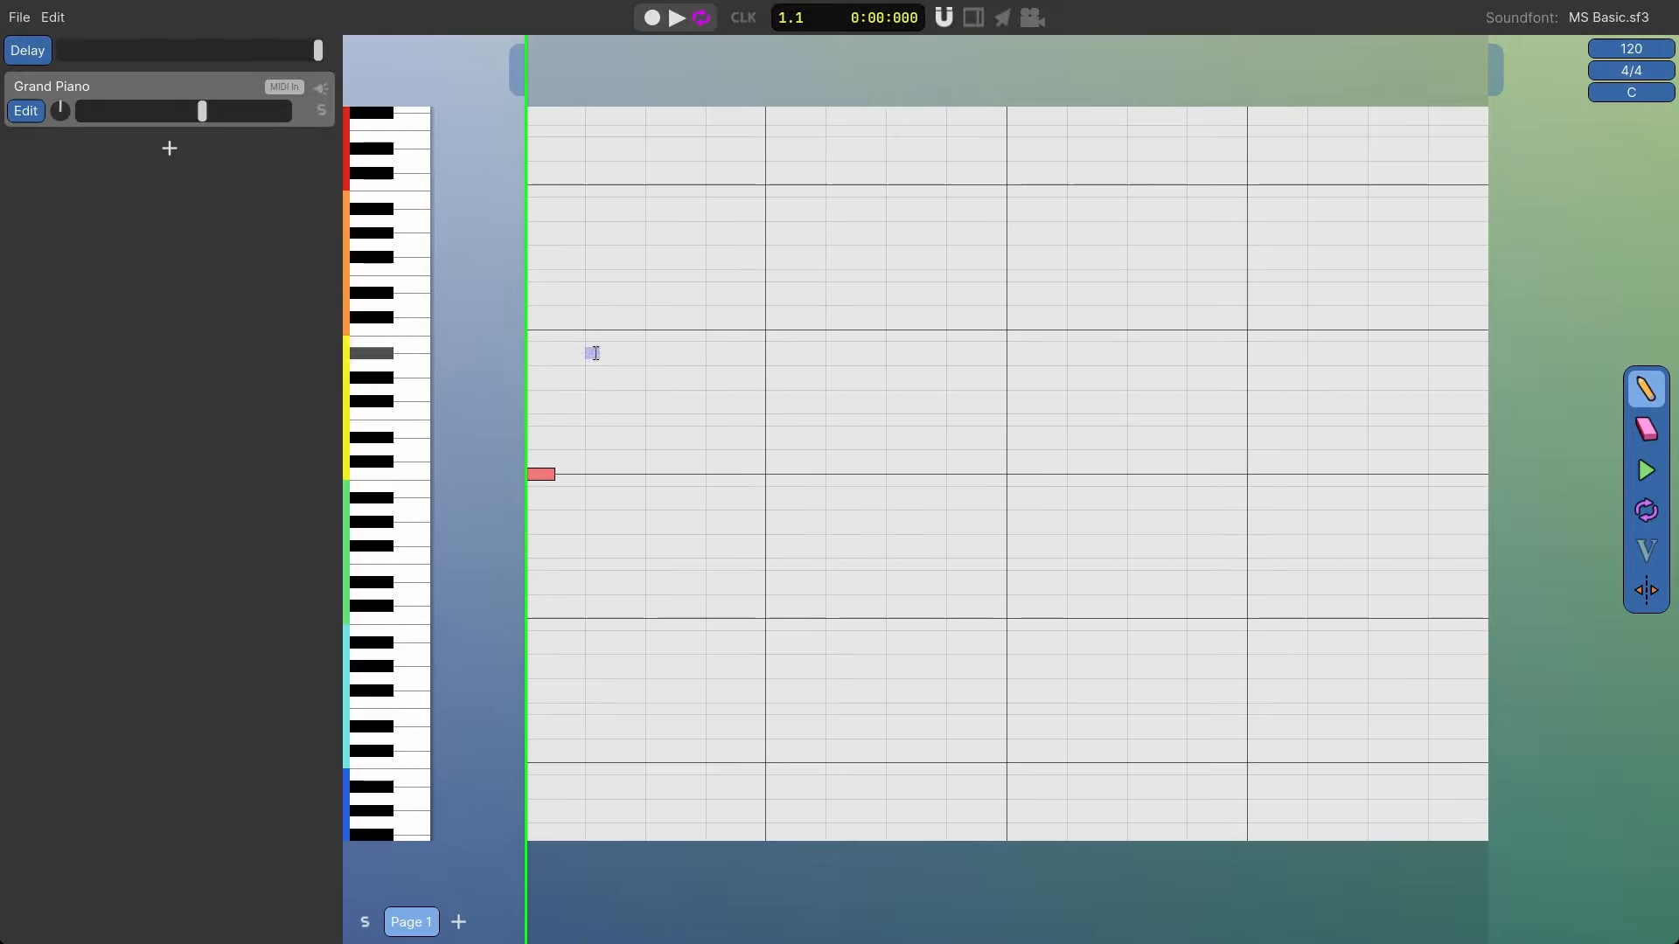
{"action": "left_click_drag", "start_coordinate": [645, 540], "coordinate": [480, 388]}
{"action": "left_click_drag", "start_coordinate": [535, 473], "coordinate": [538, 422]}
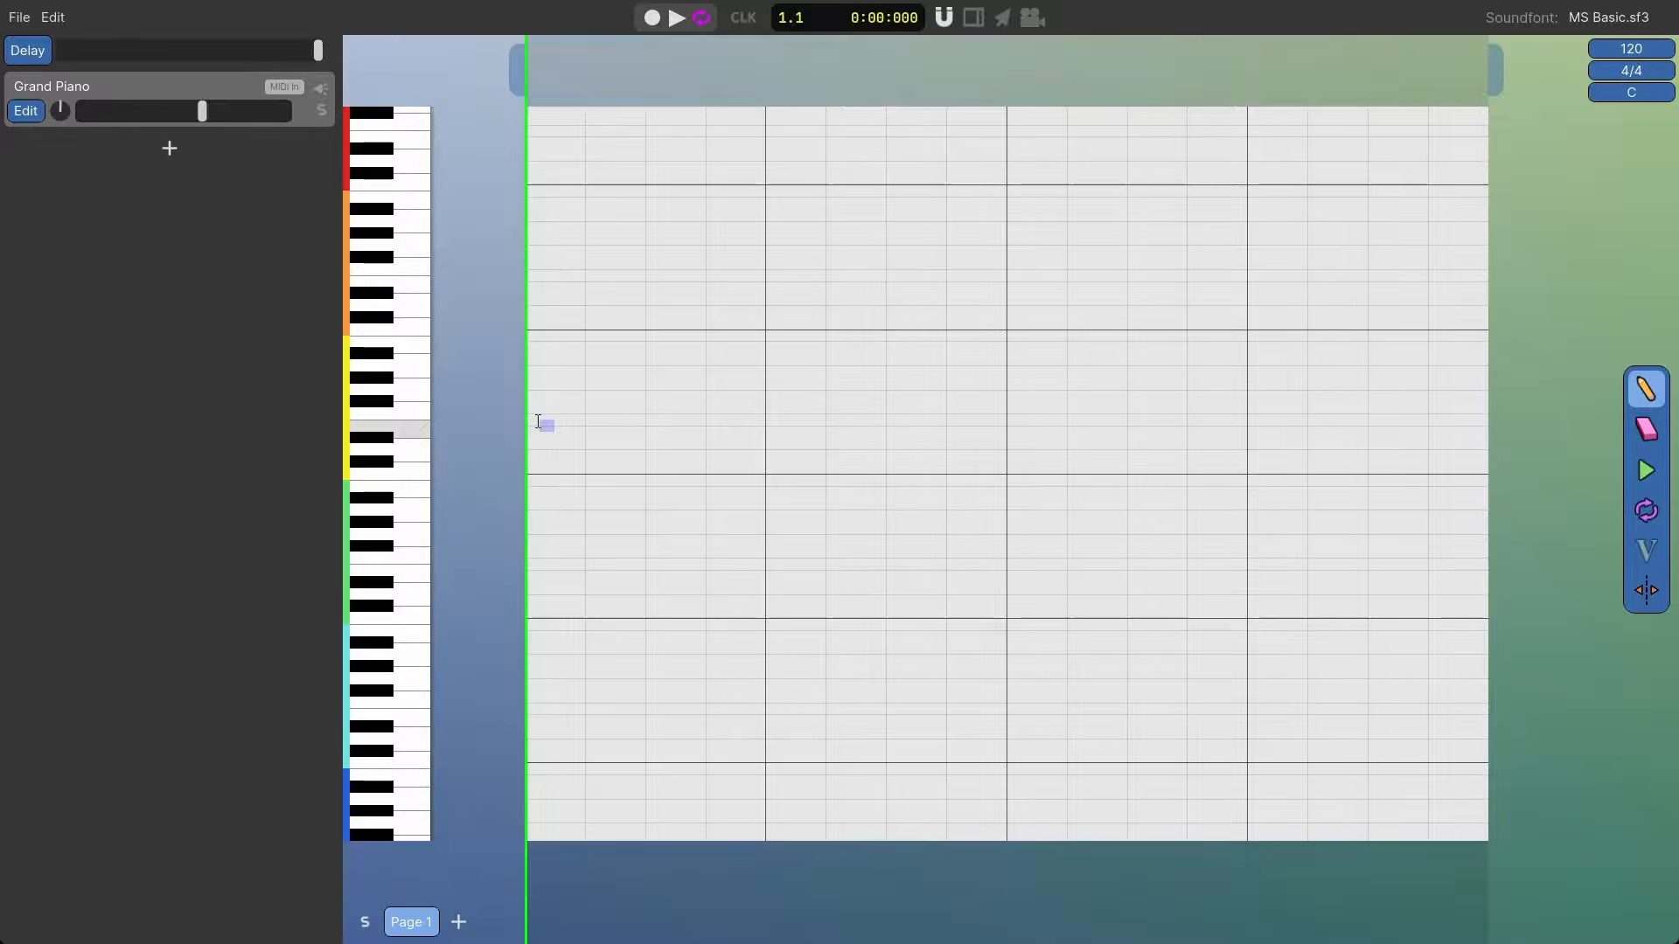
Open the pitch grid's scale wheel for C, examine its scale-note toggles and close it.
{"action": "mouse_move", "coordinate": [538, 421]}
{"action": "left_mouse_down"}
{"action": "mouse_move", "coordinate": [618, 472]}
{"action": "mouse_move", "coordinate": [618, 397]}
{"action": "mouse_move", "coordinate": [607, 489]}
{"action": "mouse_move", "coordinate": [1633, 124]}
{"action": "left_mouse_up"}
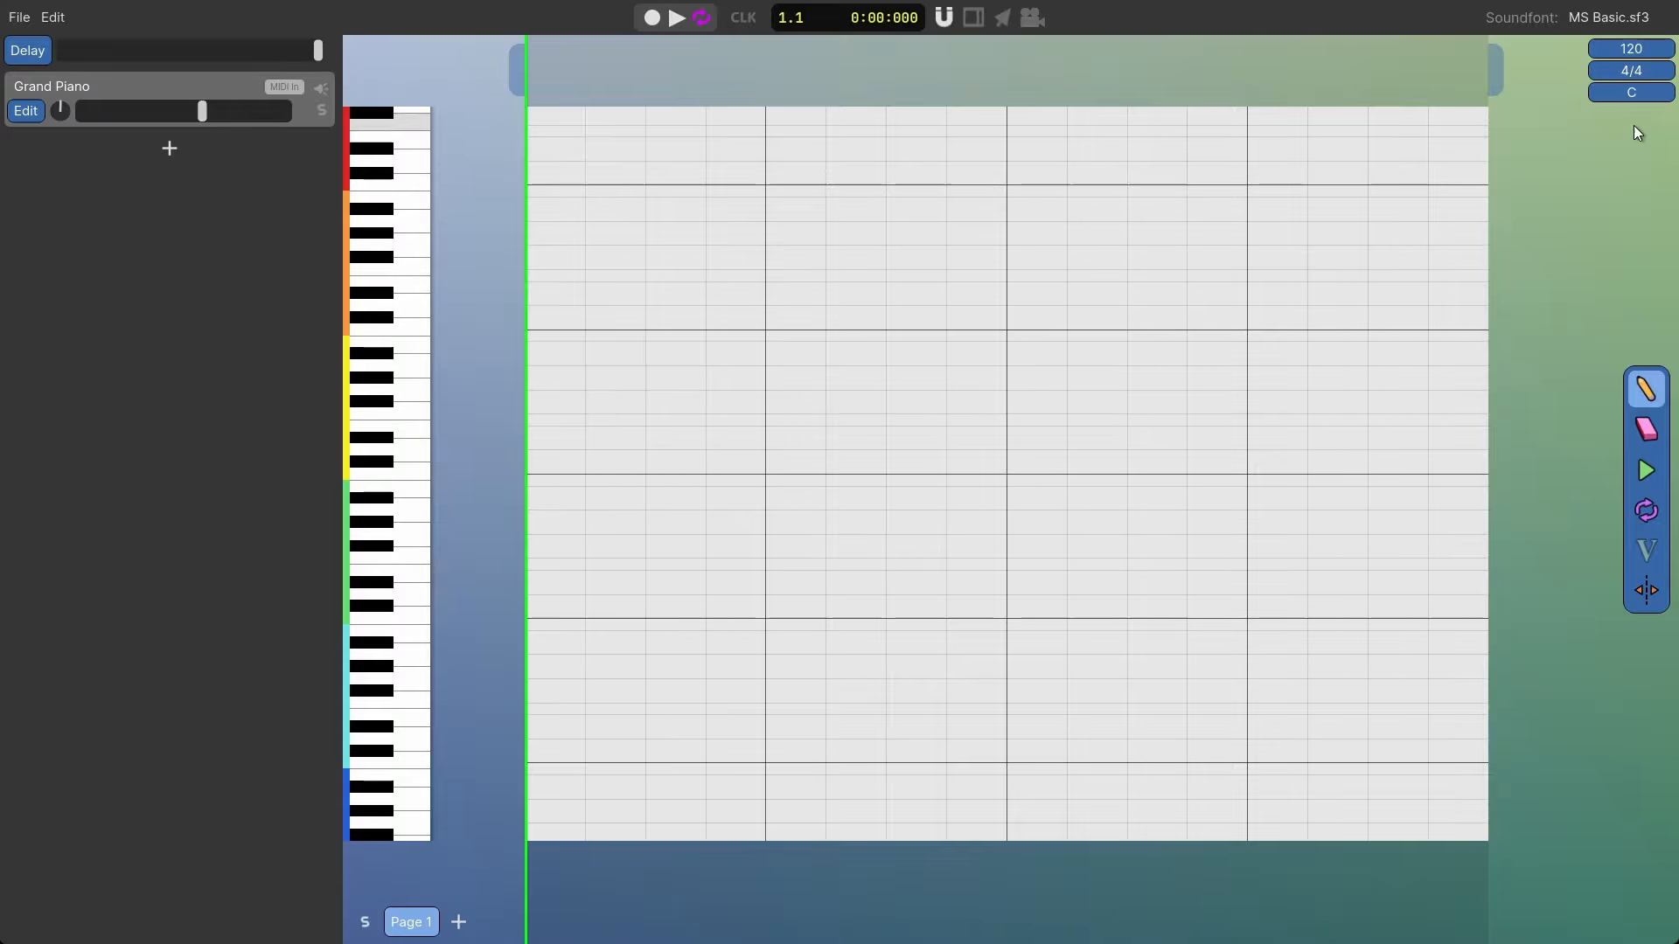
{"action": "left_click", "coordinate": [1631, 92]}
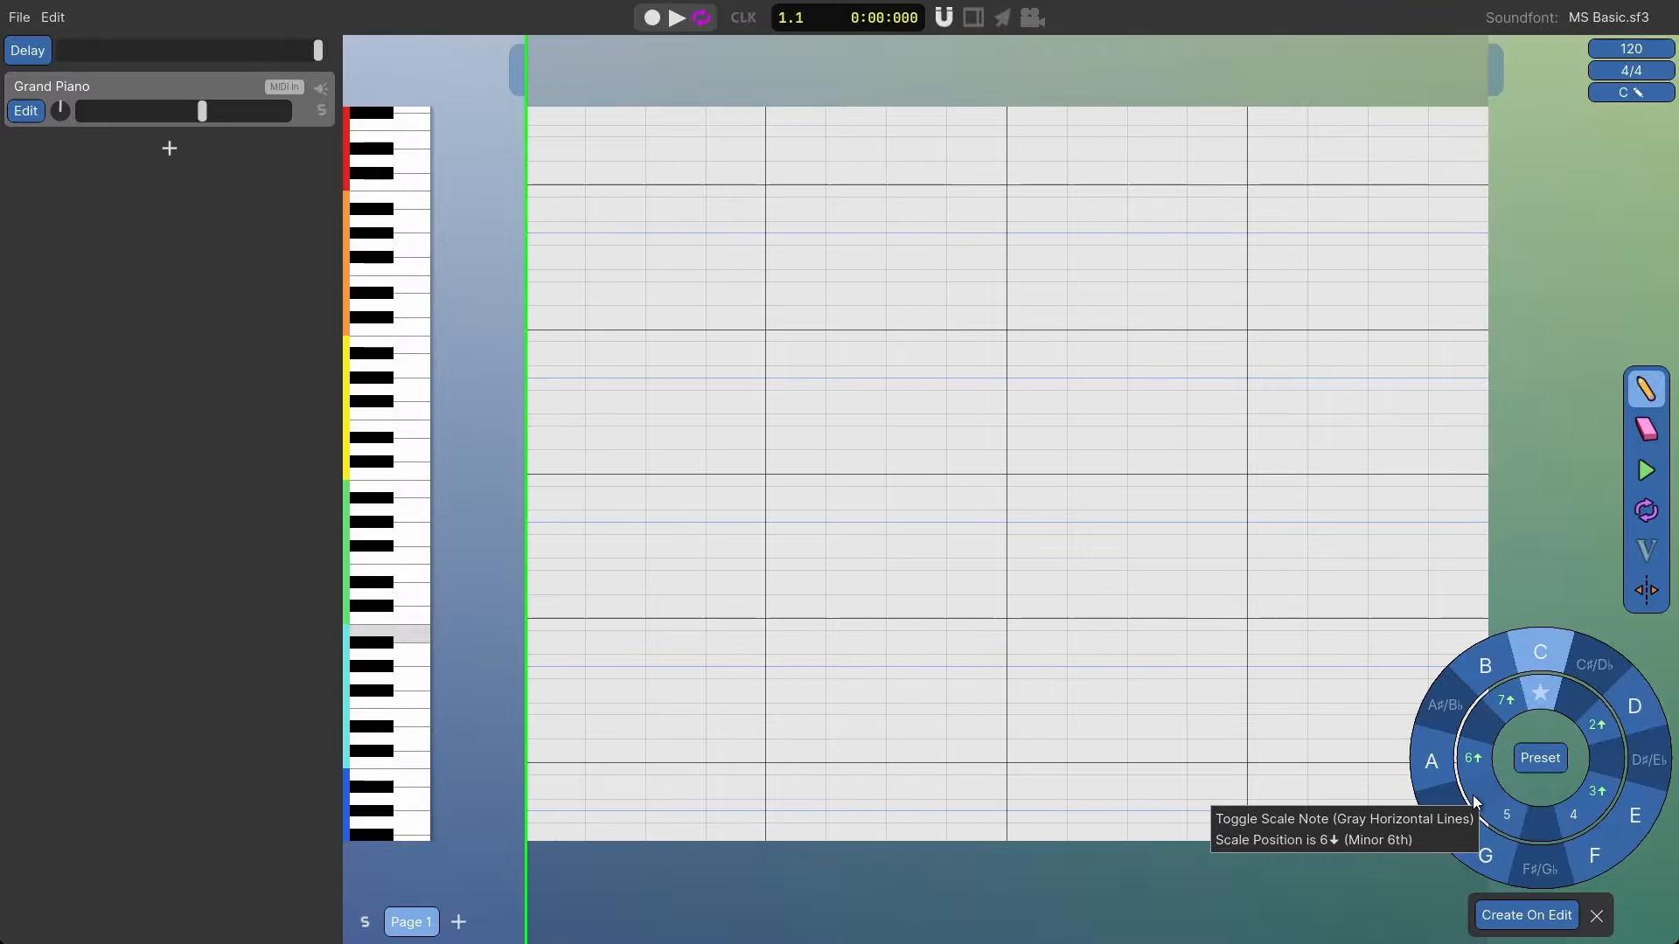
{"action": "left_click", "coordinate": [1597, 916]}
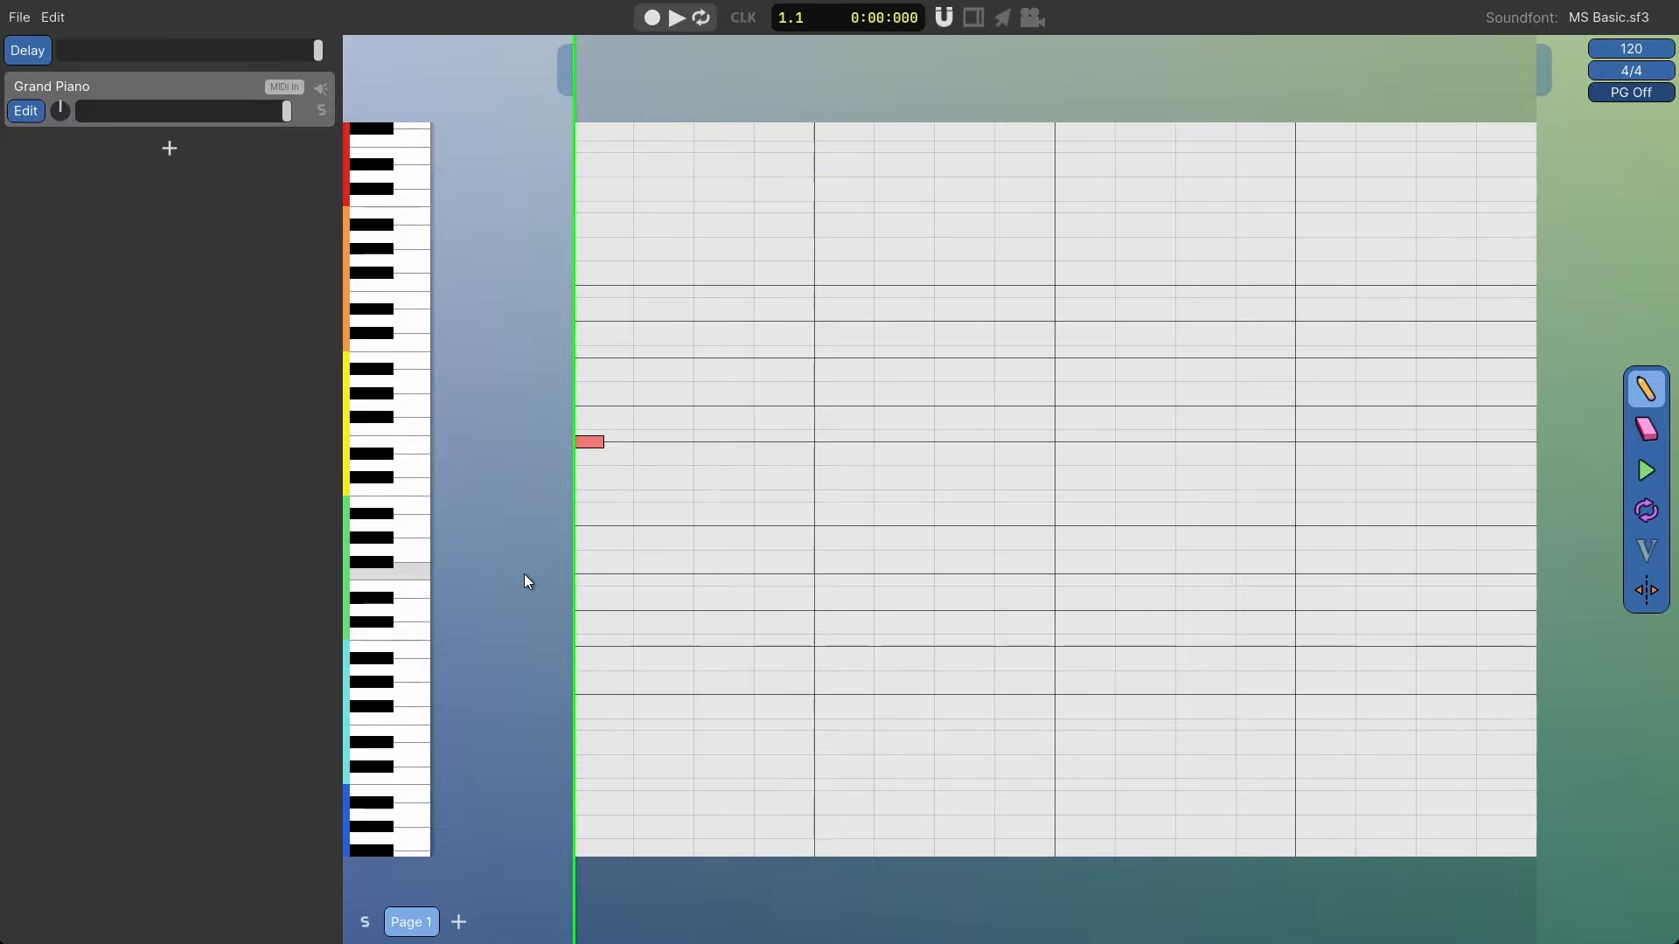
Move the note at the start of bar 1 down to a low C♯ just before beat 2.
{"action": "left_click", "coordinate": [593, 439]}
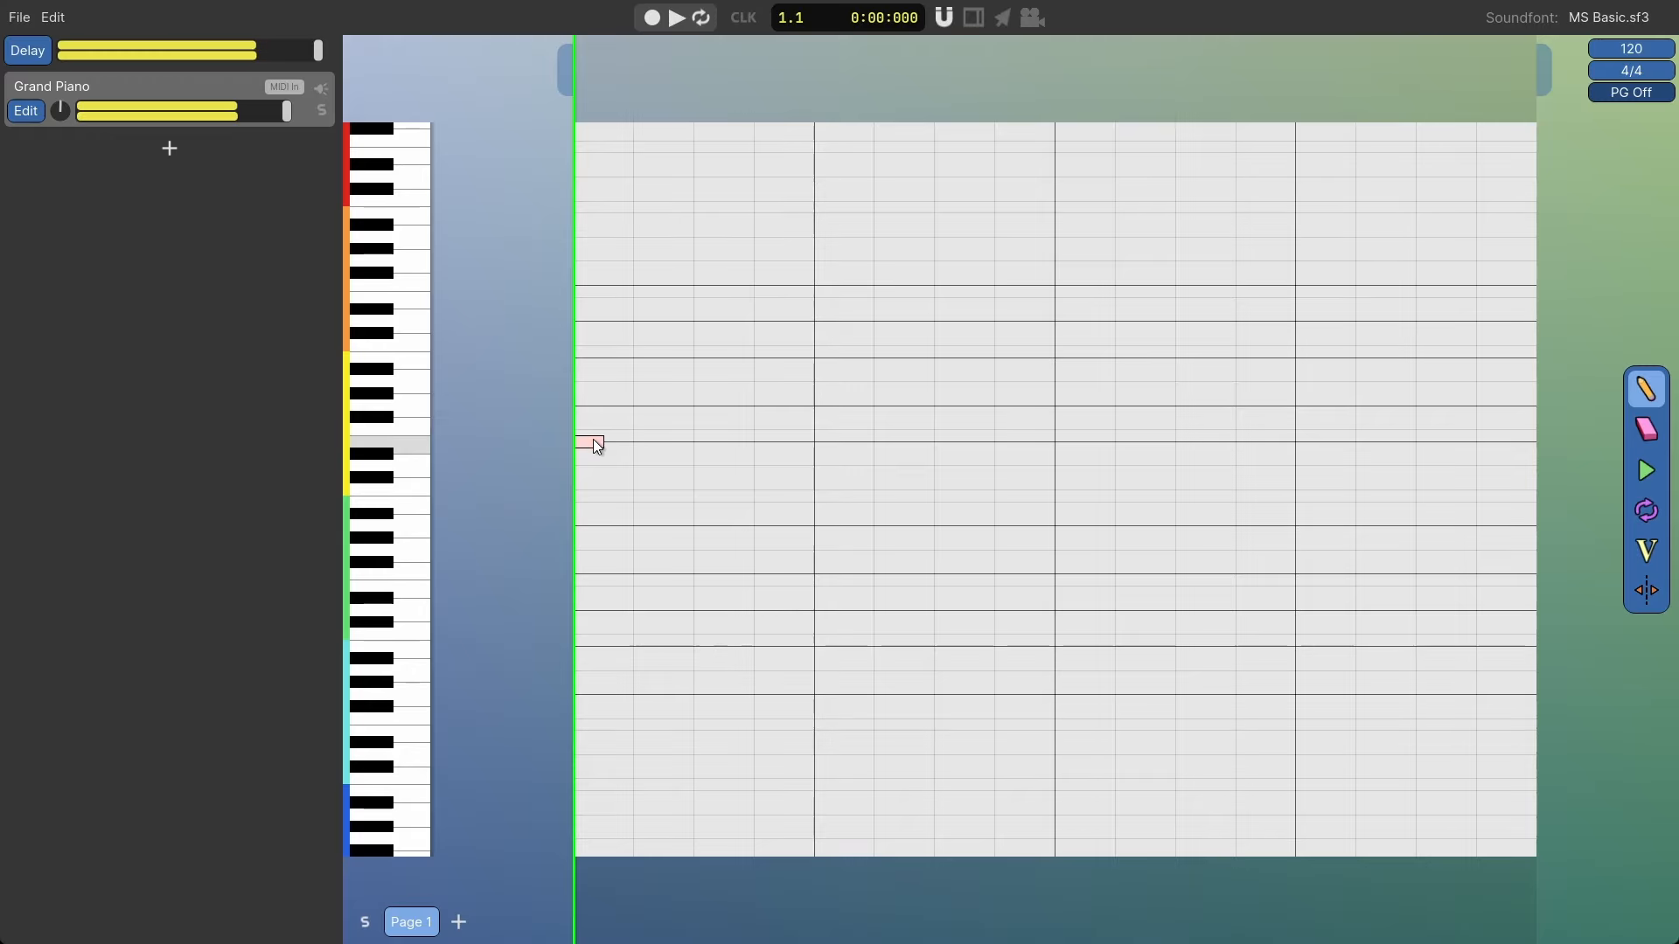
{"action": "left_click_drag", "start_coordinate": [593, 440], "coordinate": [631, 763]}
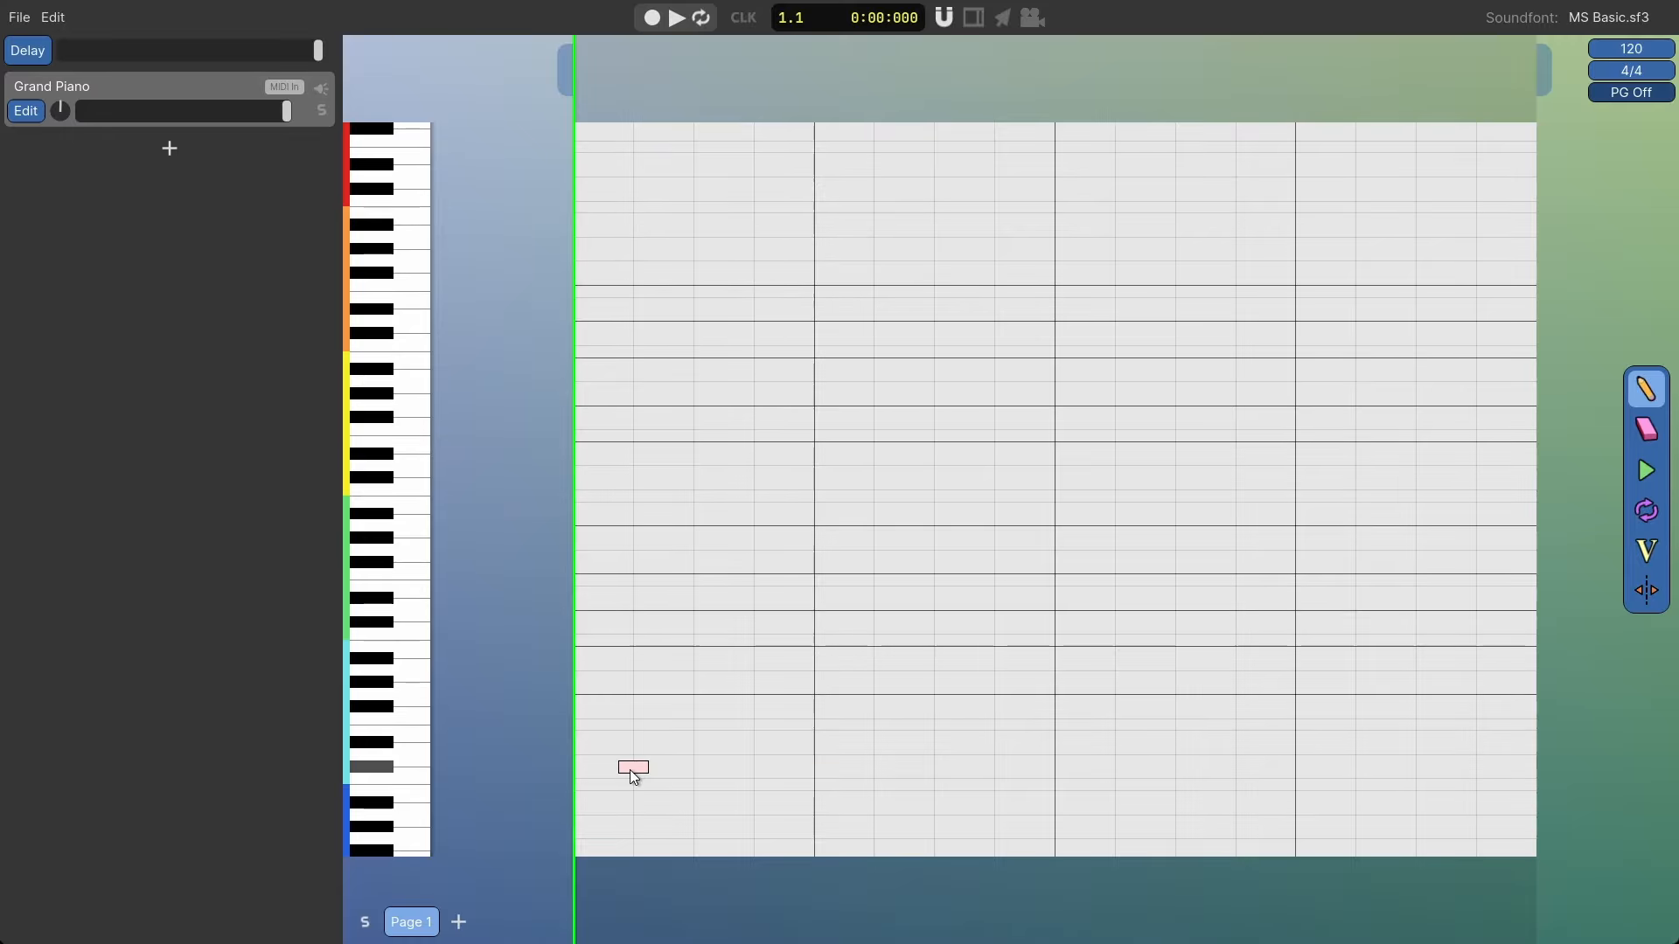
{"action": "mouse_move", "coordinate": [630, 768]}
{"action": "left_mouse_down"}
{"action": "mouse_move", "coordinate": [642, 803]}
{"action": "mouse_move", "coordinate": [642, 780]}
{"action": "left_mouse_up"}
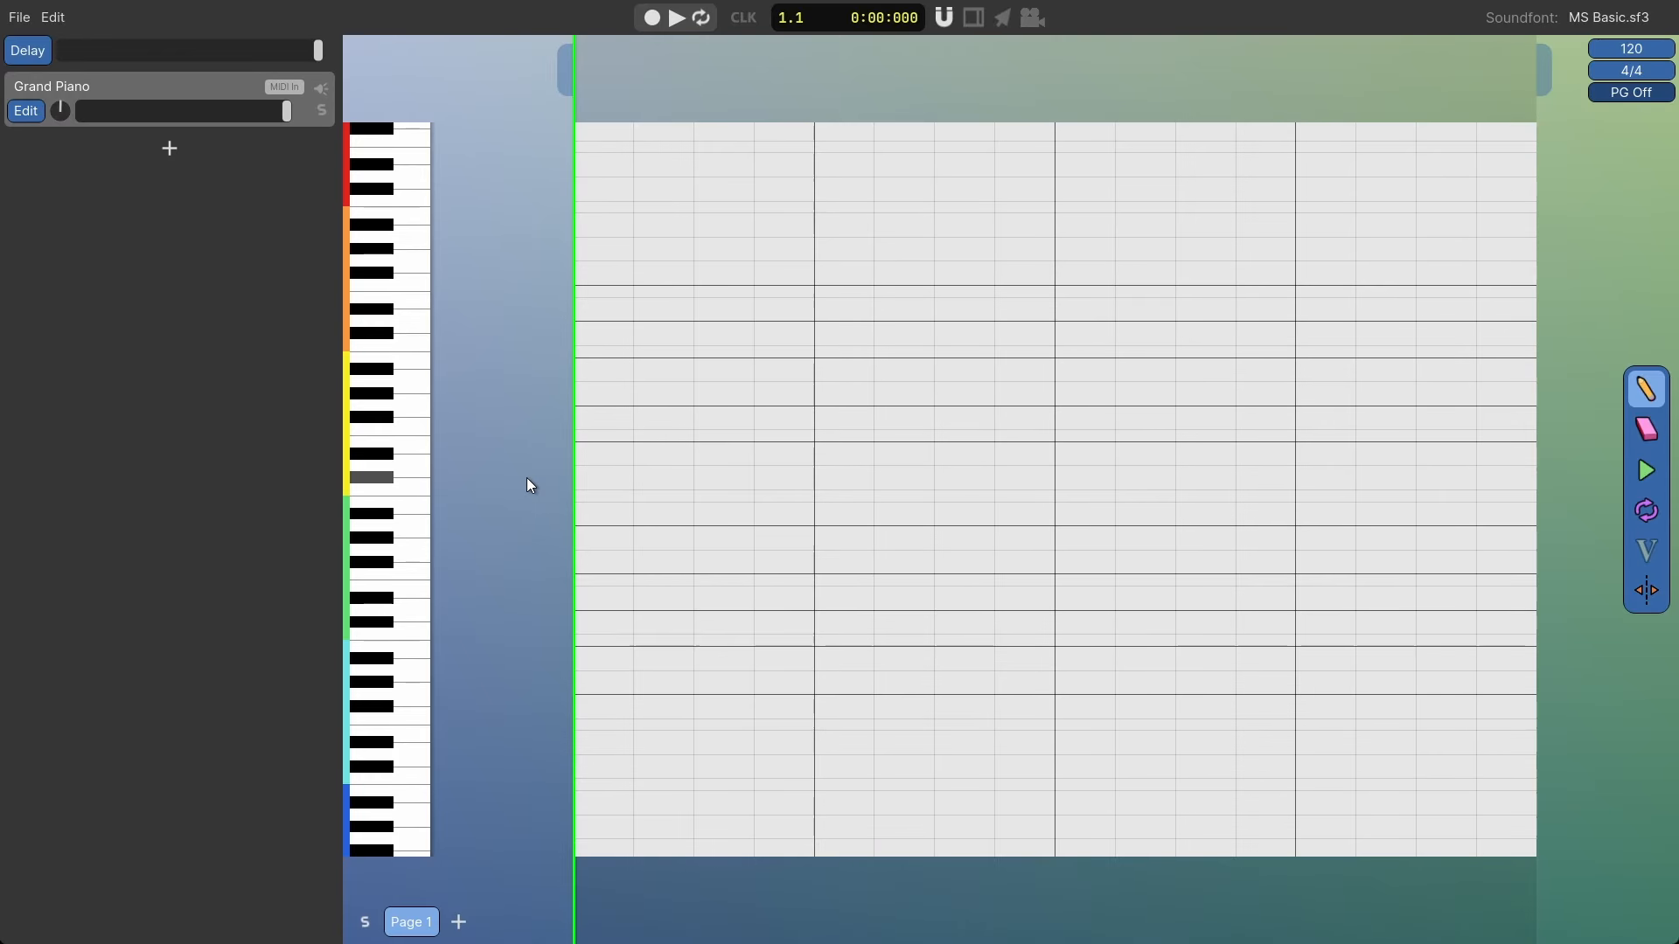
{"action": "scroll", "coordinate": [636, 298], "scroll_direction": "up", "scroll_amount": 2}
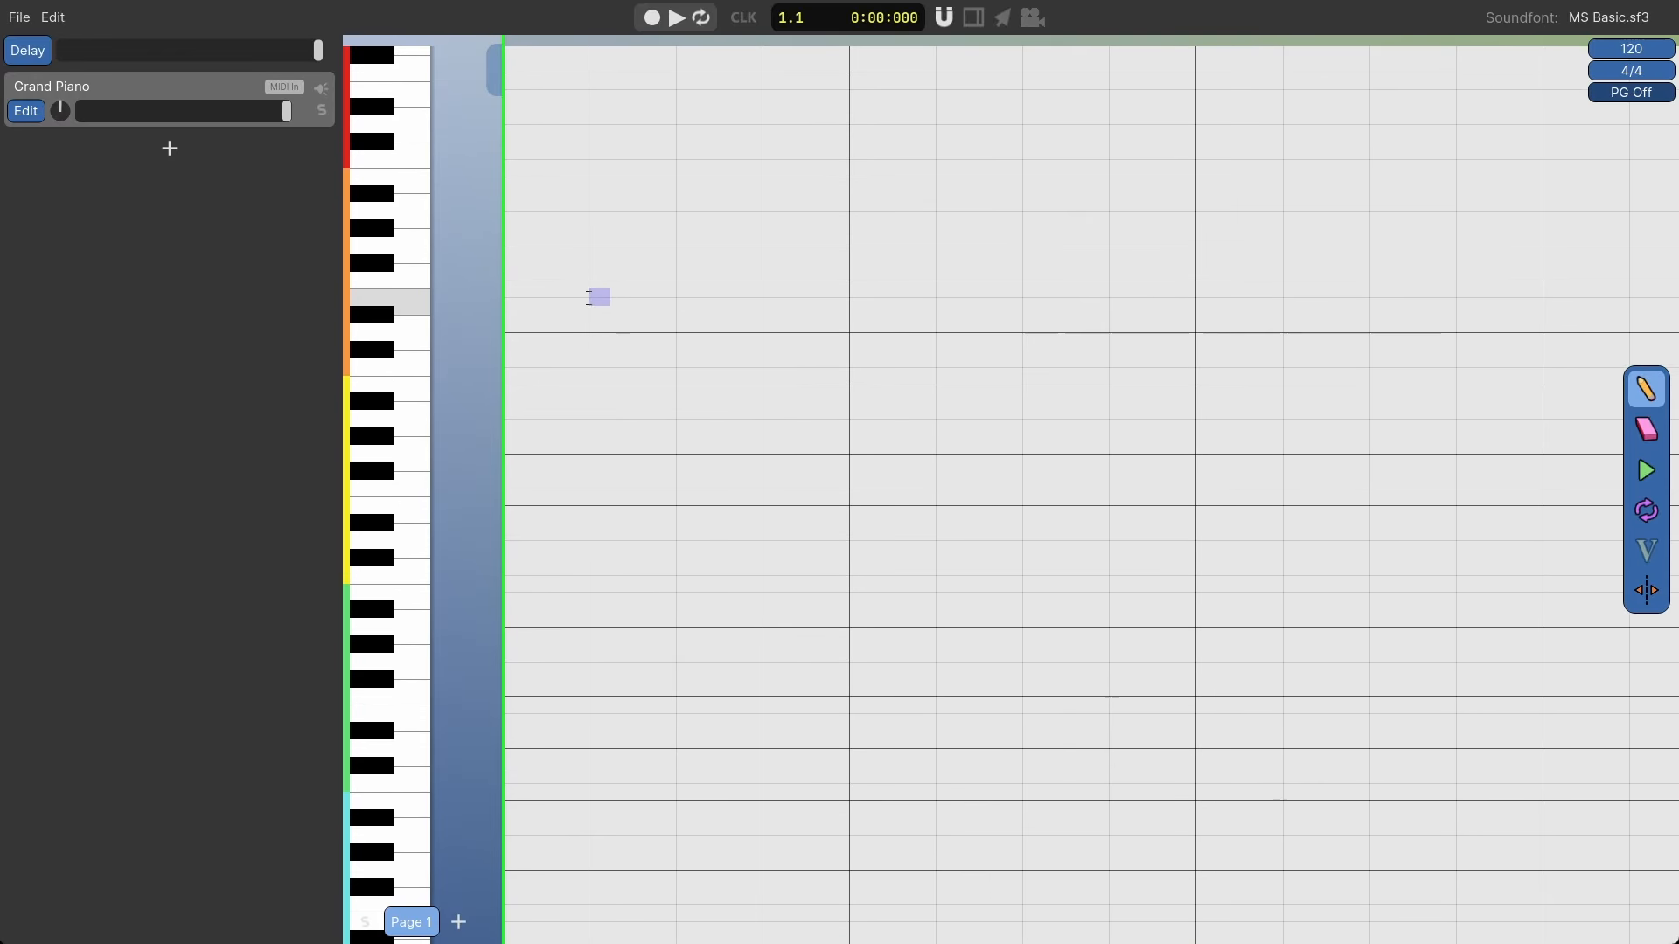
{"action": "left_click_drag", "start_coordinate": [592, 298], "coordinate": [697, 297]}
{"action": "left_click_drag", "start_coordinate": [656, 332], "coordinate": [697, 333]}
{"action": "left_click_drag", "start_coordinate": [656, 384], "coordinate": [740, 385]}
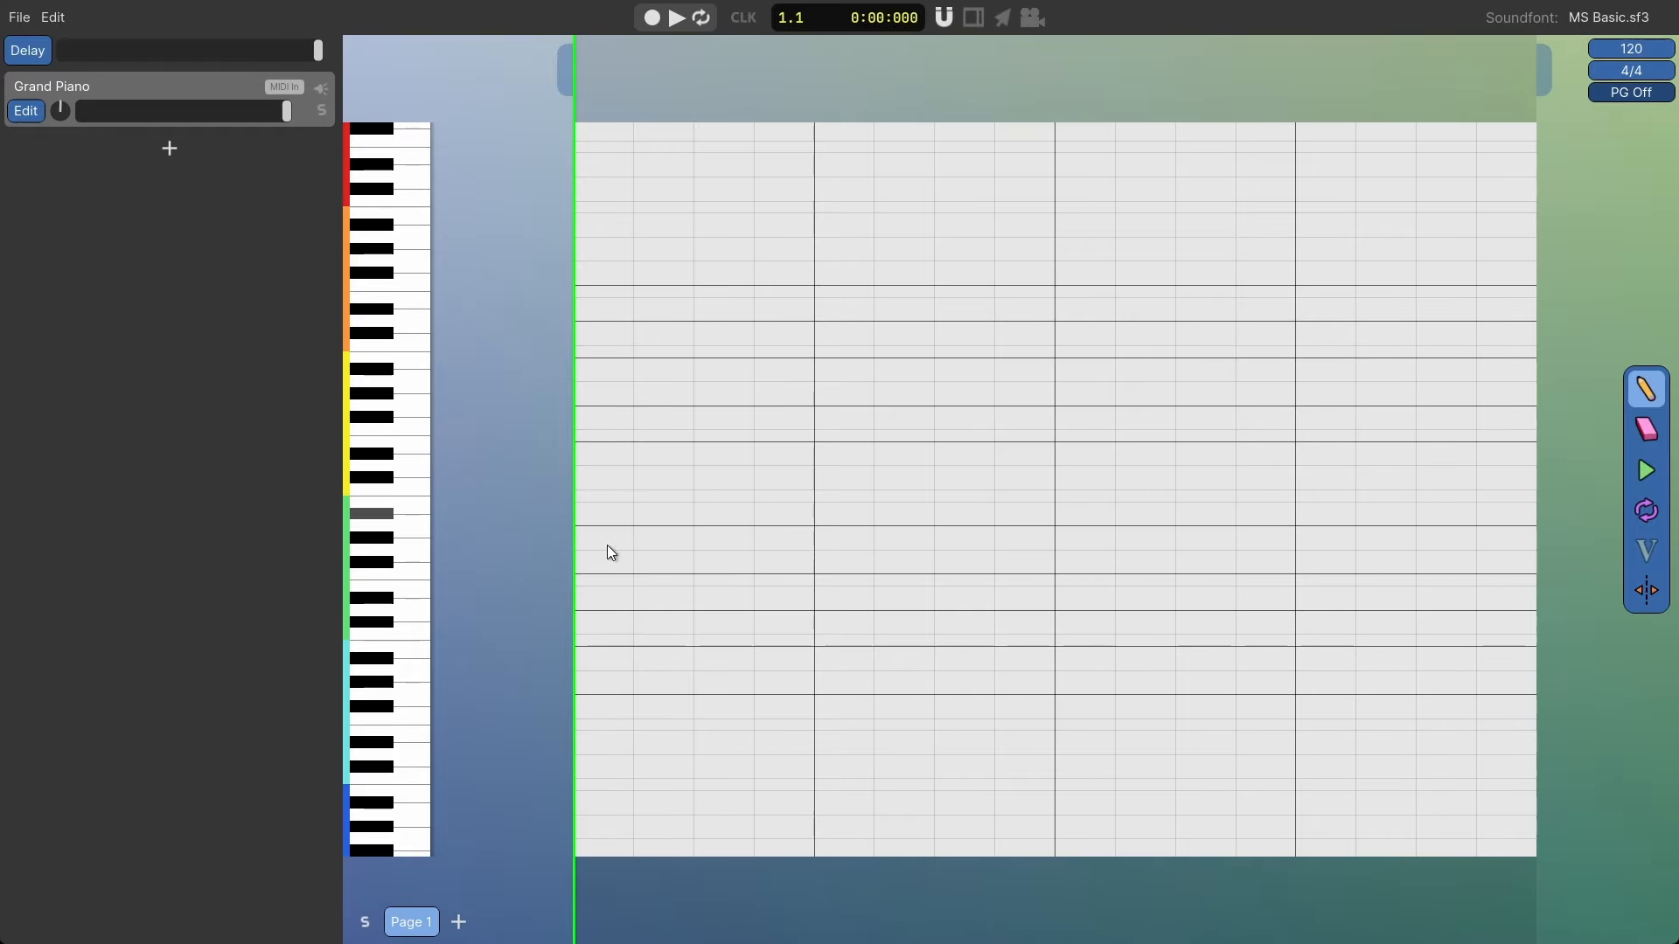
Turn on the pitch grid and try different root notes on its scale wheel, including C♯/D♭.
{"action": "left_click", "coordinate": [1651, 92]}
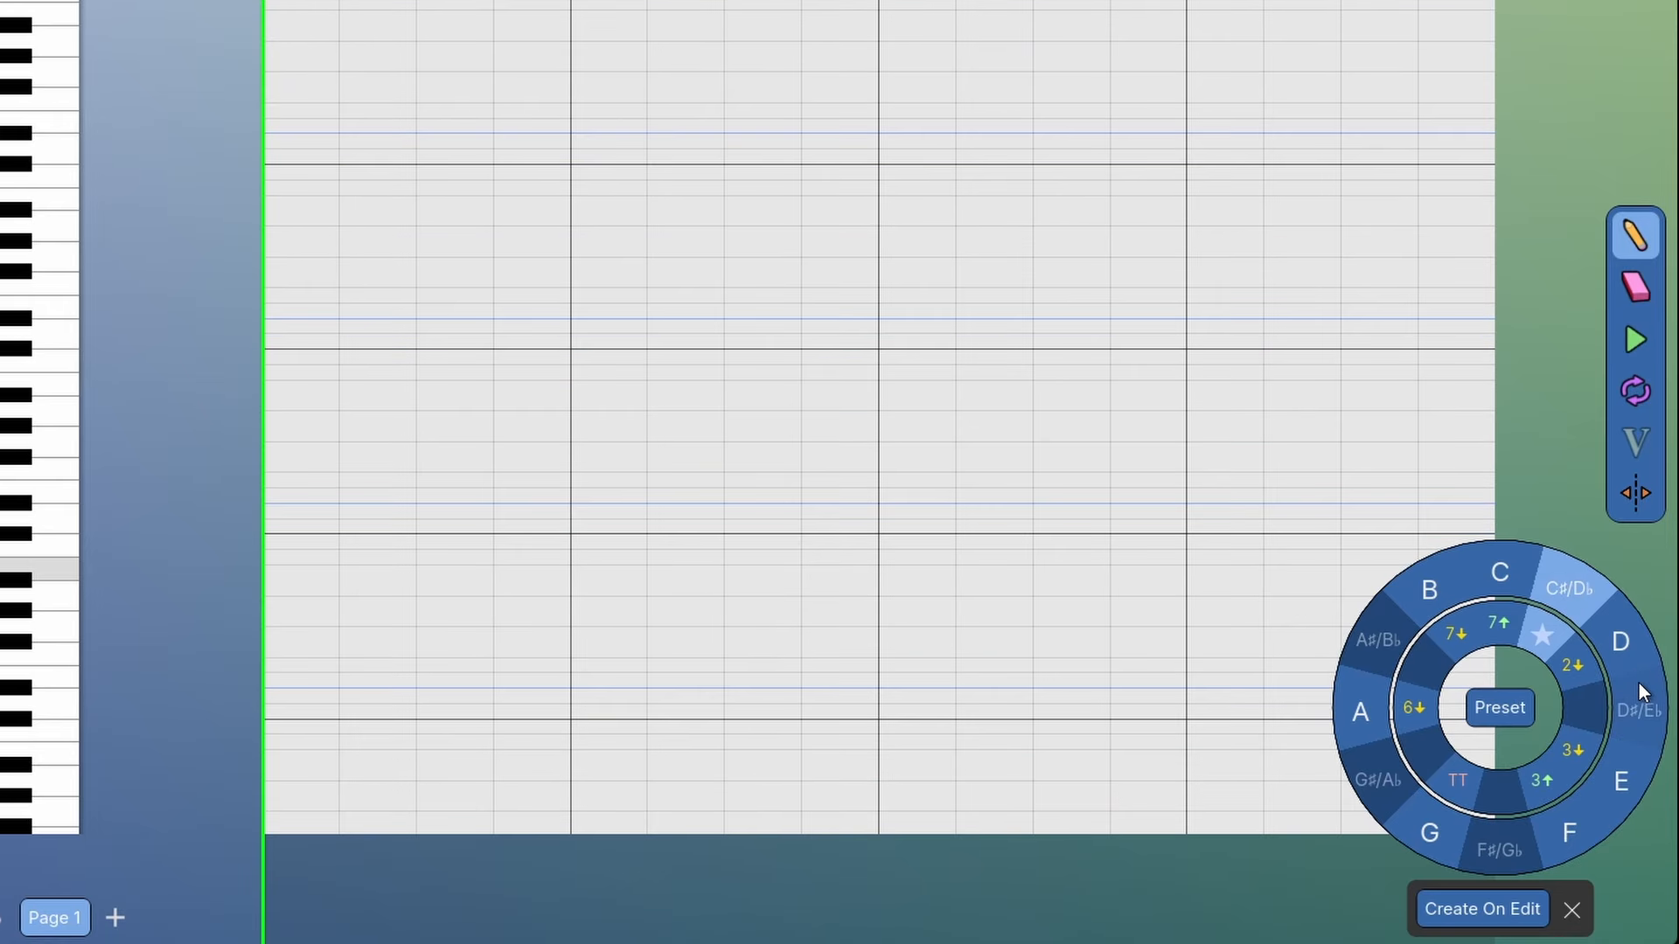
{"action": "left_click", "coordinate": [1633, 710]}
{"action": "left_click", "coordinate": [1542, 860]}
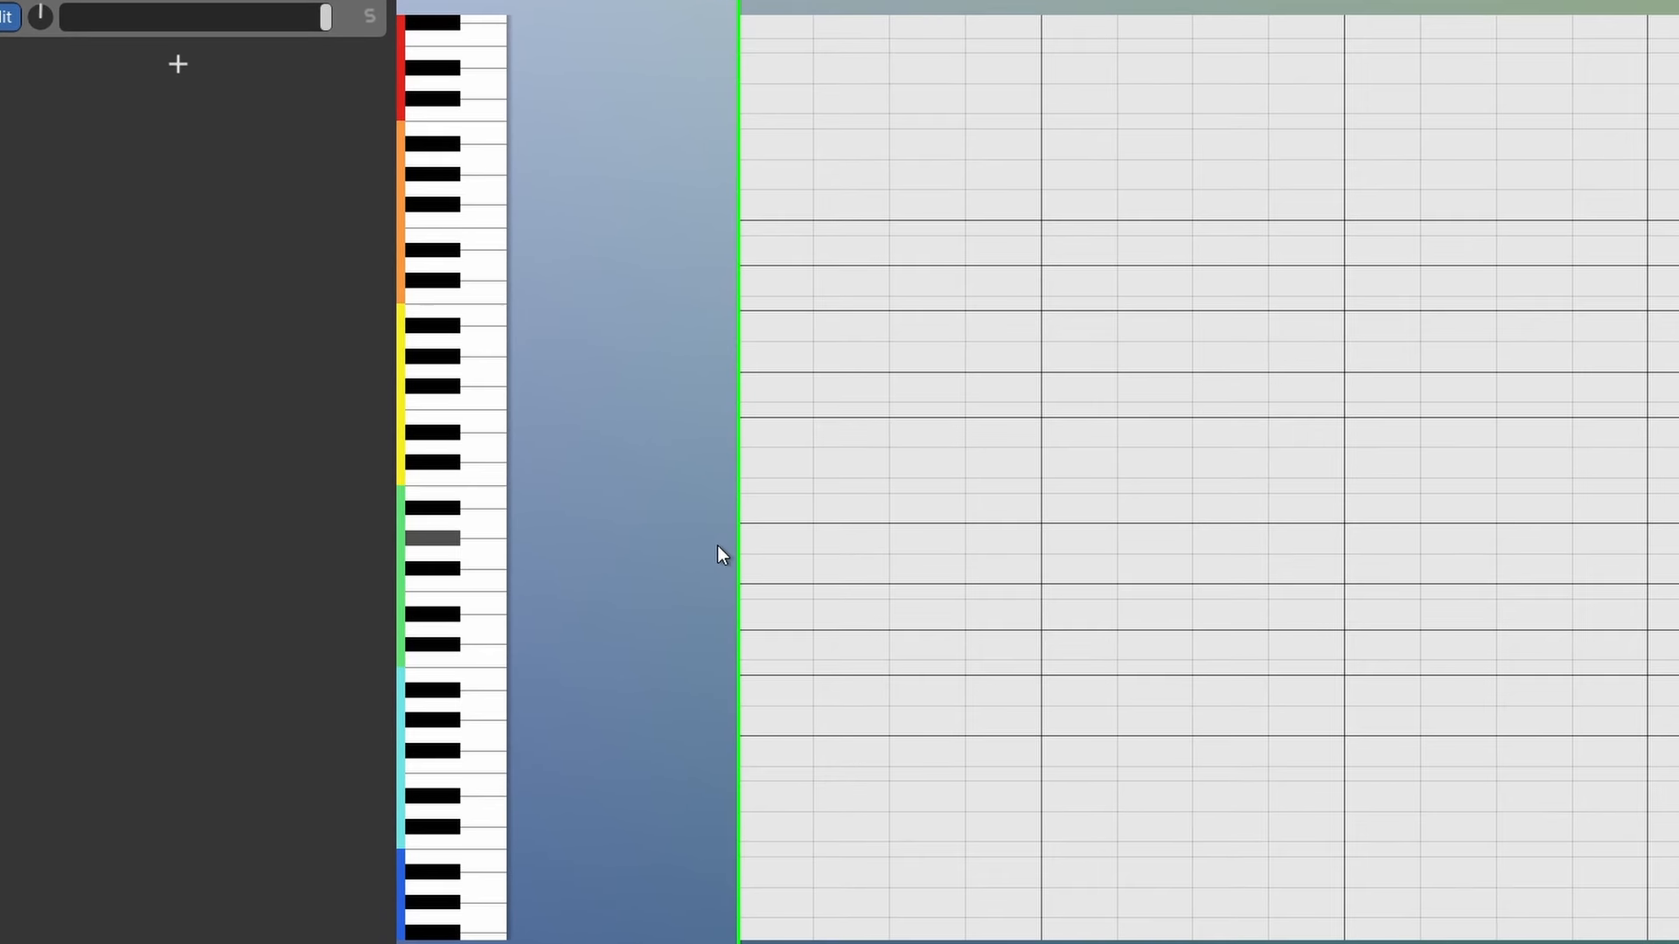
Audition the note A on the piano keys in five successive octaves, from low to high.
{"action": "left_click", "coordinate": [492, 889]}
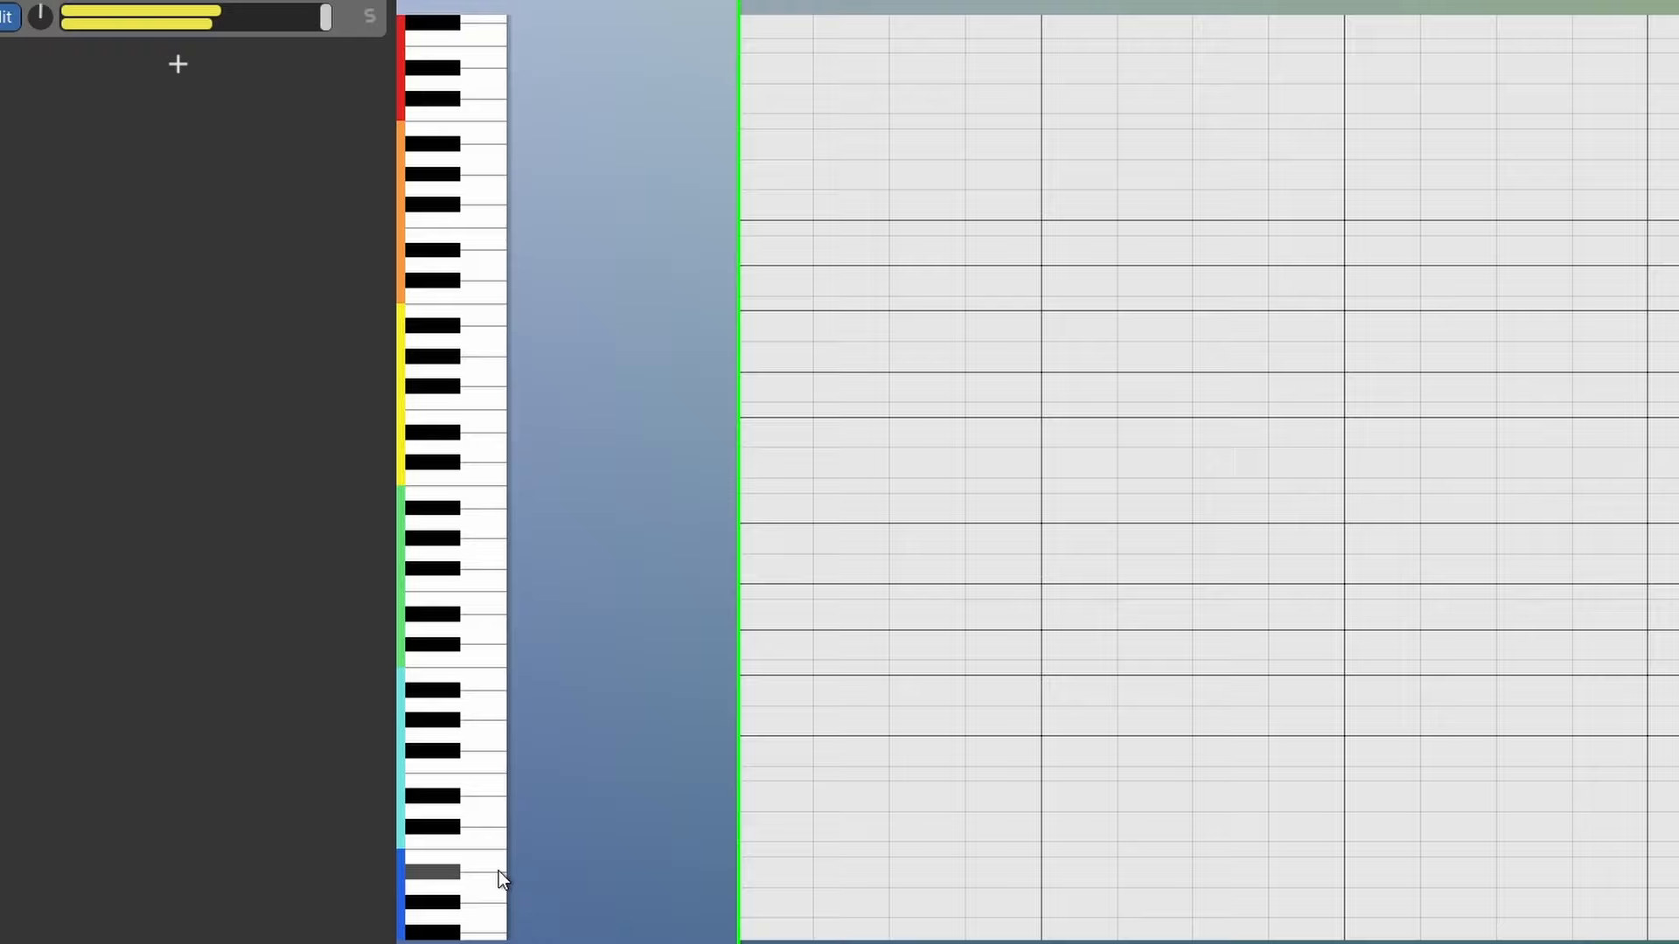
{"action": "left_click", "coordinate": [496, 703]}
{"action": "left_click", "coordinate": [495, 530]}
{"action": "left_click", "coordinate": [498, 339]}
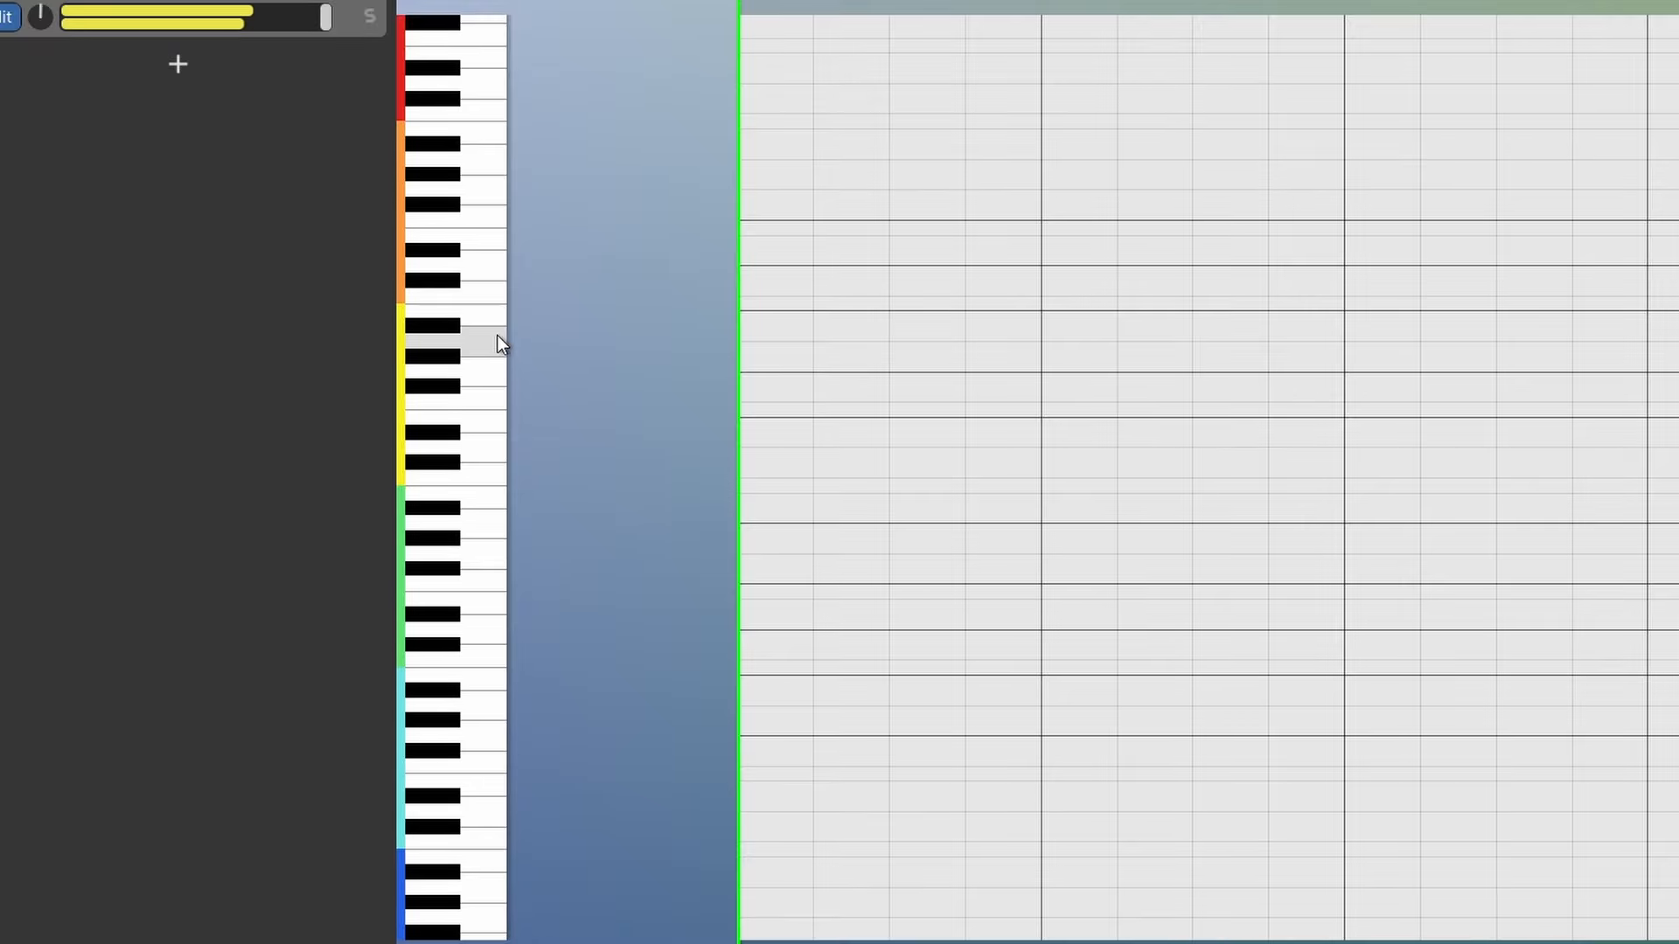
{"action": "left_click", "coordinate": [492, 165]}
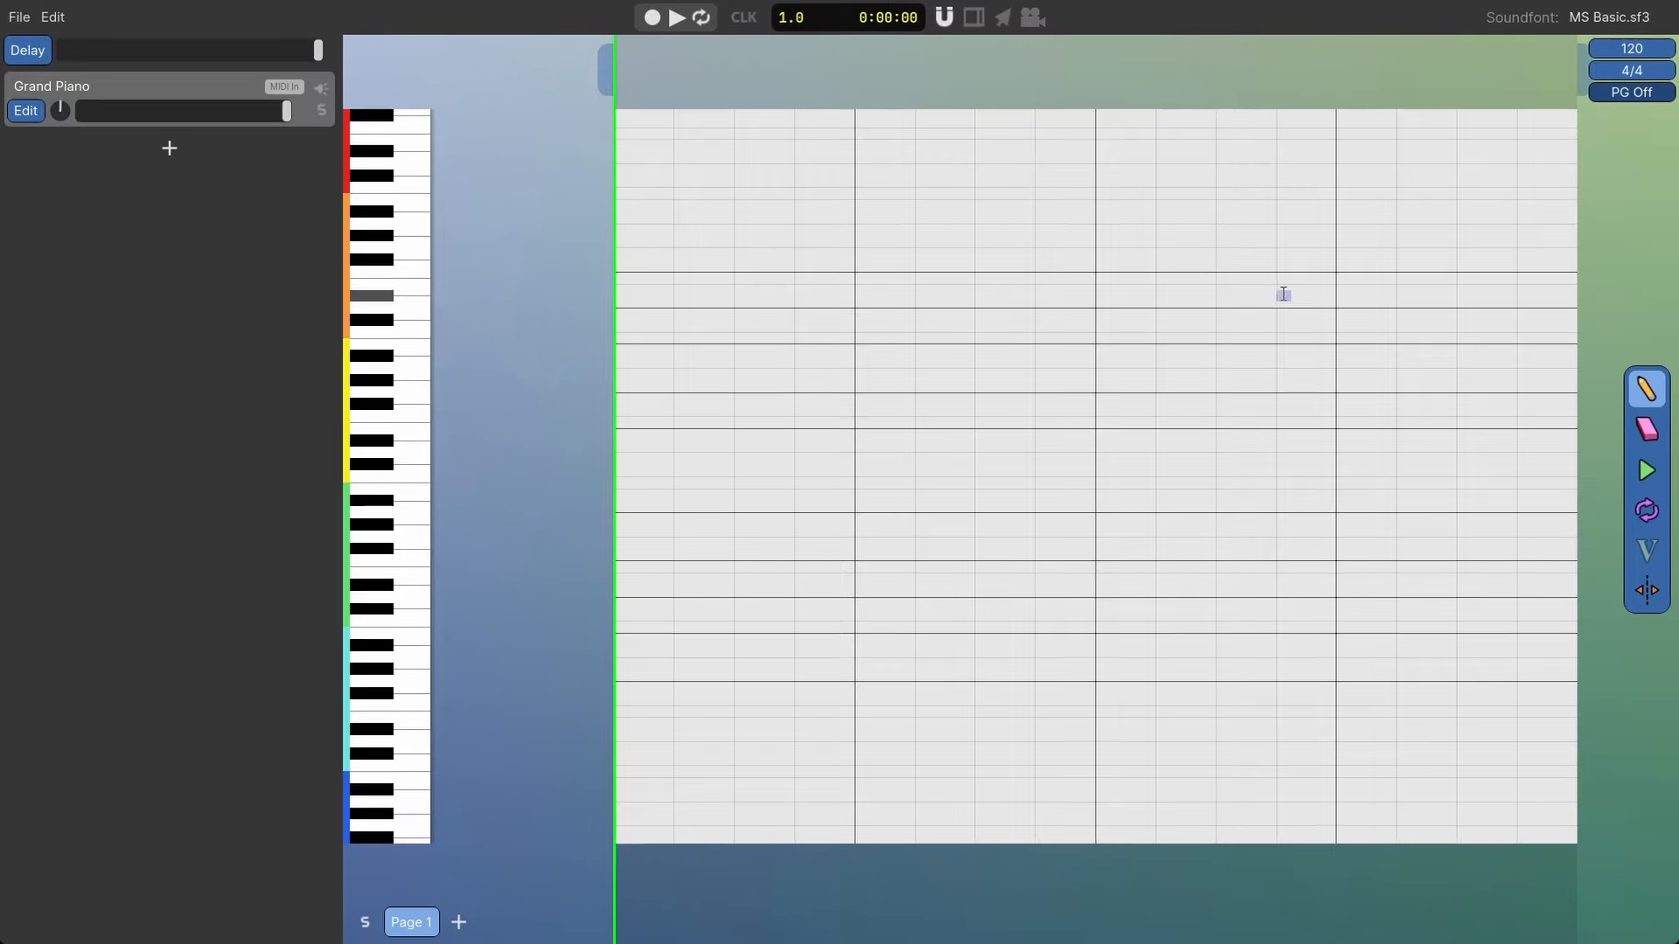
Turn on the pitch guide and try its scale wheel with root C♯/D♭, different scale notes and the Major preset.
{"action": "left_click", "coordinate": [1632, 91]}
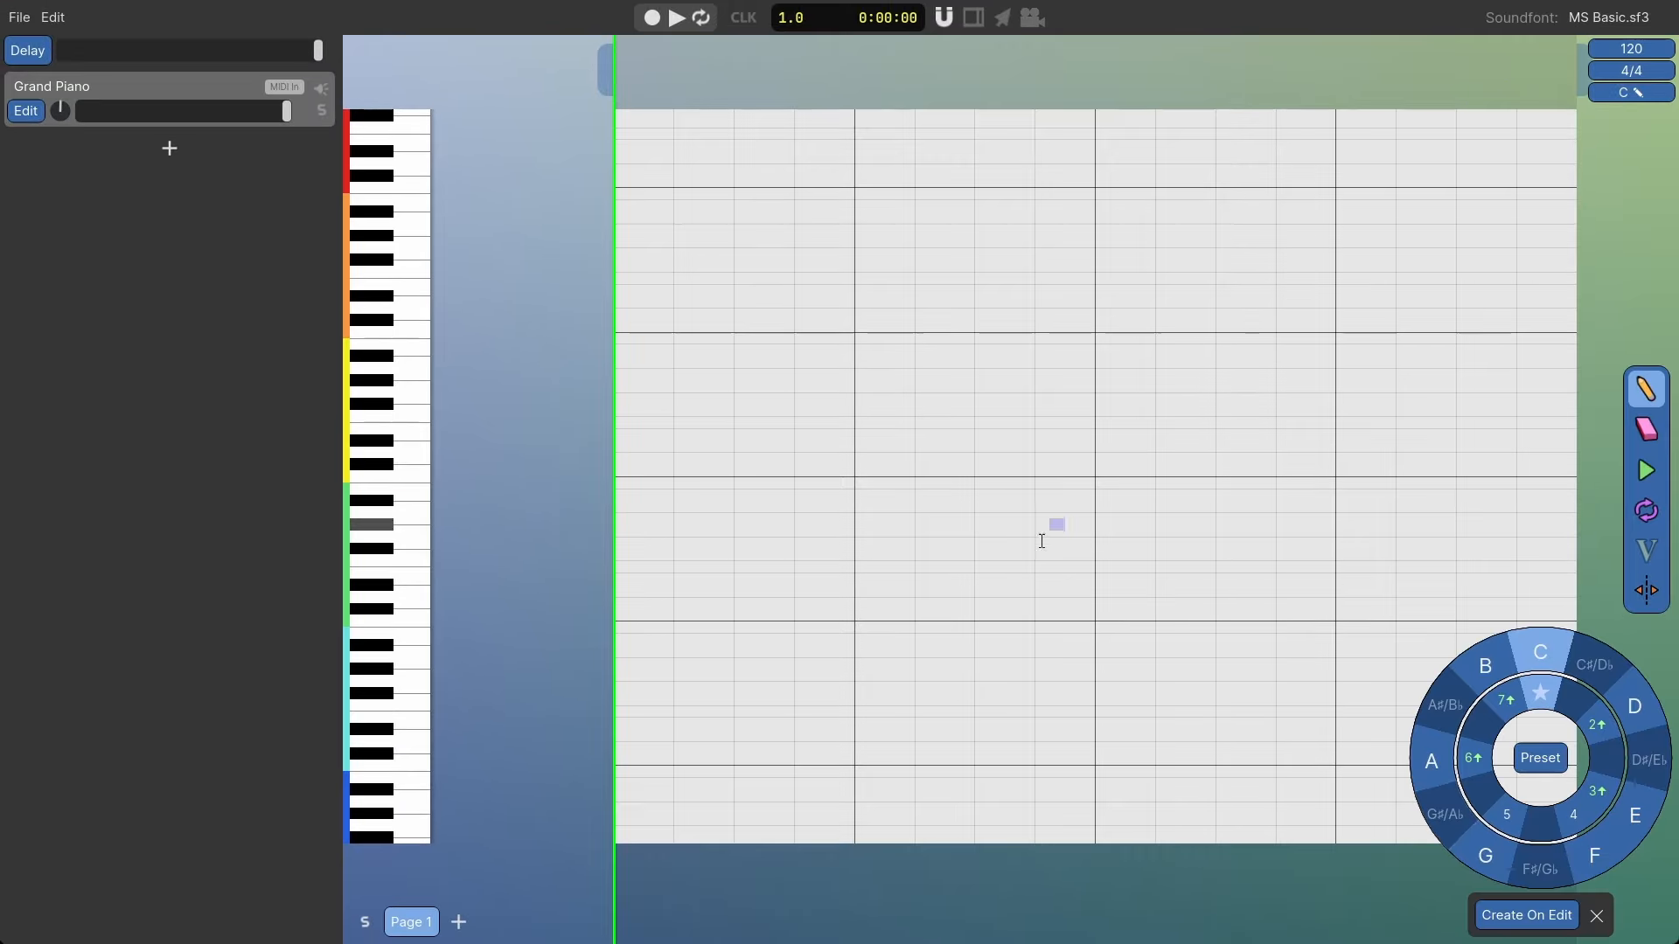
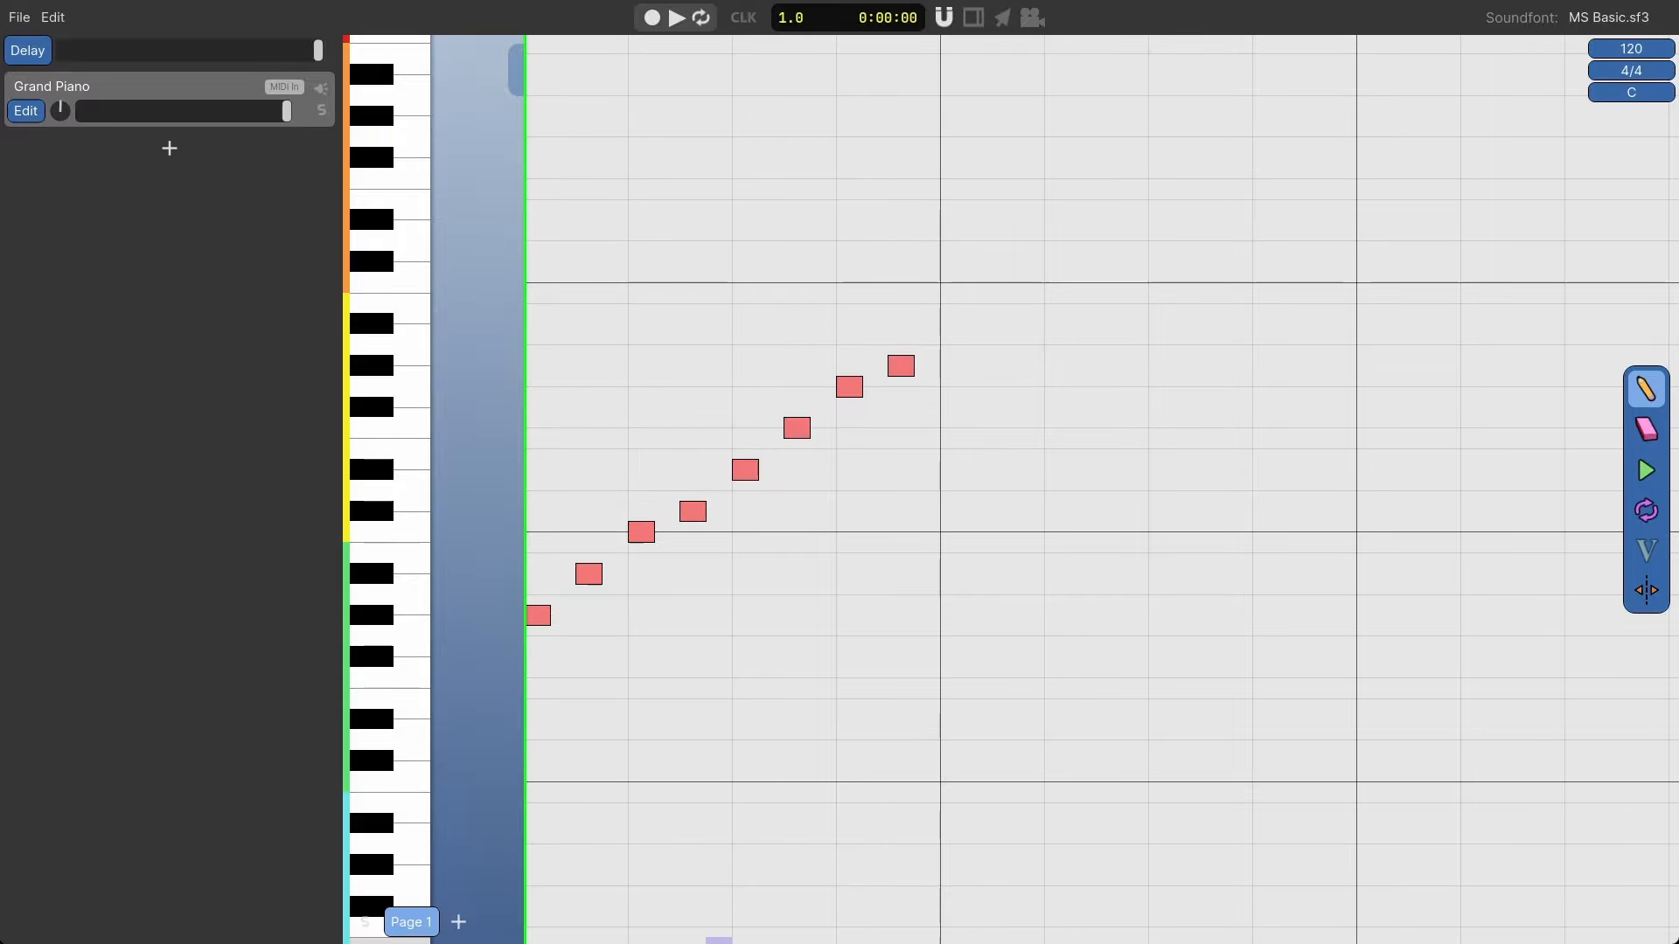
{"action": "left_click", "coordinate": [1632, 92]}
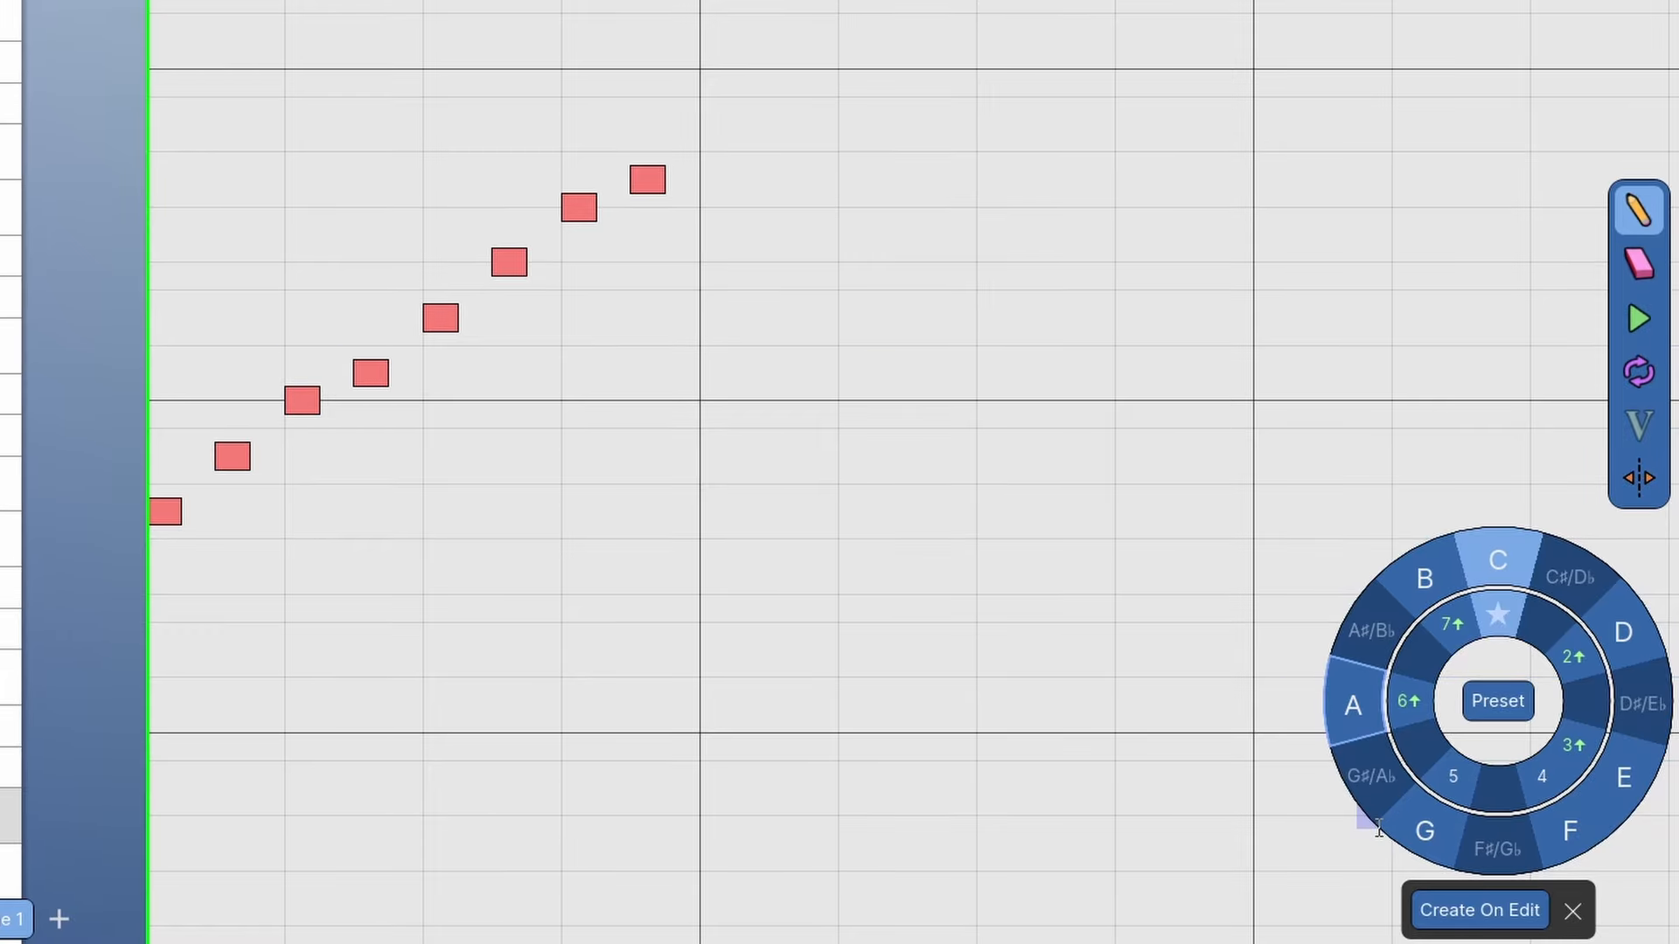
{"action": "left_click", "coordinate": [1413, 573]}
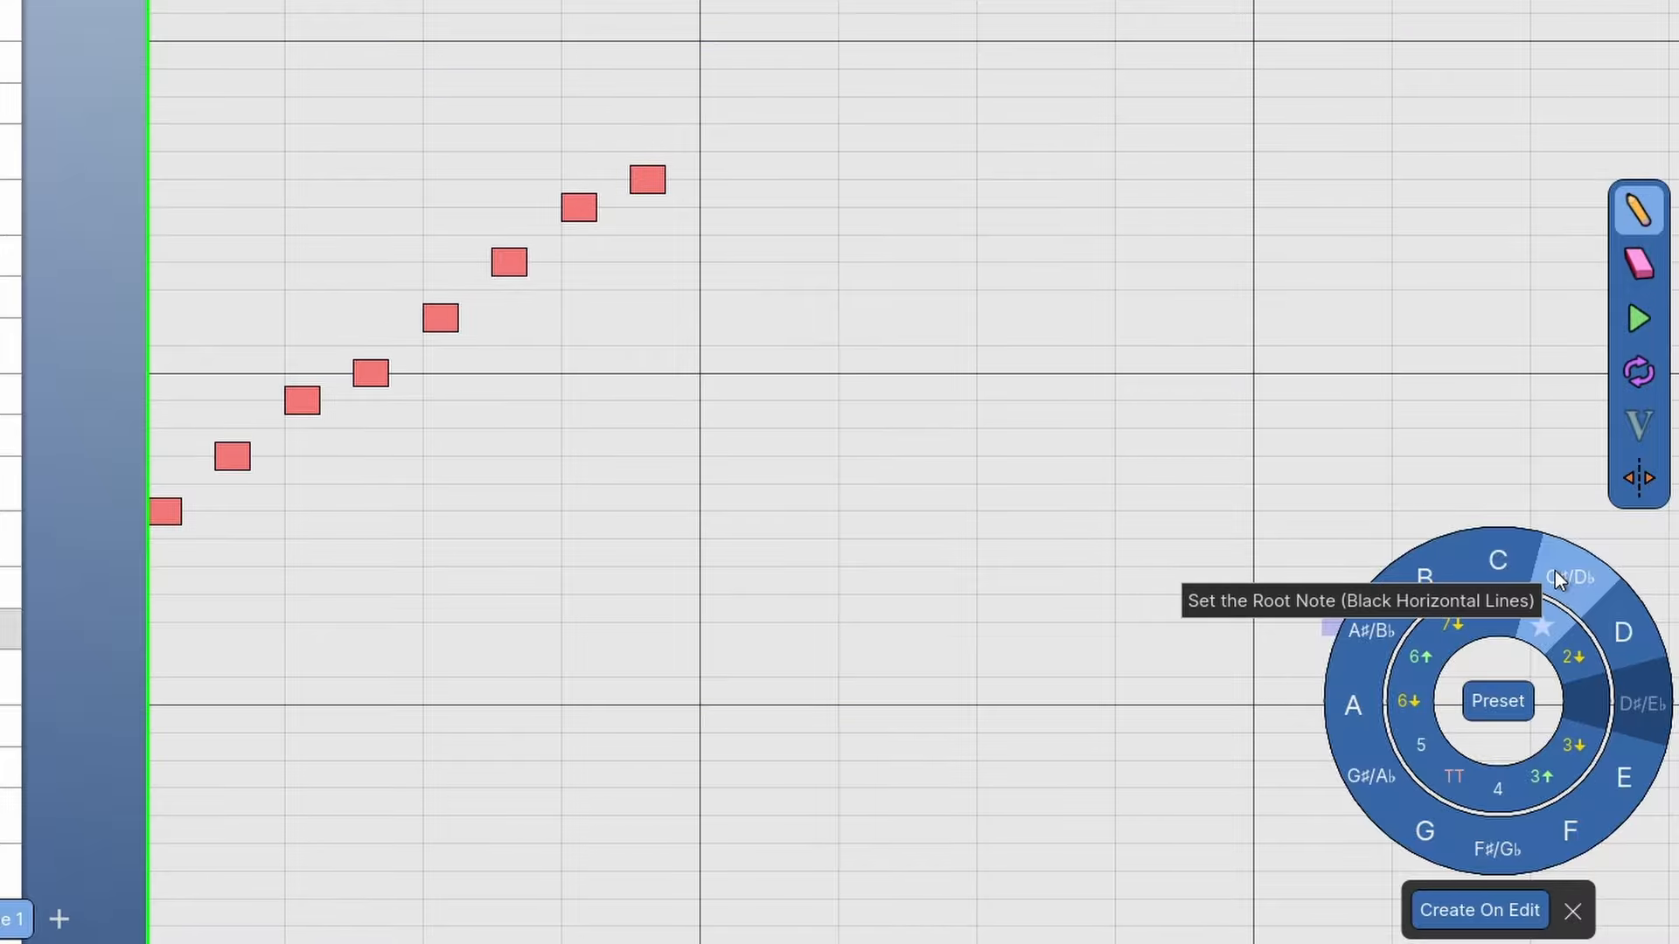
{"action": "left_click", "coordinate": [1572, 609]}
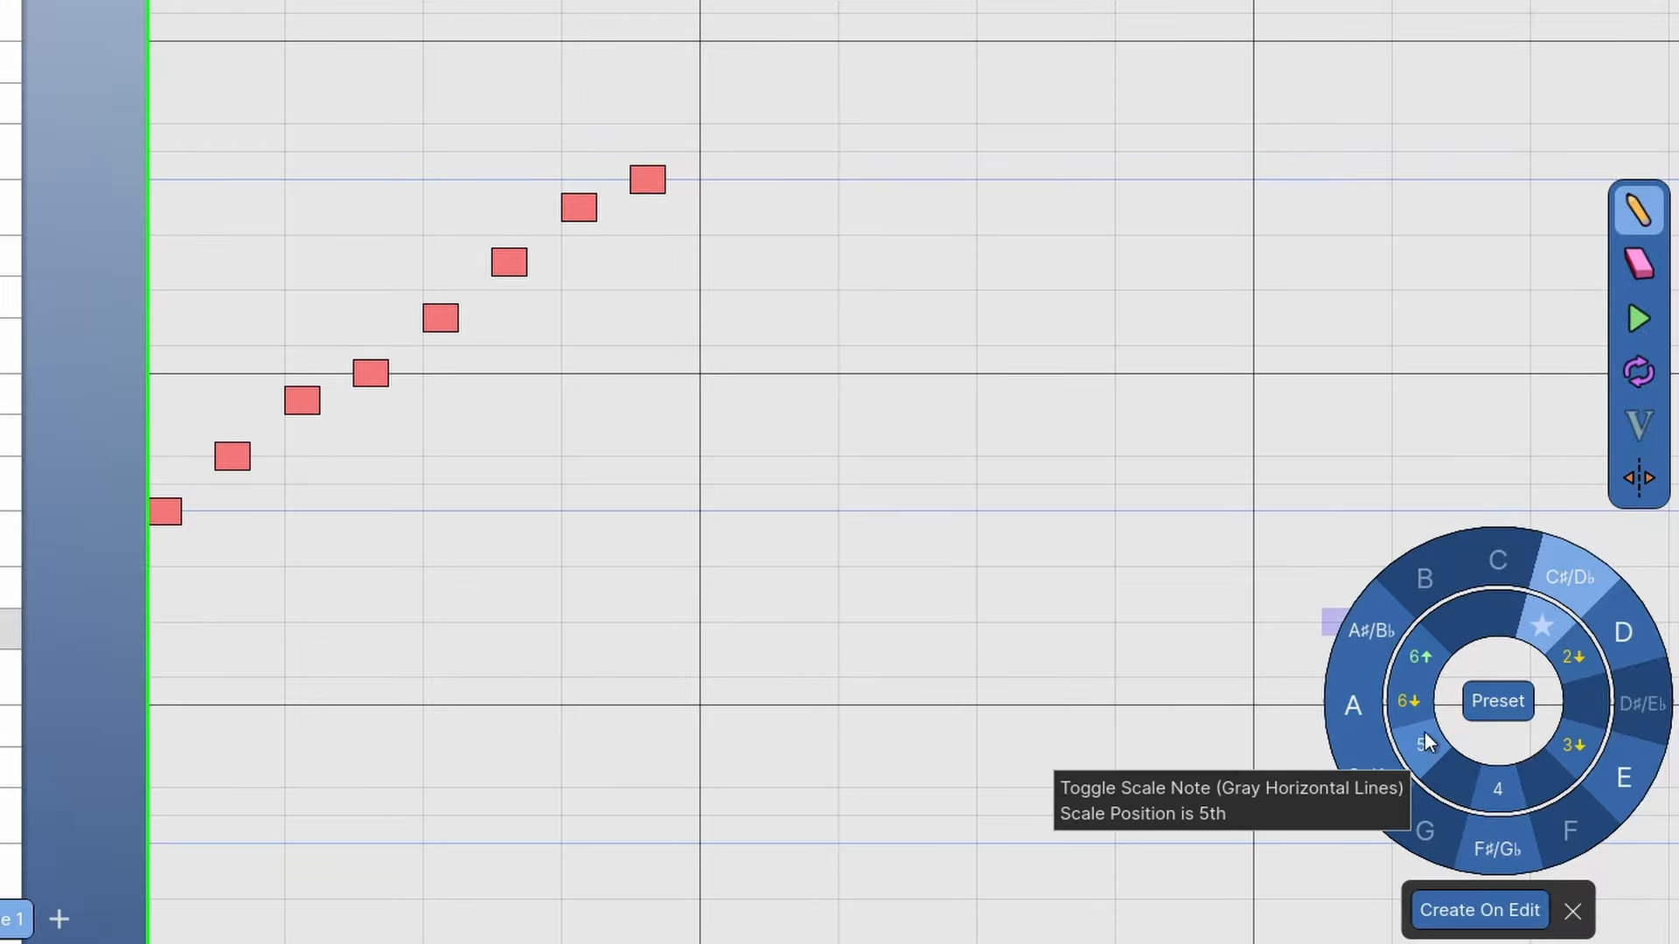
{"action": "left_click", "coordinate": [1497, 700]}
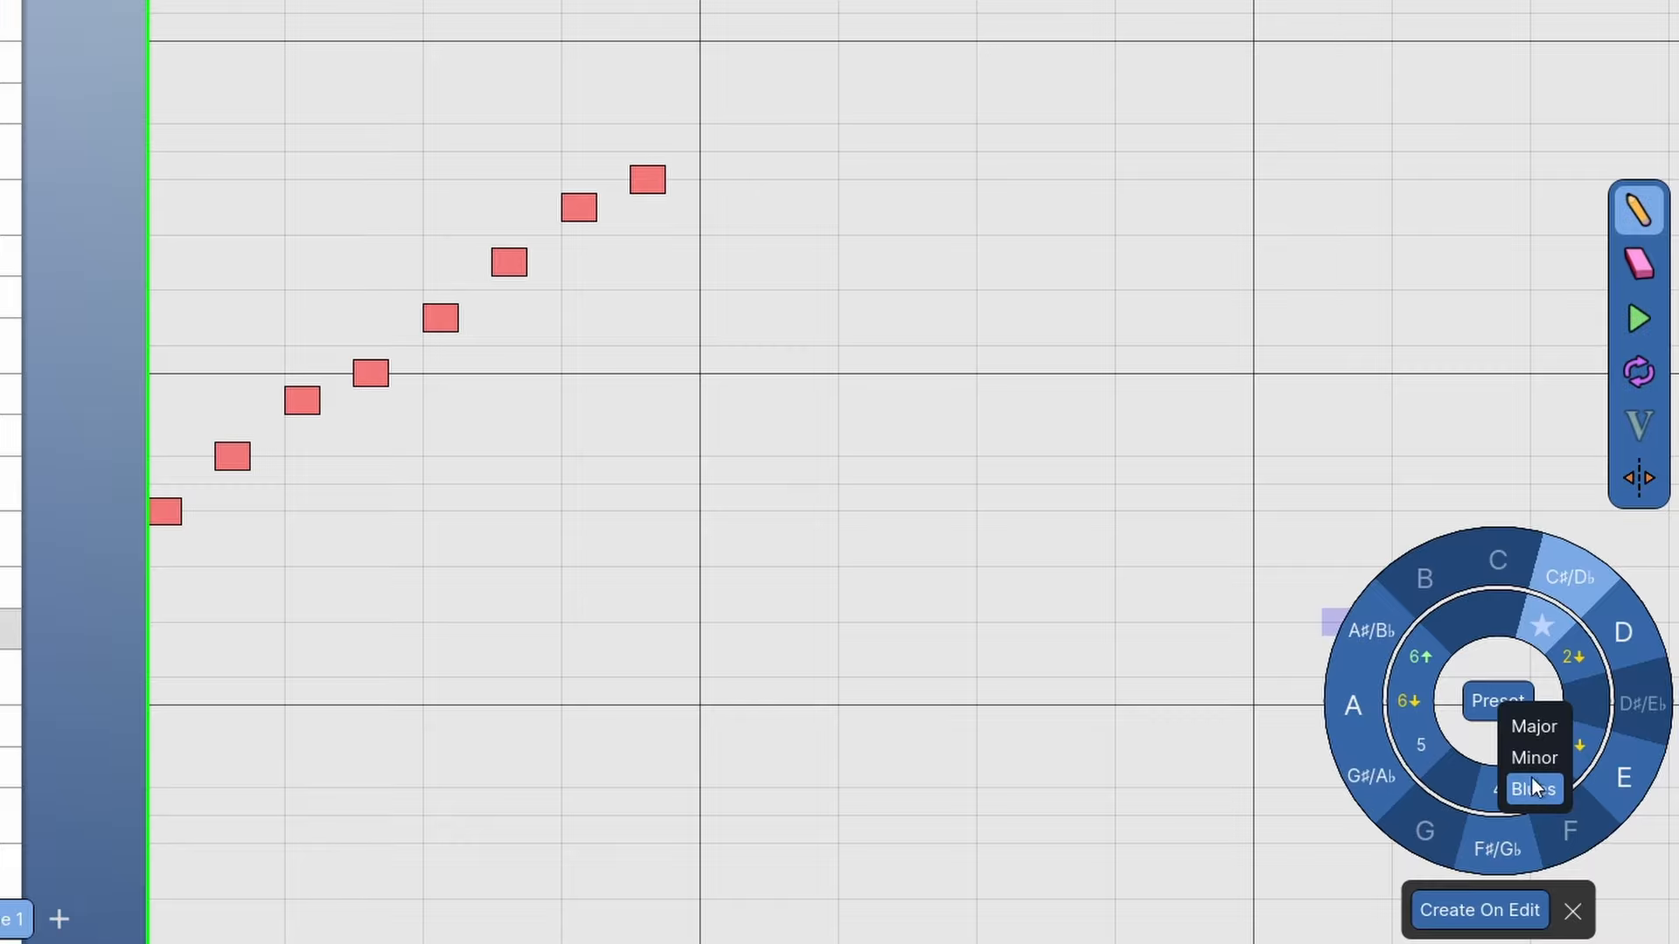
{"action": "left_click", "coordinate": [1537, 731]}
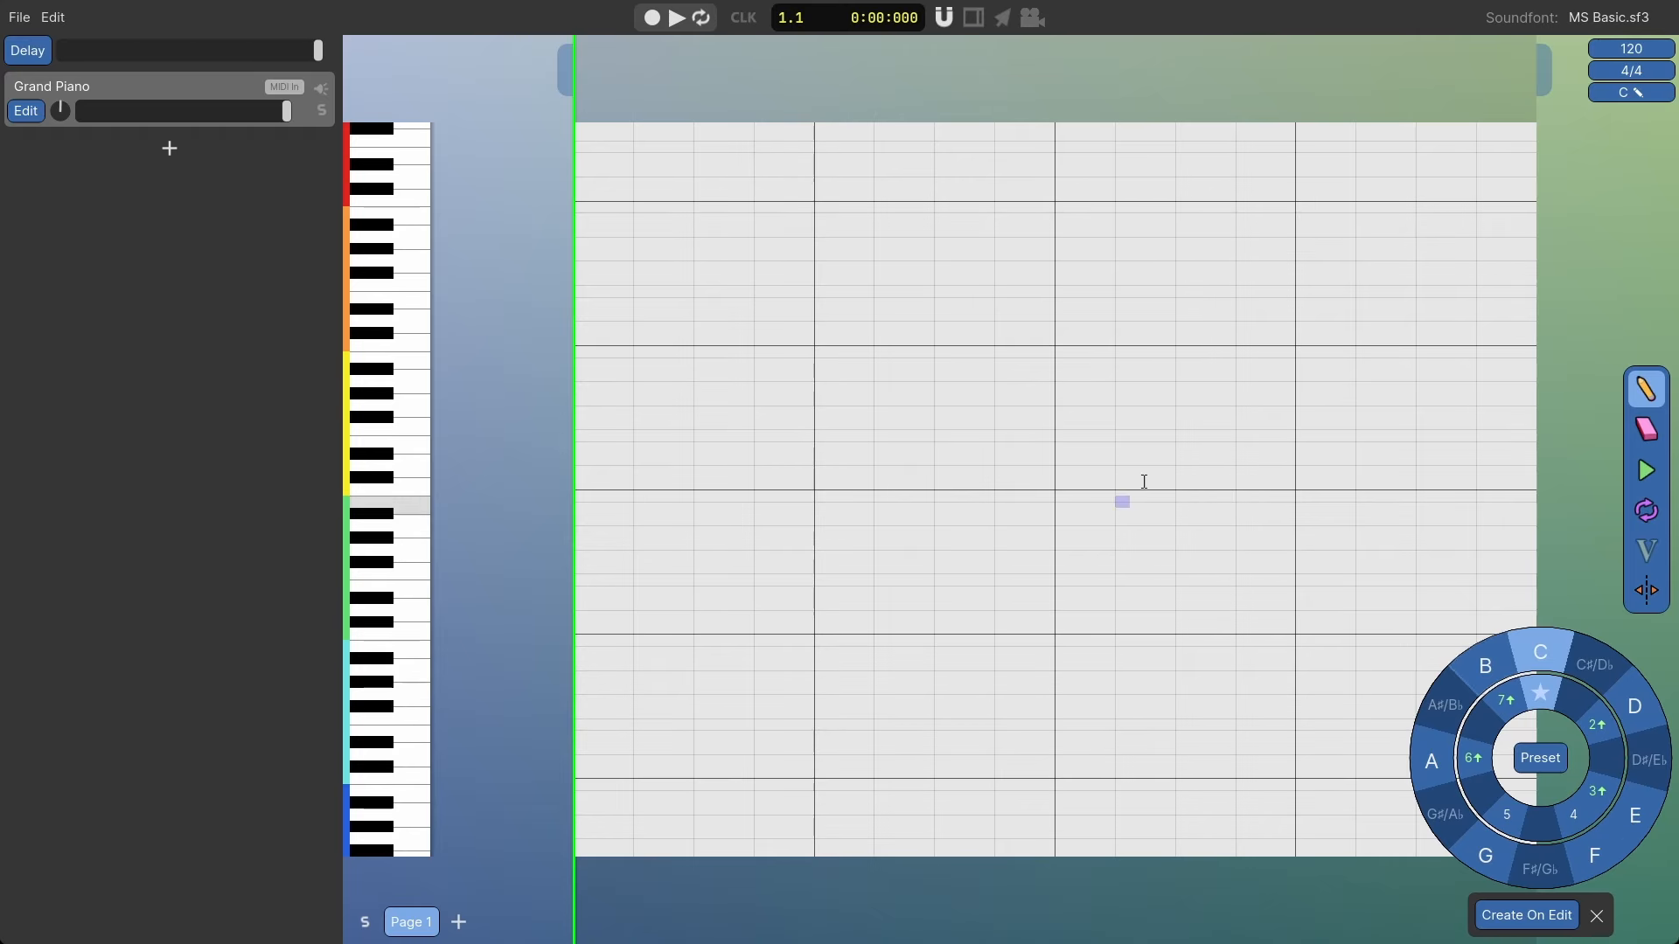
Show the pitch guide track and add a pitch guide change at the start of bar 2.
{"action": "mouse_move", "coordinate": [1642, 96]}
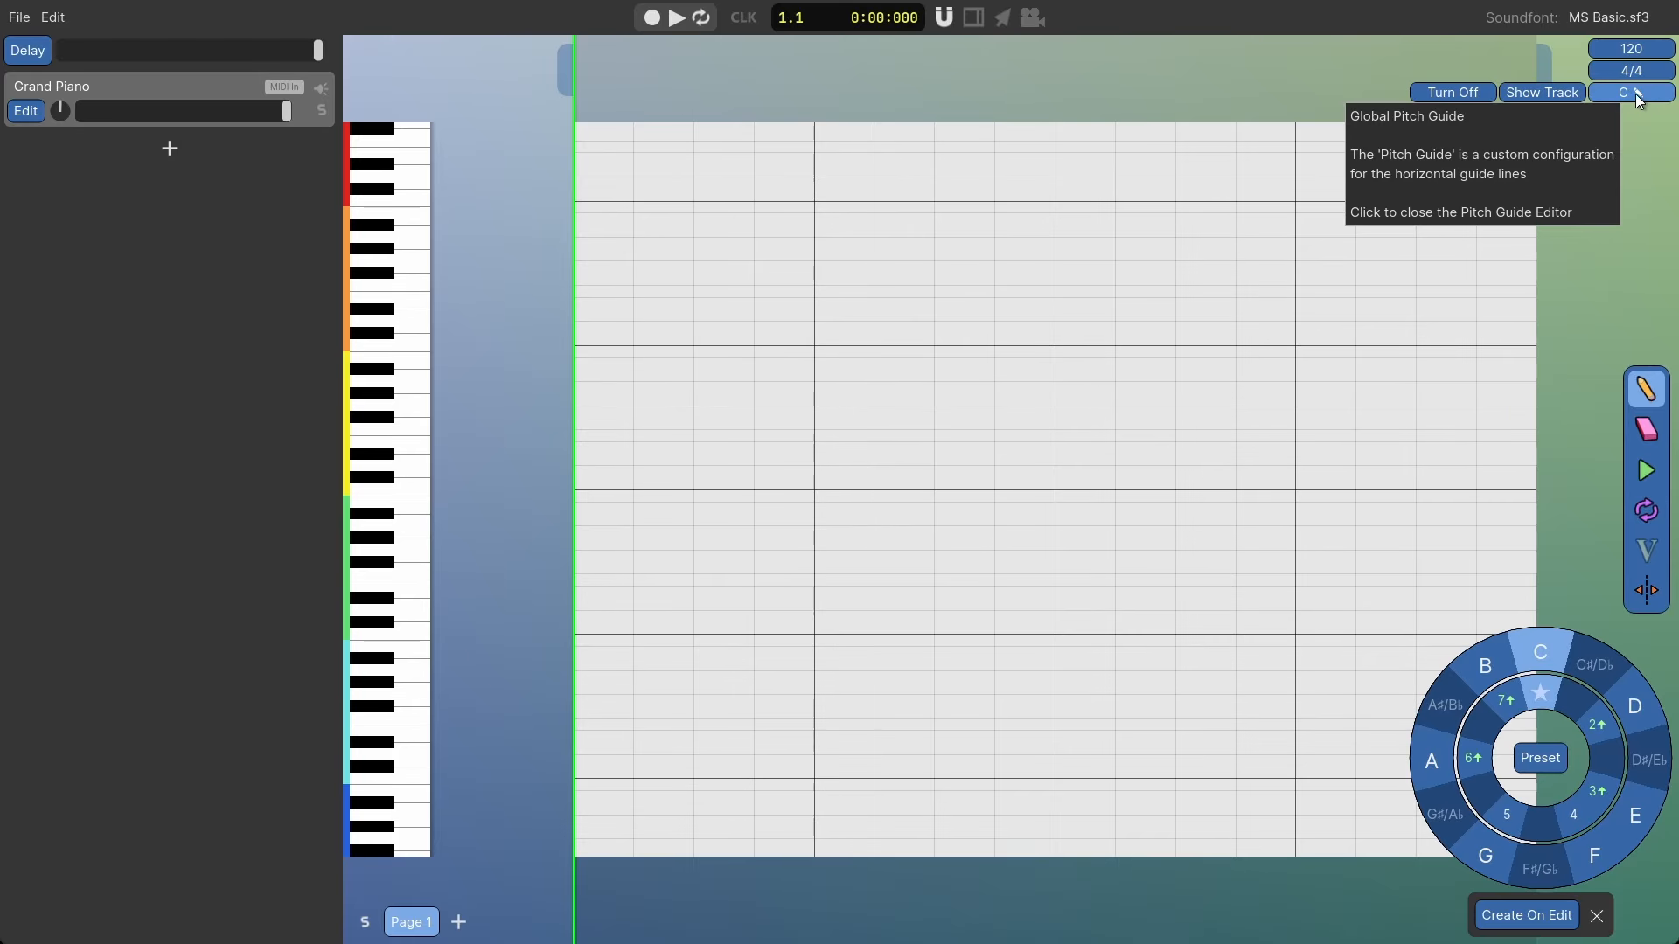
{"action": "left_click", "coordinate": [1555, 93]}
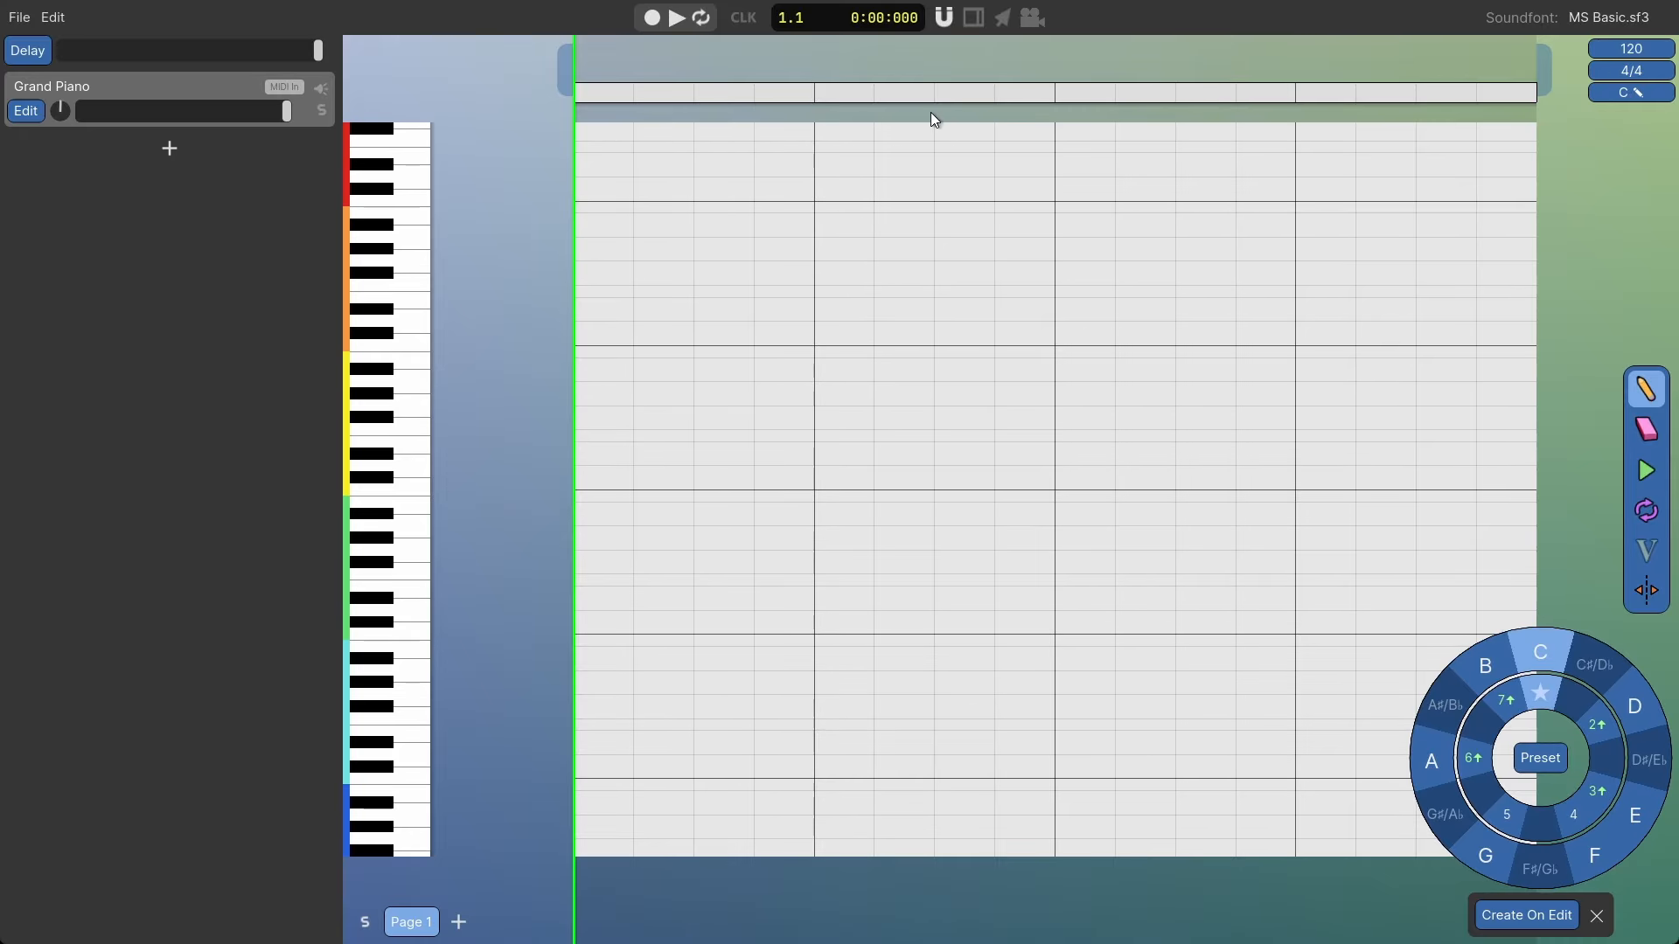
{"action": "left_click", "coordinate": [817, 89]}
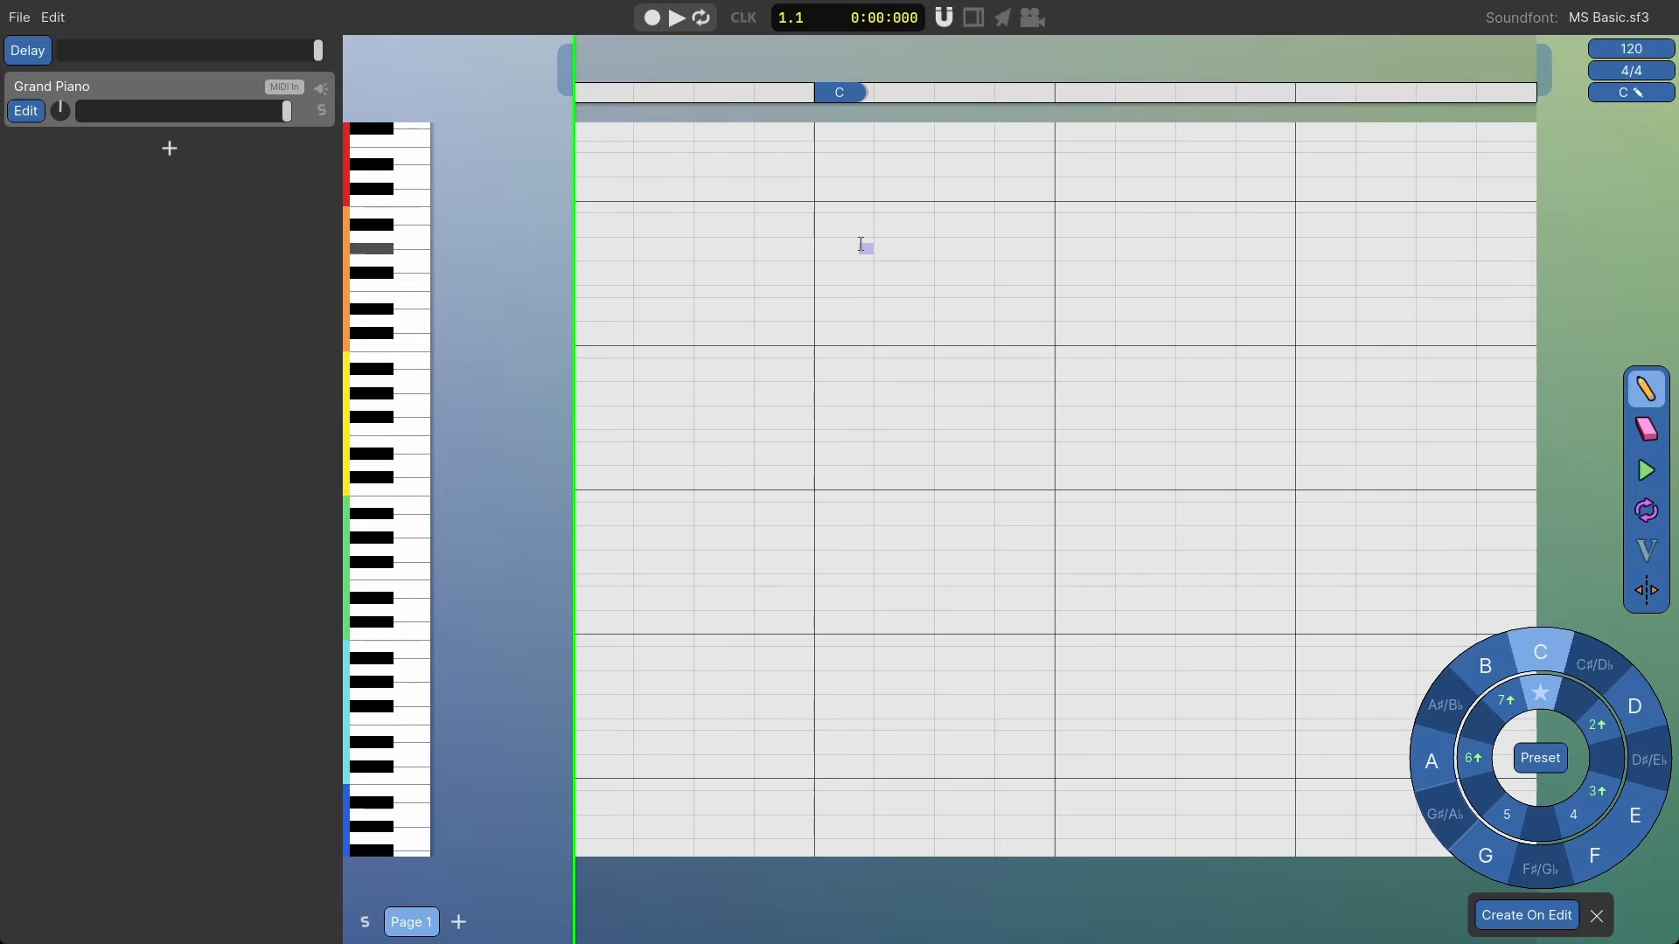
Move the playhead to bar 2, try several root notes for the pitch guide change there and set it to E.
{"action": "left_click_drag", "start_coordinate": [574, 318], "coordinate": [817, 352]}
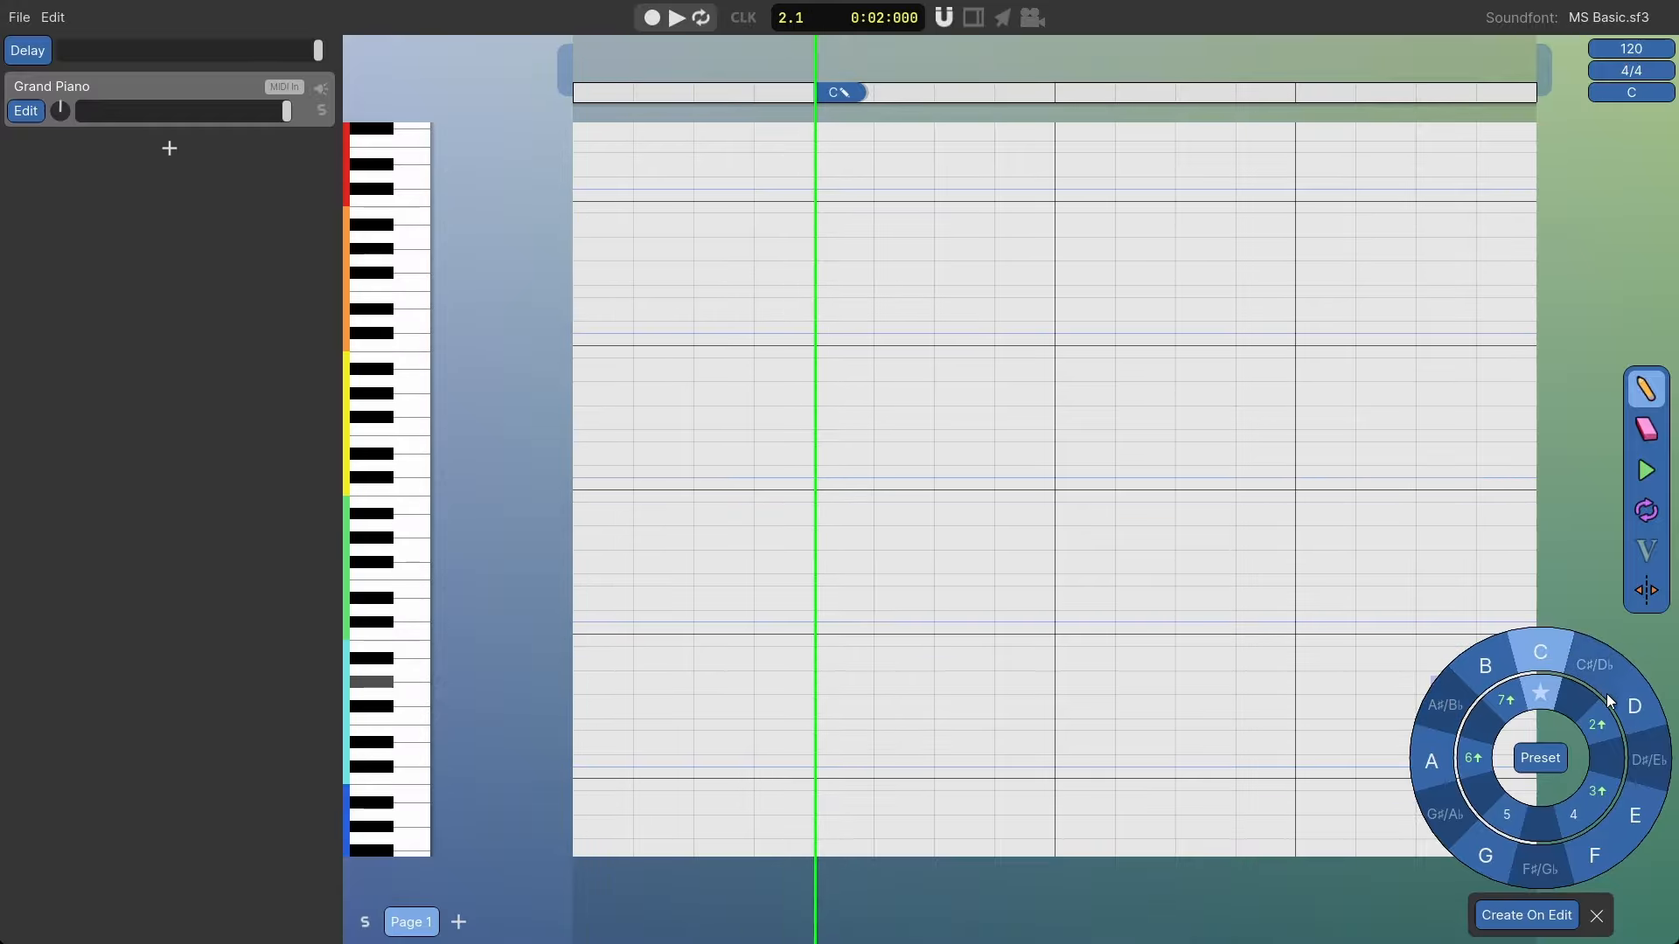
{"action": "left_click", "coordinate": [1629, 713]}
{"action": "left_click", "coordinate": [1631, 813]}
{"action": "left_click", "coordinate": [1594, 854]}
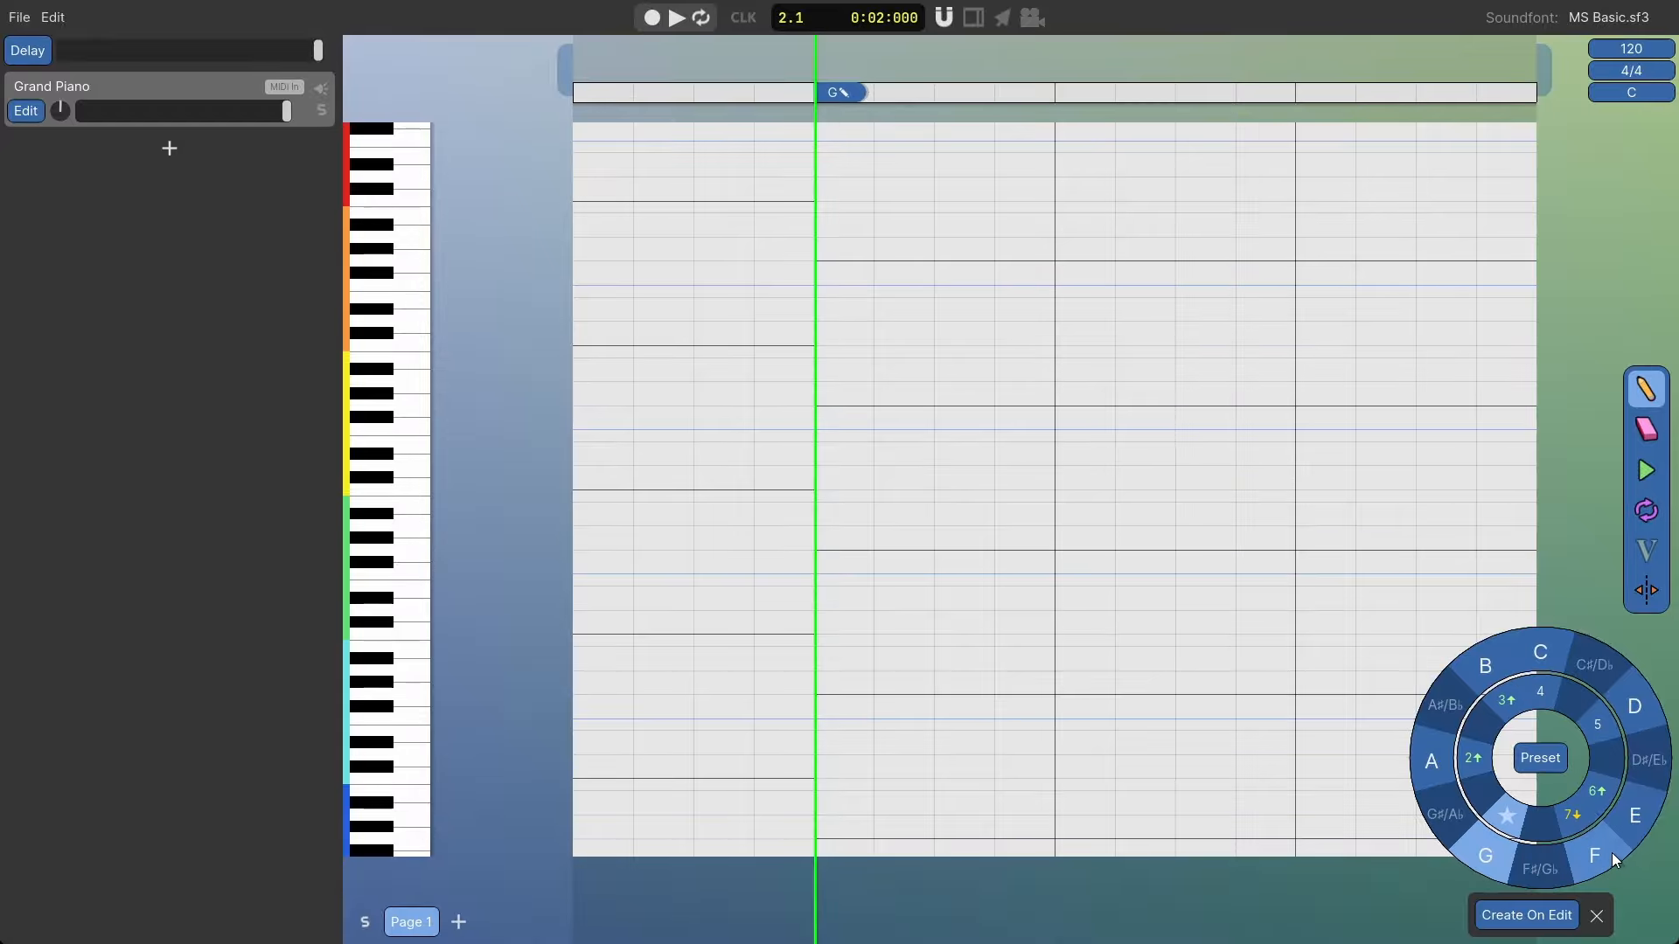
{"action": "left_click", "coordinate": [1624, 833]}
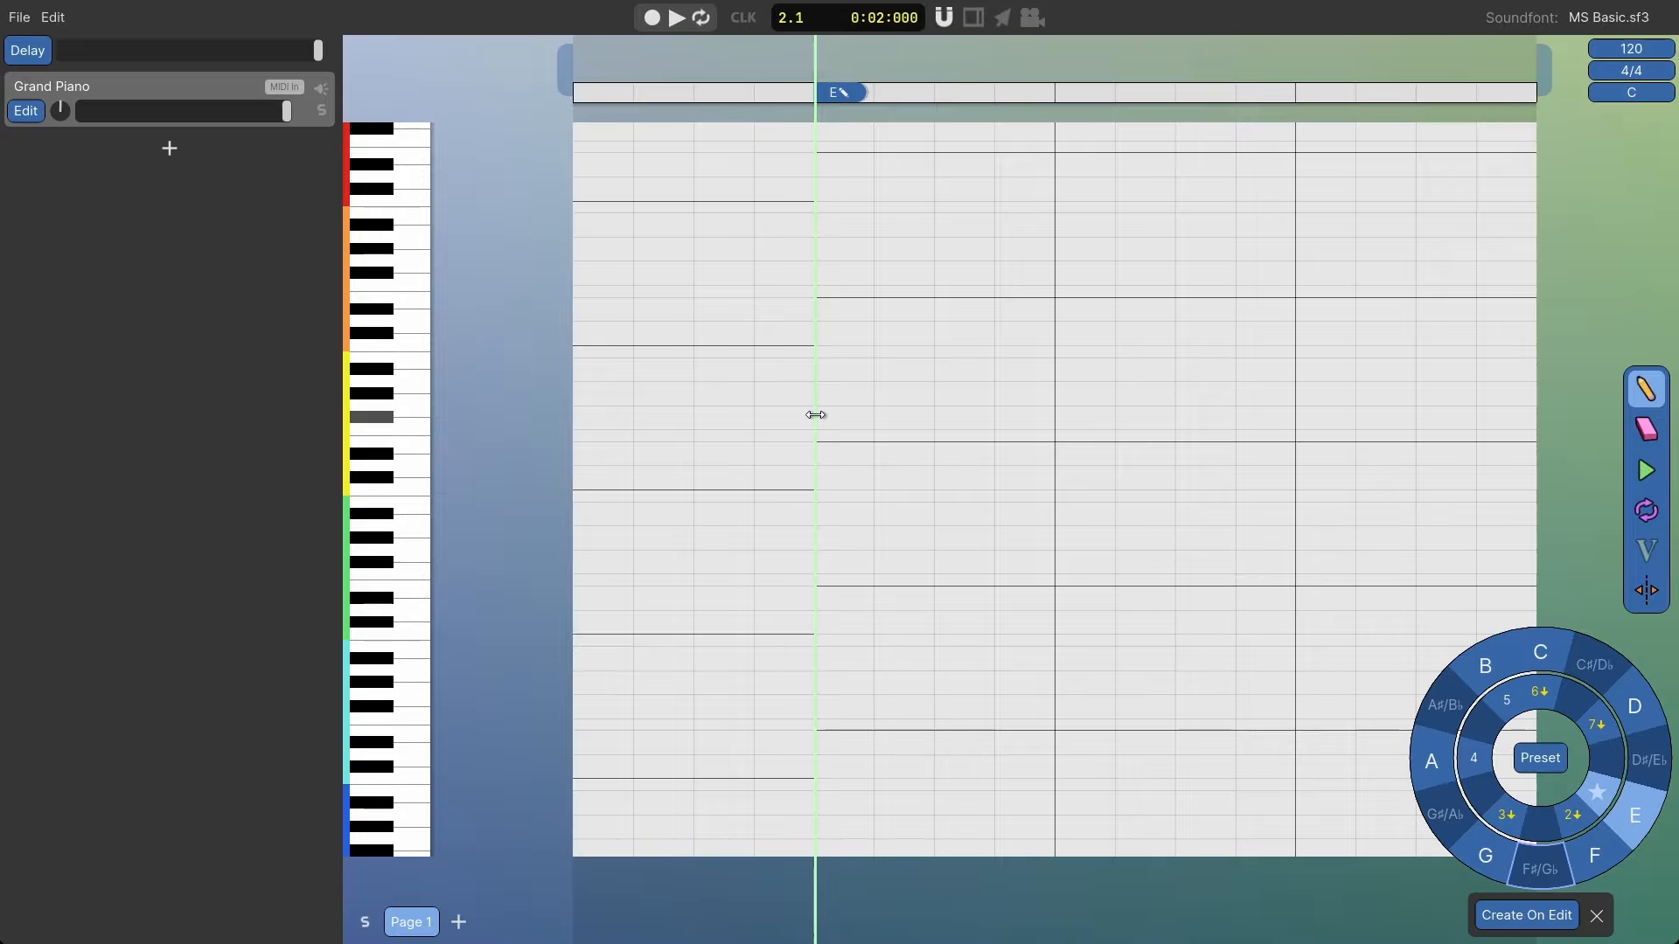
Move the playhead back to bar 1 and over to bar 3 to compare the pitch guide before and after the change.
{"action": "left_click_drag", "start_coordinate": [816, 414], "coordinate": [551, 443]}
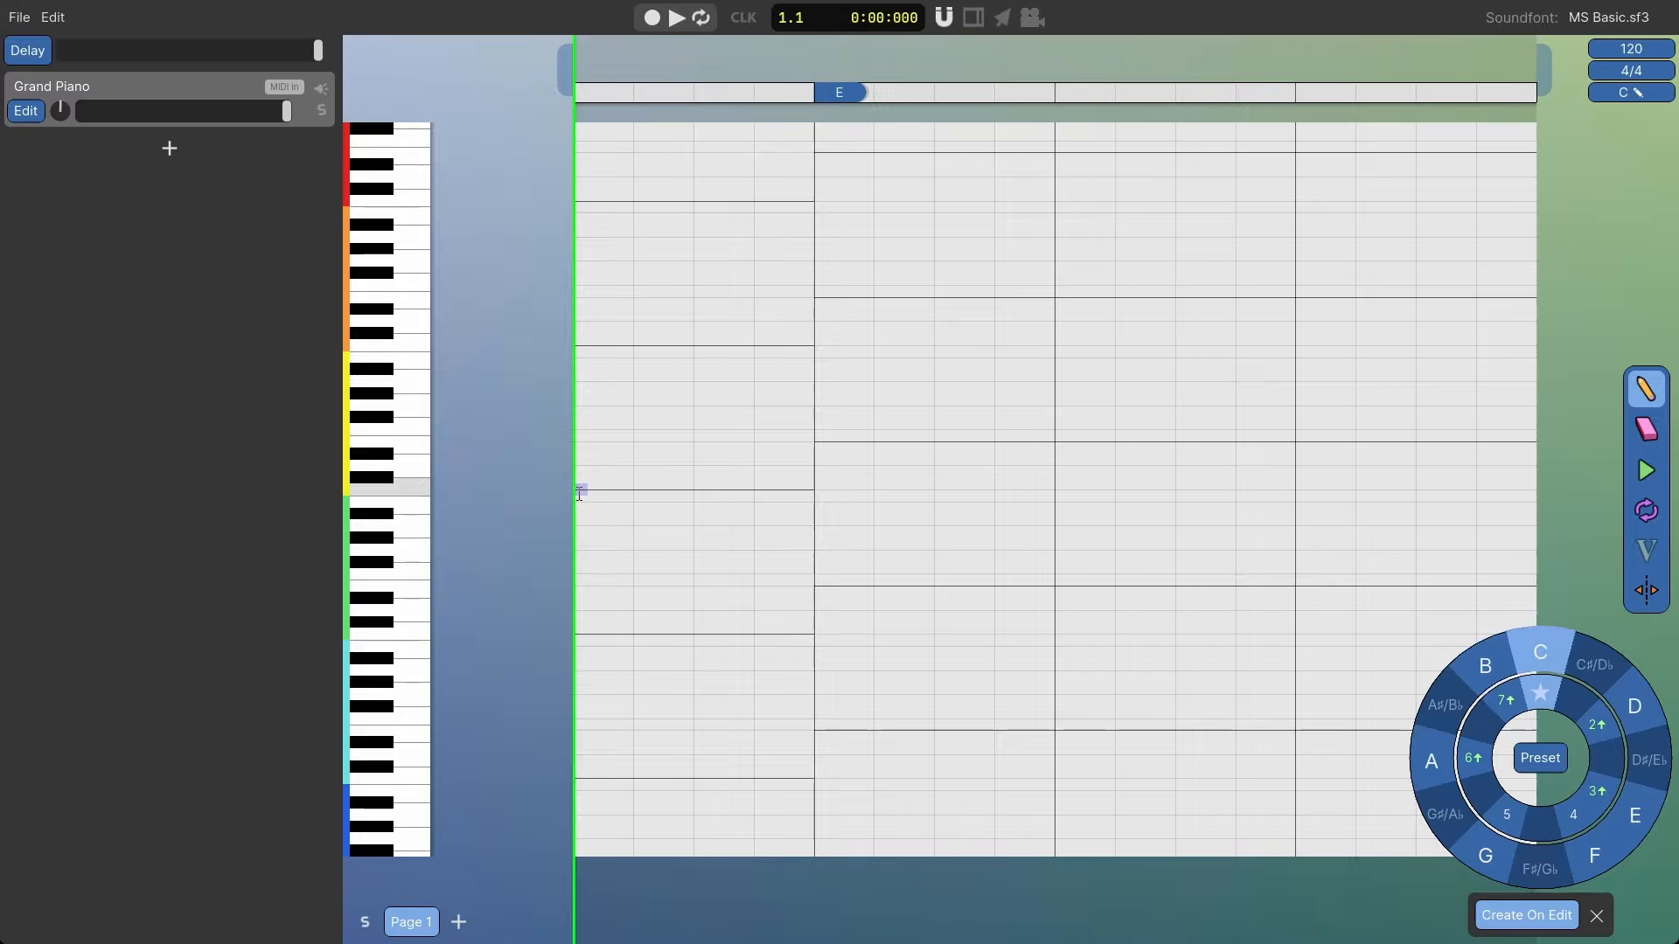
{"action": "mouse_move", "coordinate": [574, 492]}
{"action": "left_mouse_down"}
{"action": "mouse_move", "coordinate": [1064, 521]}
{"action": "mouse_move", "coordinate": [1076, 536]}
{"action": "left_mouse_up"}
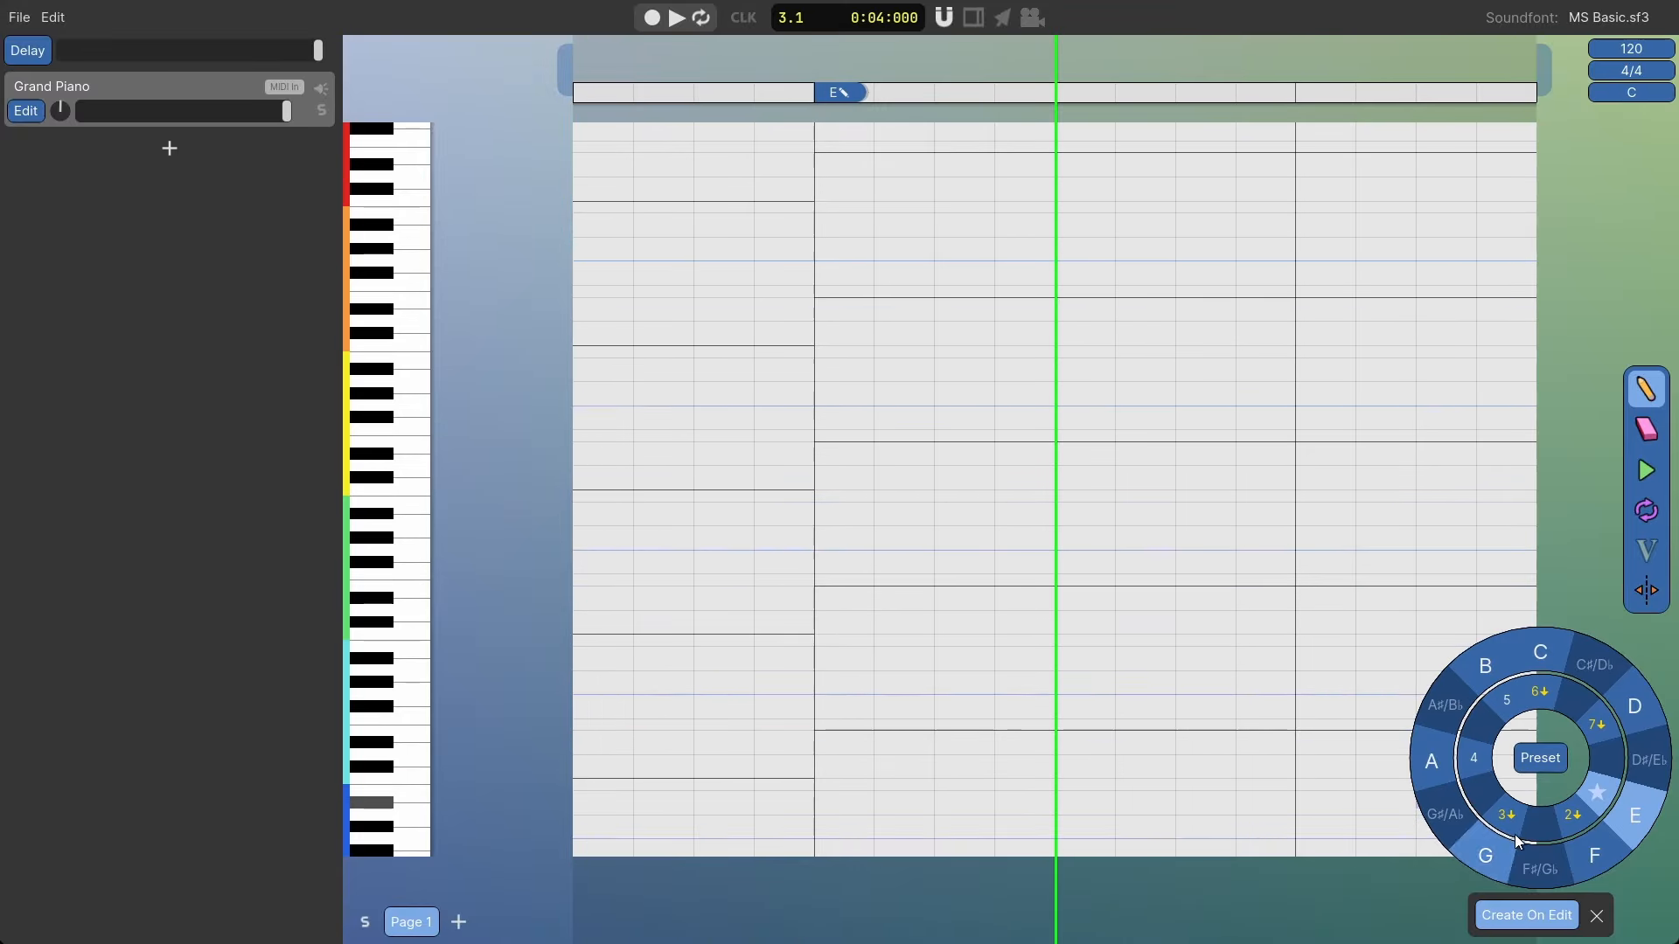
{"action": "left_click", "coordinate": [1443, 757]}
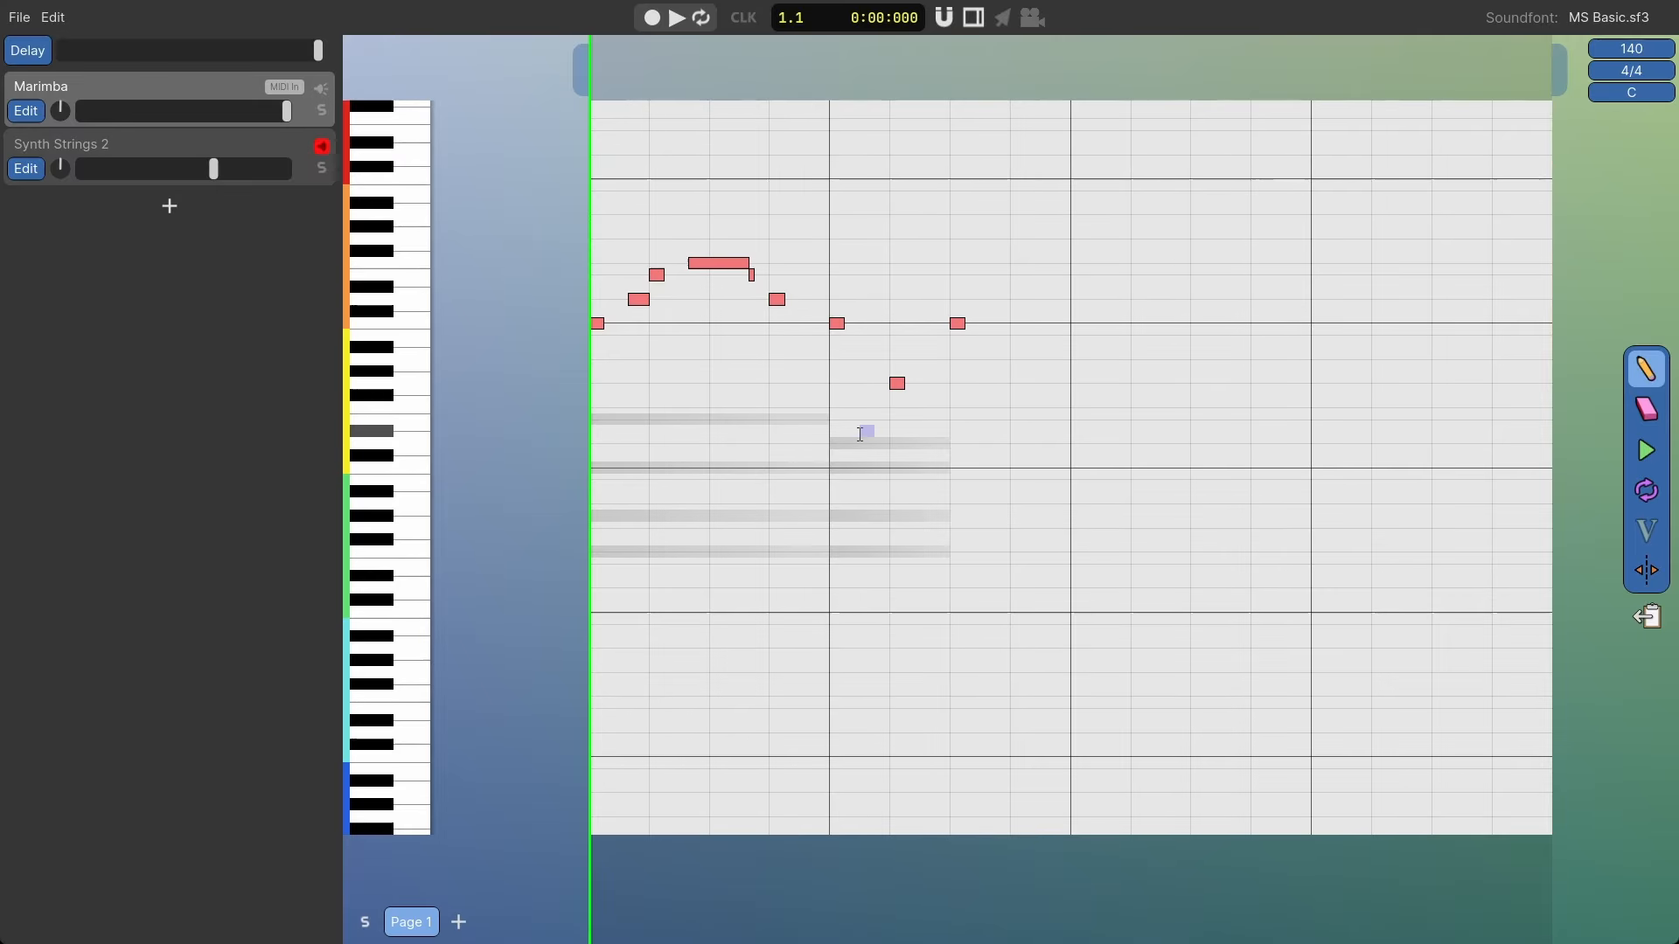
Play the Marimba melody alone and together with the Synth Strings 2 chords.
{"action": "left_click", "coordinate": [679, 19]}
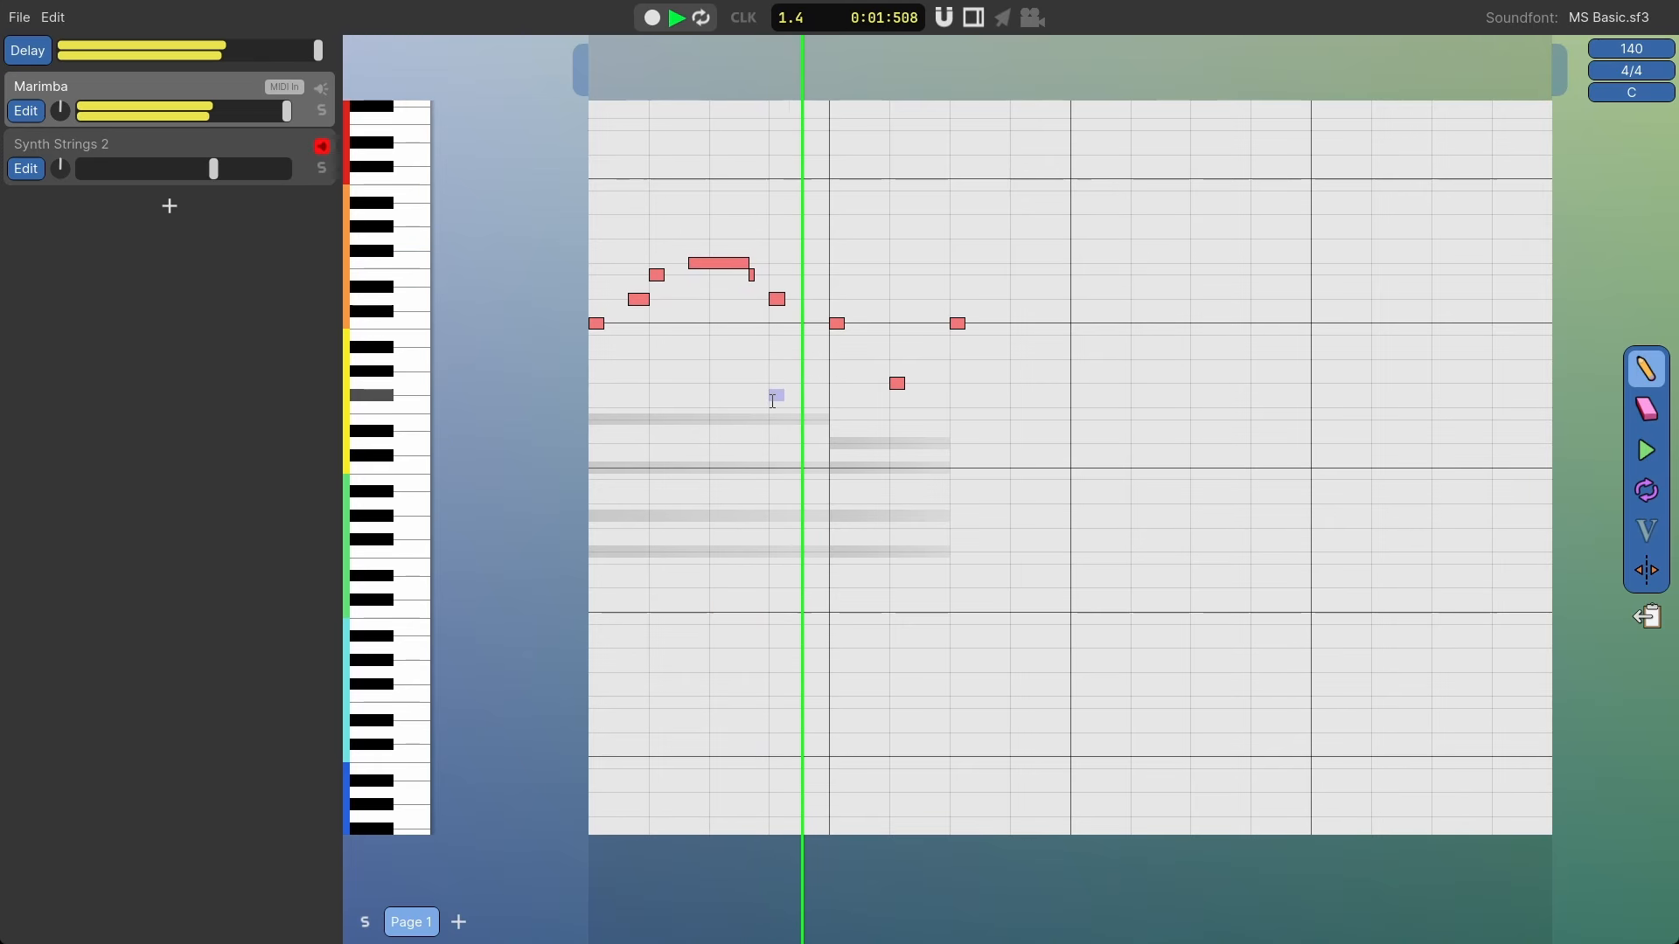
{"action": "left_click", "coordinate": [678, 21]}
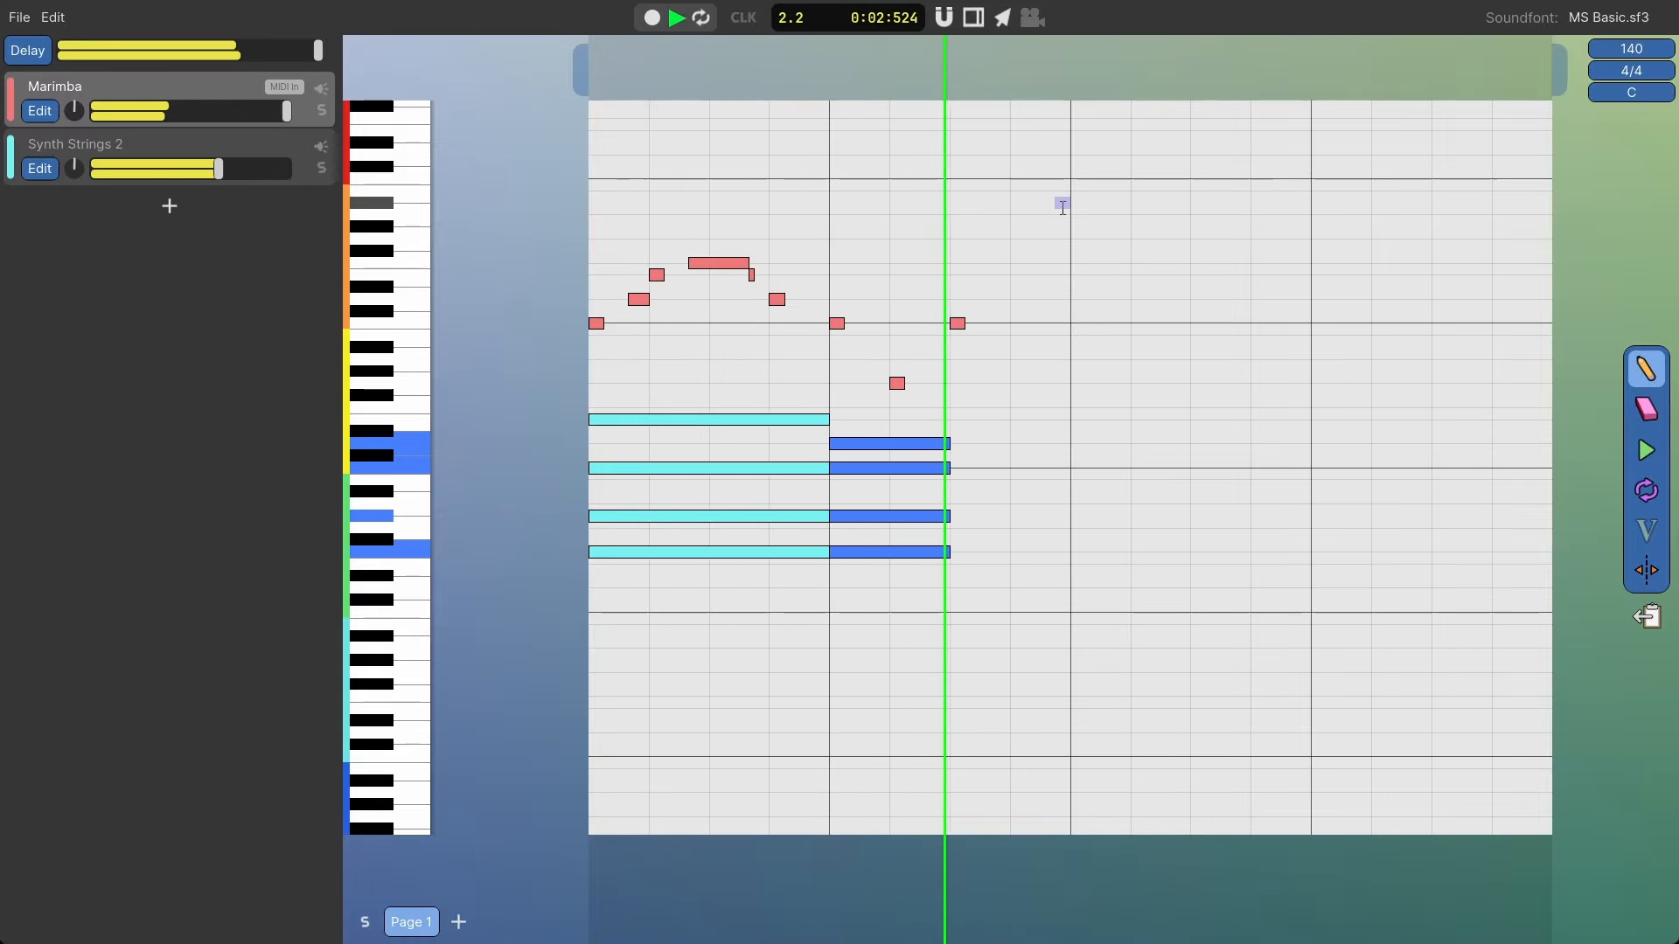
{"action": "left_click", "coordinate": [676, 17]}
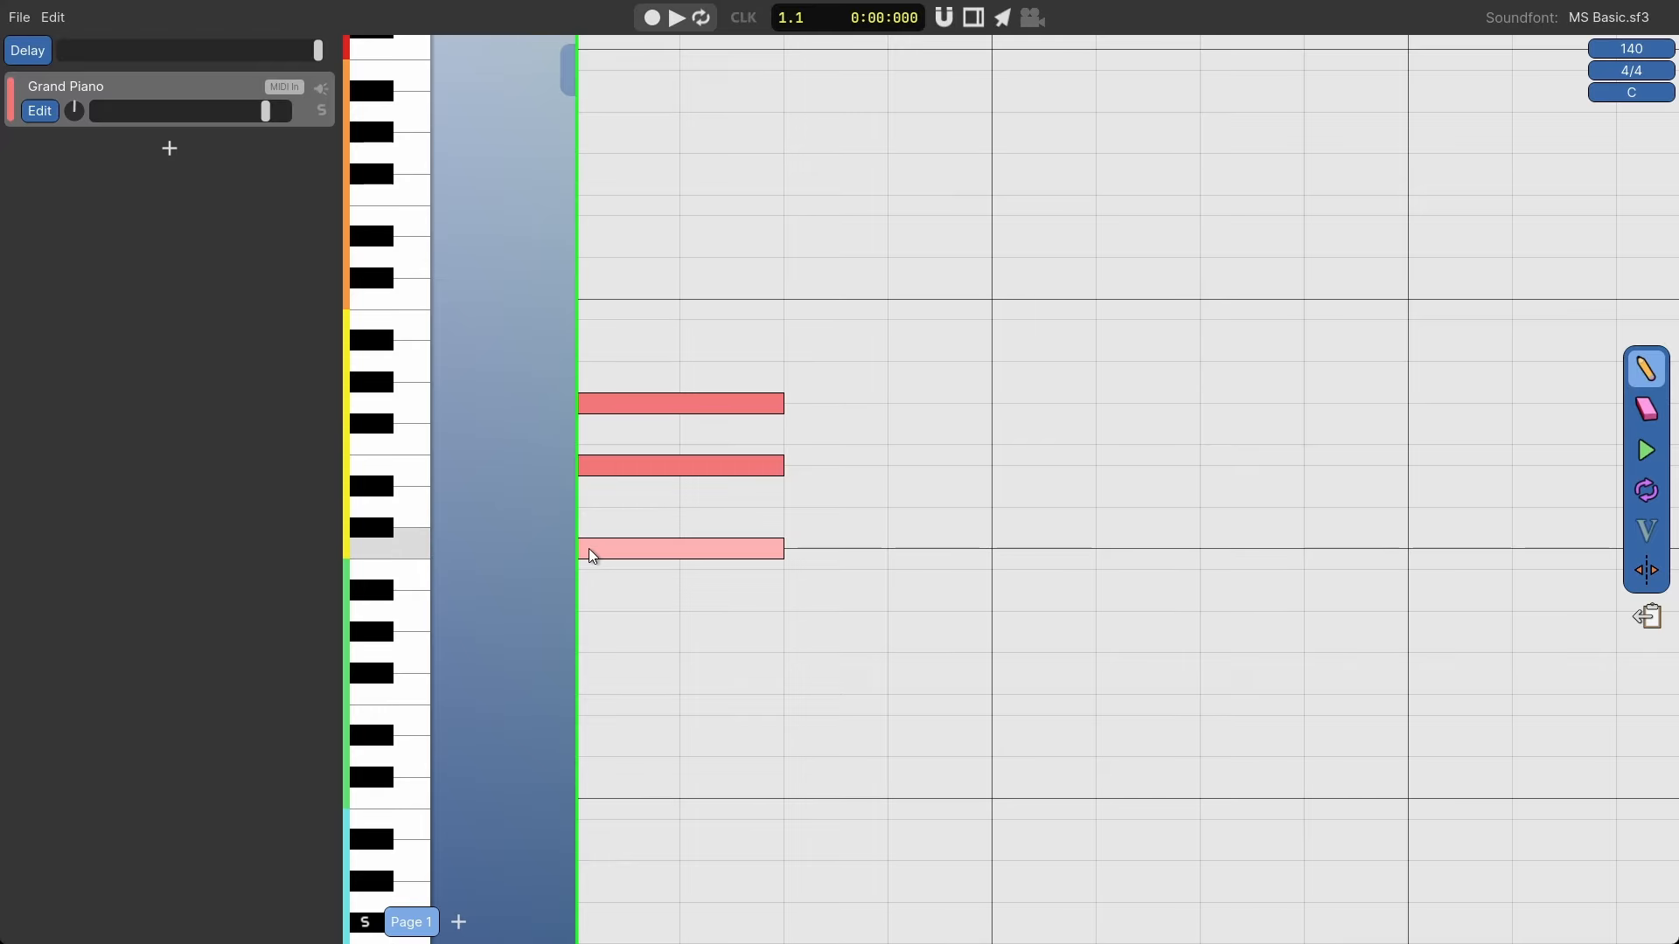
Play the Grand Piano's C major chord and audition its C, E and G notes one by one.
{"action": "left_click", "coordinate": [679, 23]}
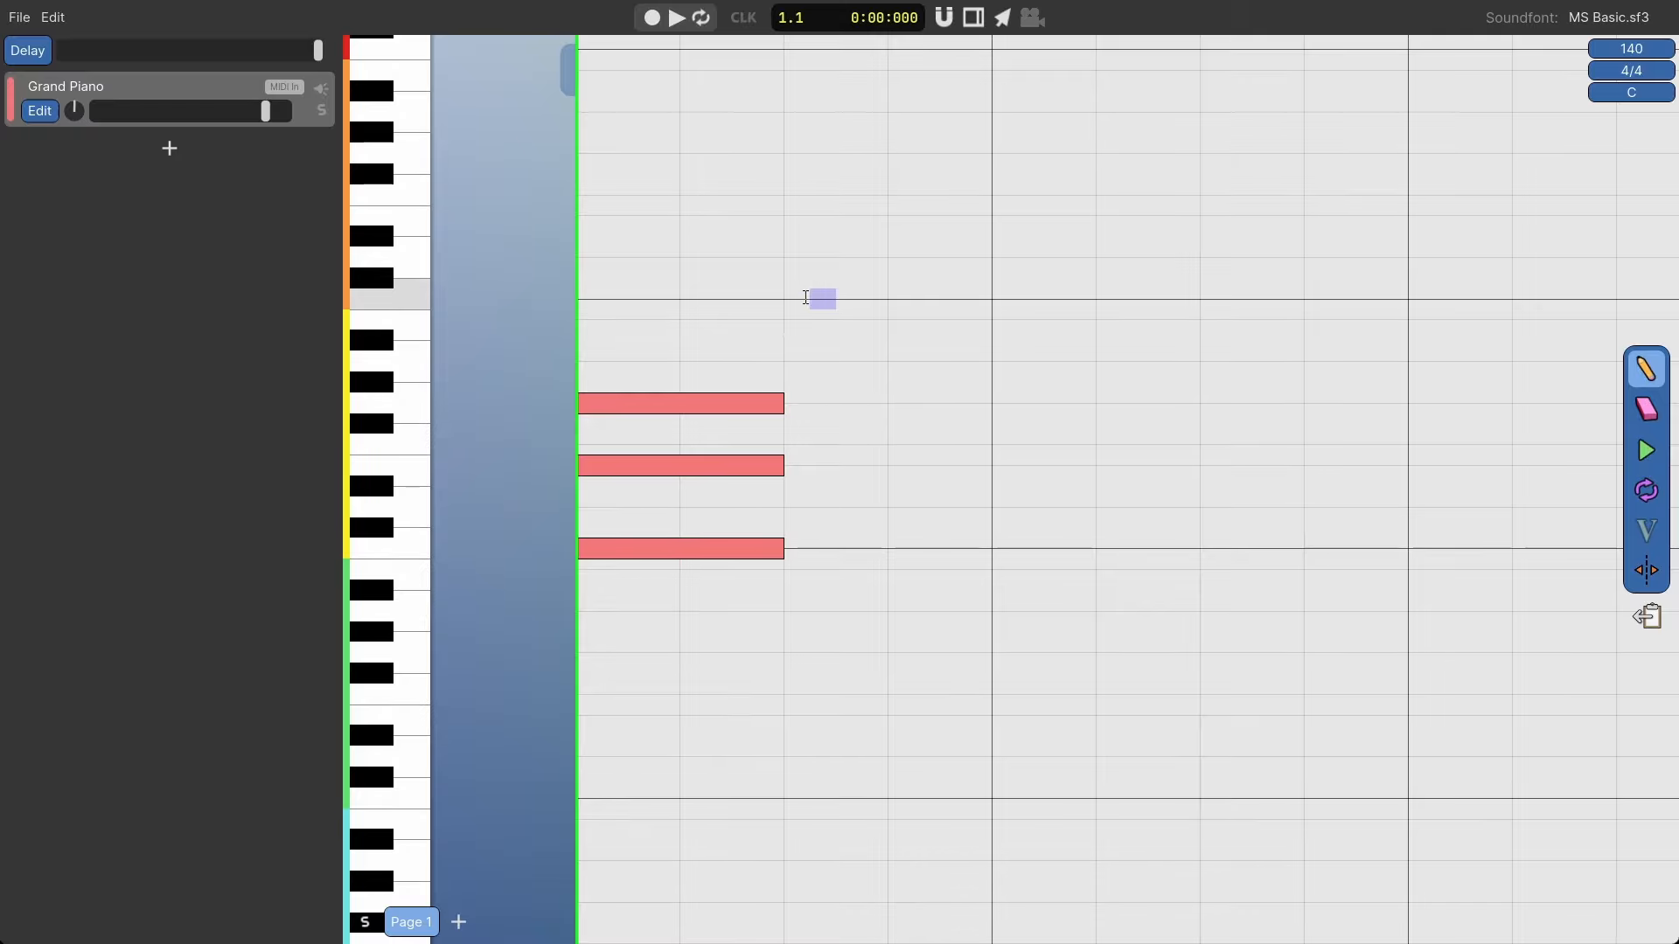
{"action": "left_click", "coordinate": [742, 552]}
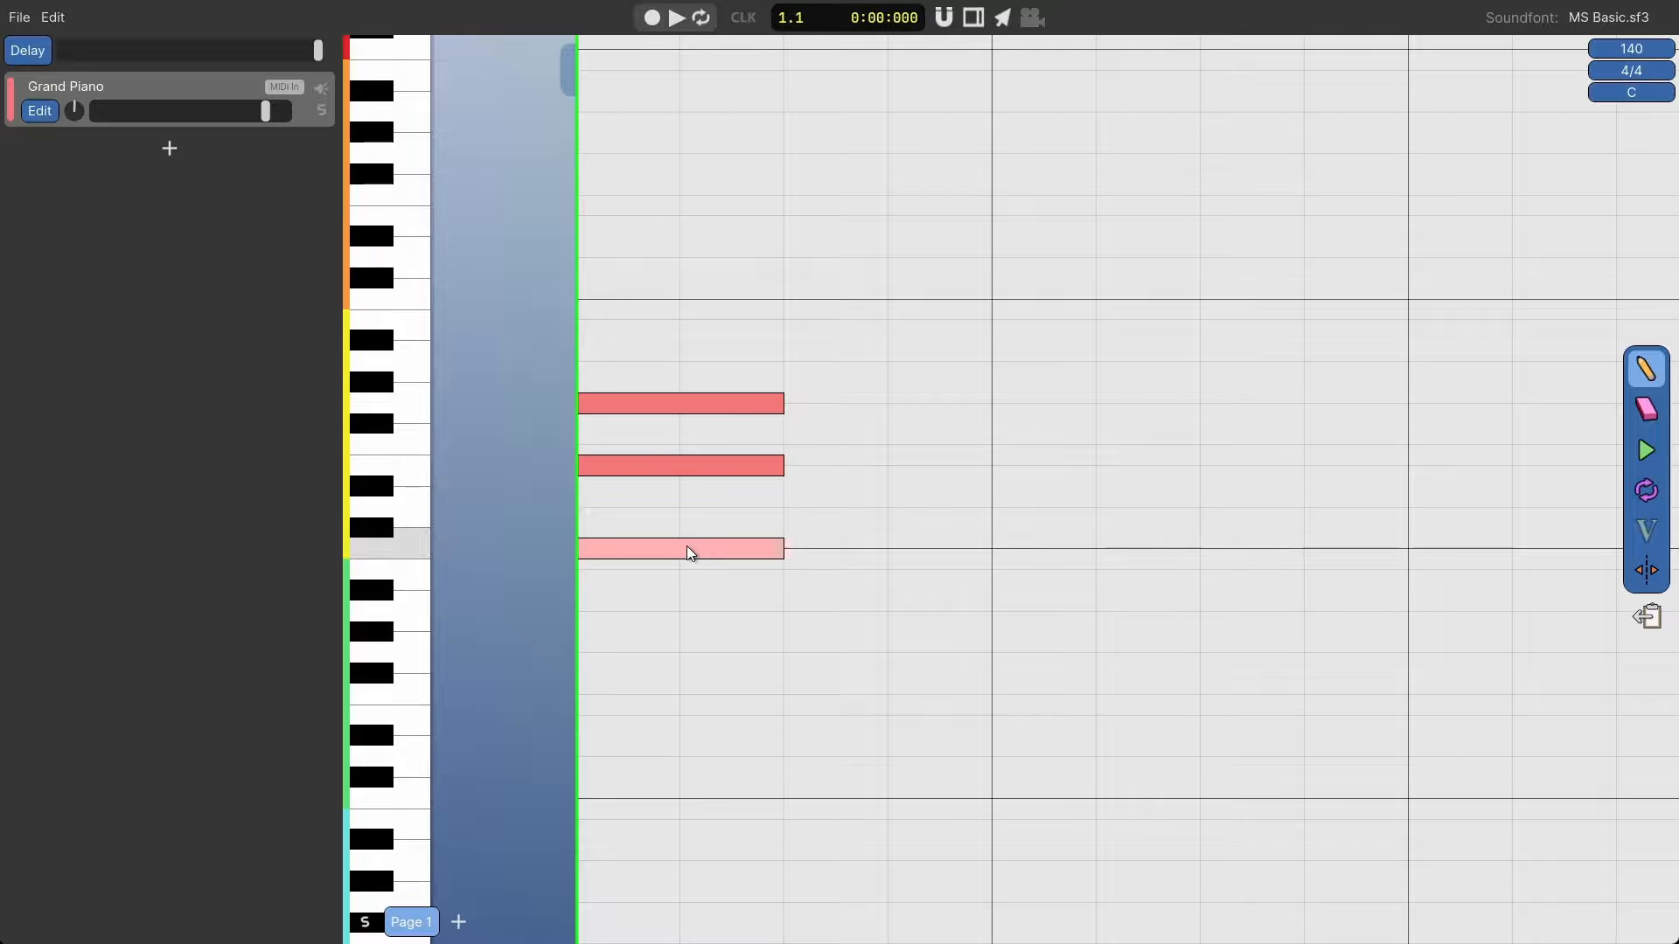
{"action": "left_click", "coordinate": [697, 470]}
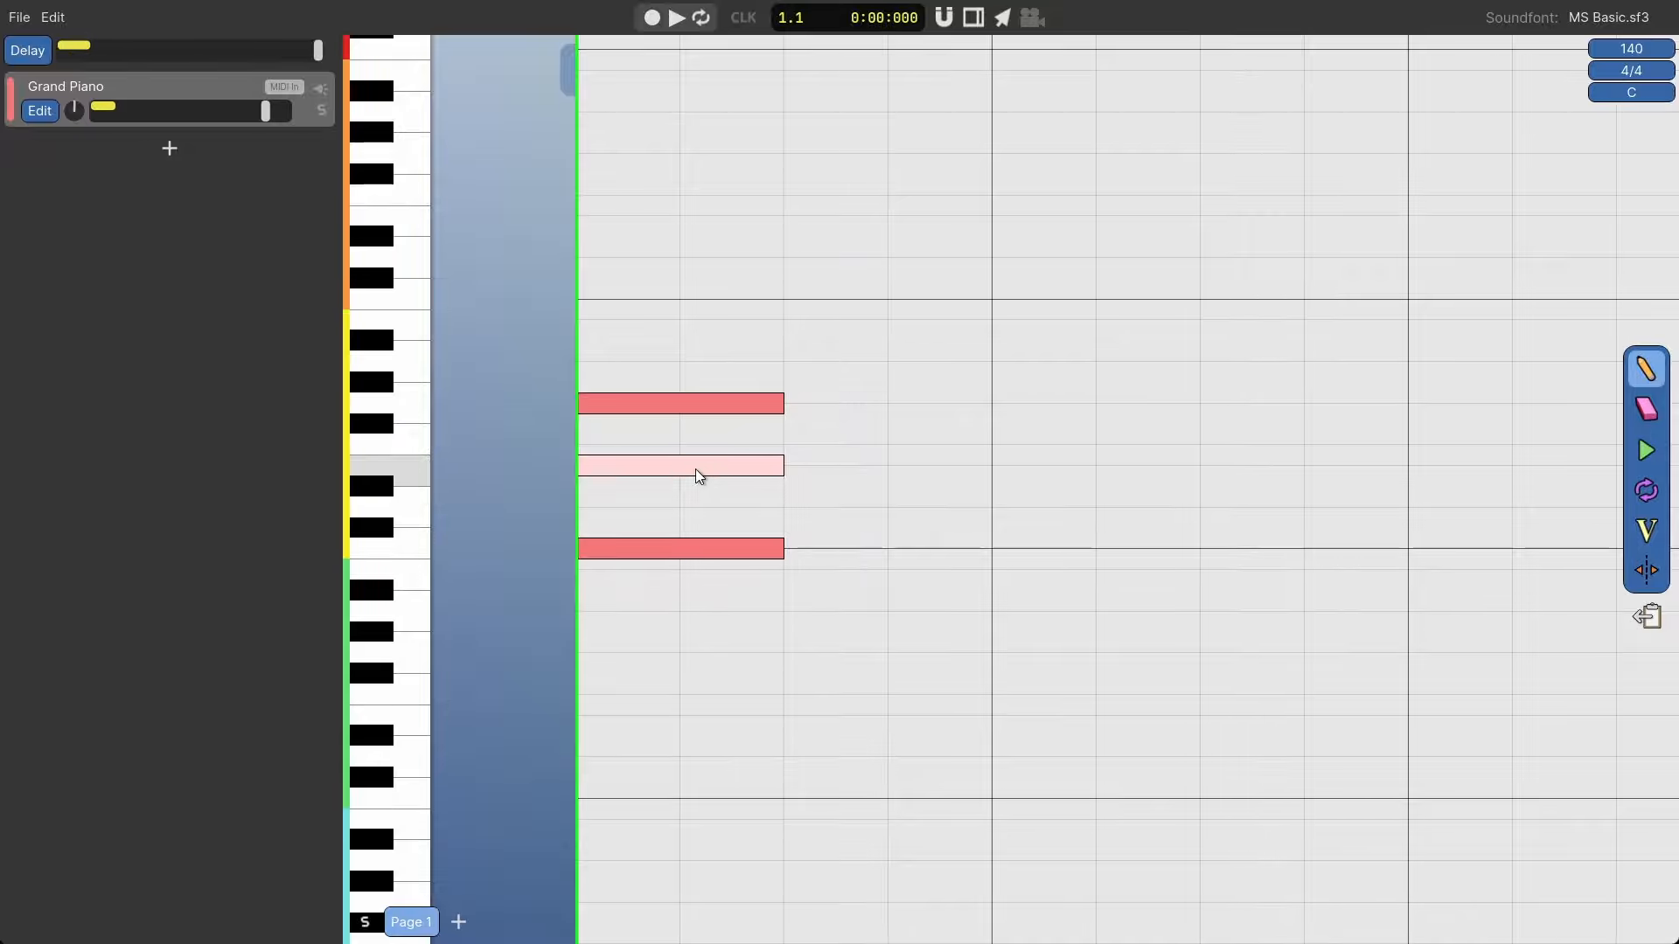
{"action": "left_click", "coordinate": [719, 406]}
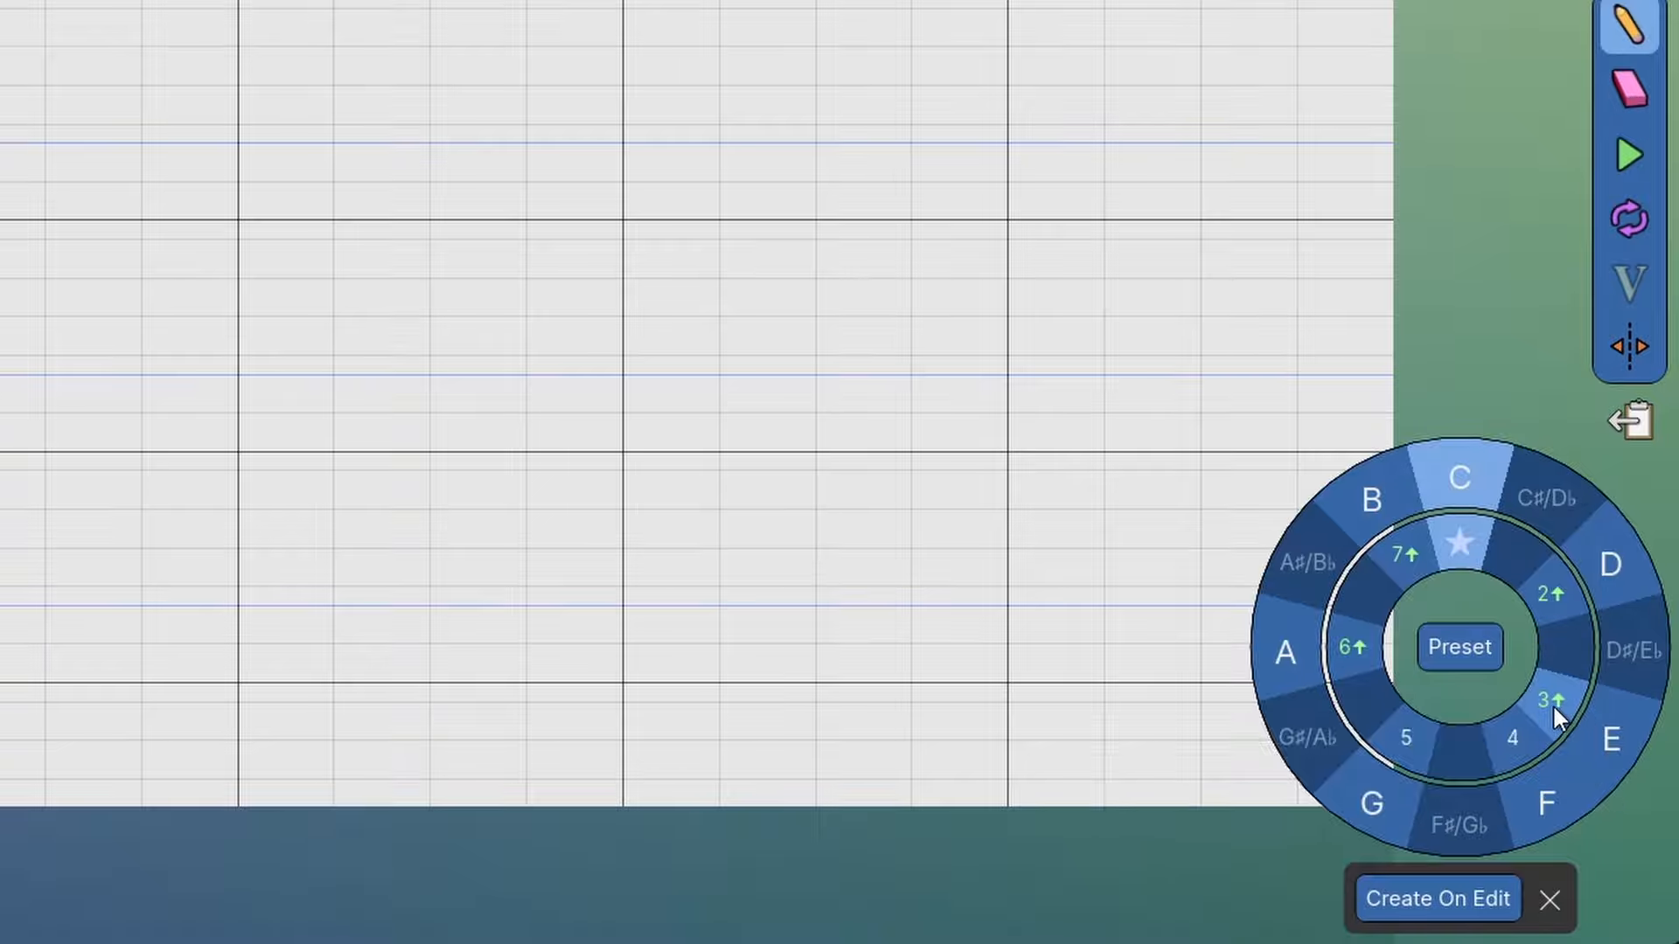
Replace the major third (E) with the minor third (D♯/E♭) in the pitch guide's C scale.
{"action": "left_click", "coordinate": [1551, 677]}
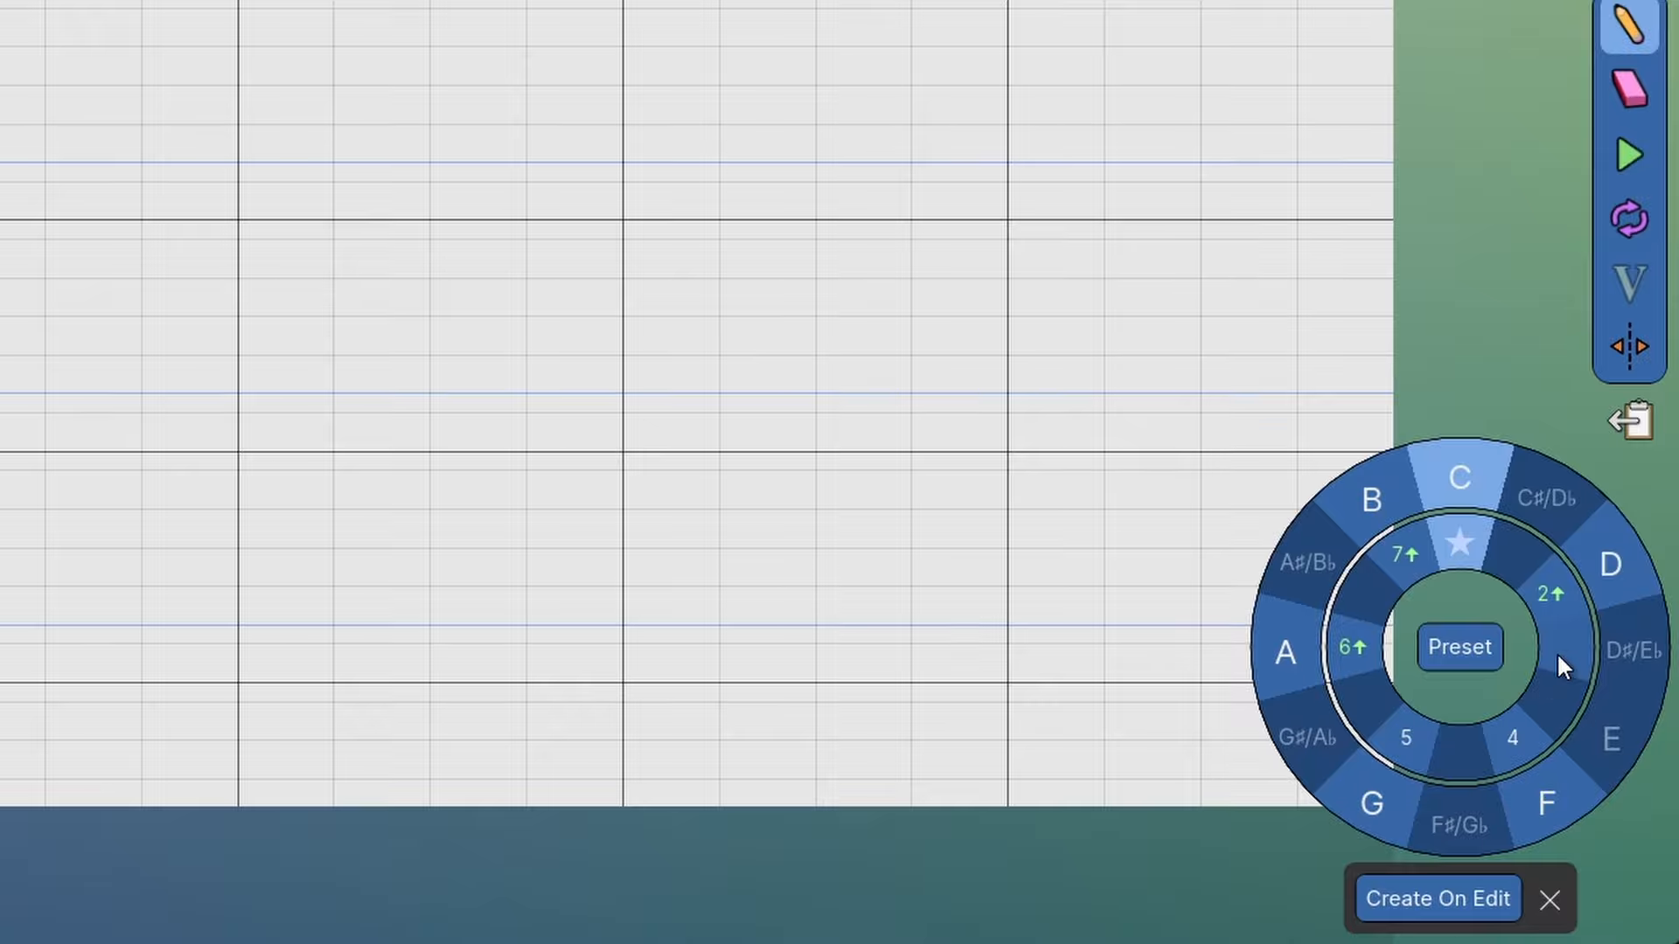
{"action": "left_click", "coordinate": [1558, 664]}
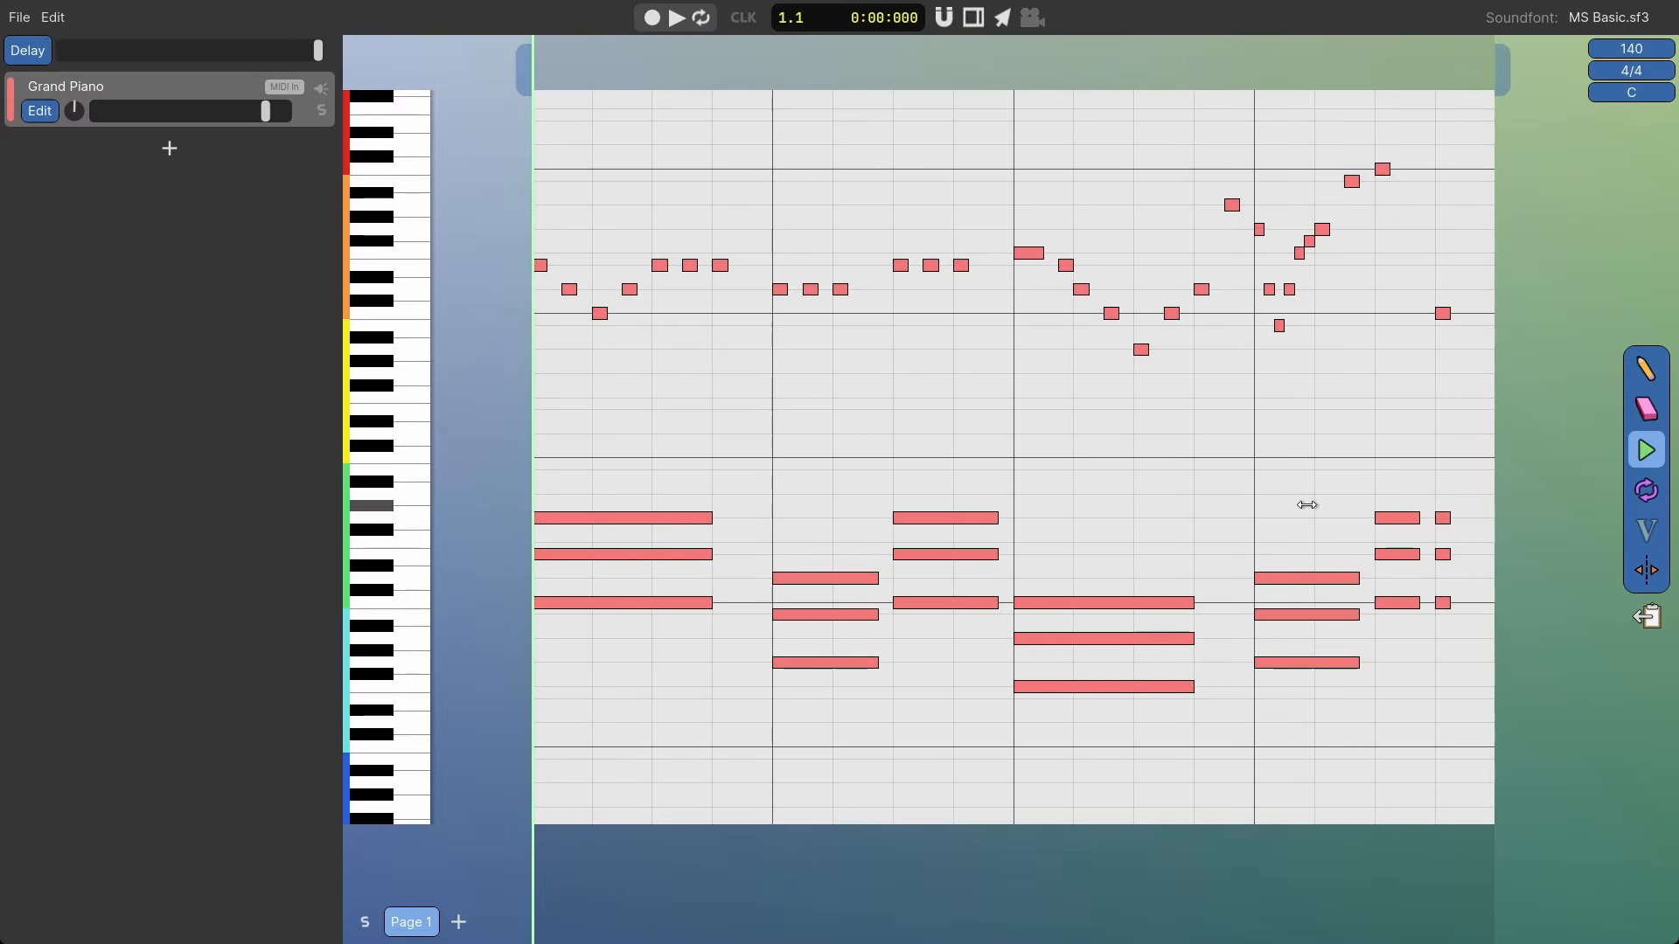
Play the piano piece and change the pitch guide's root to G from the start of bar 2.
{"action": "left_click", "coordinate": [675, 18]}
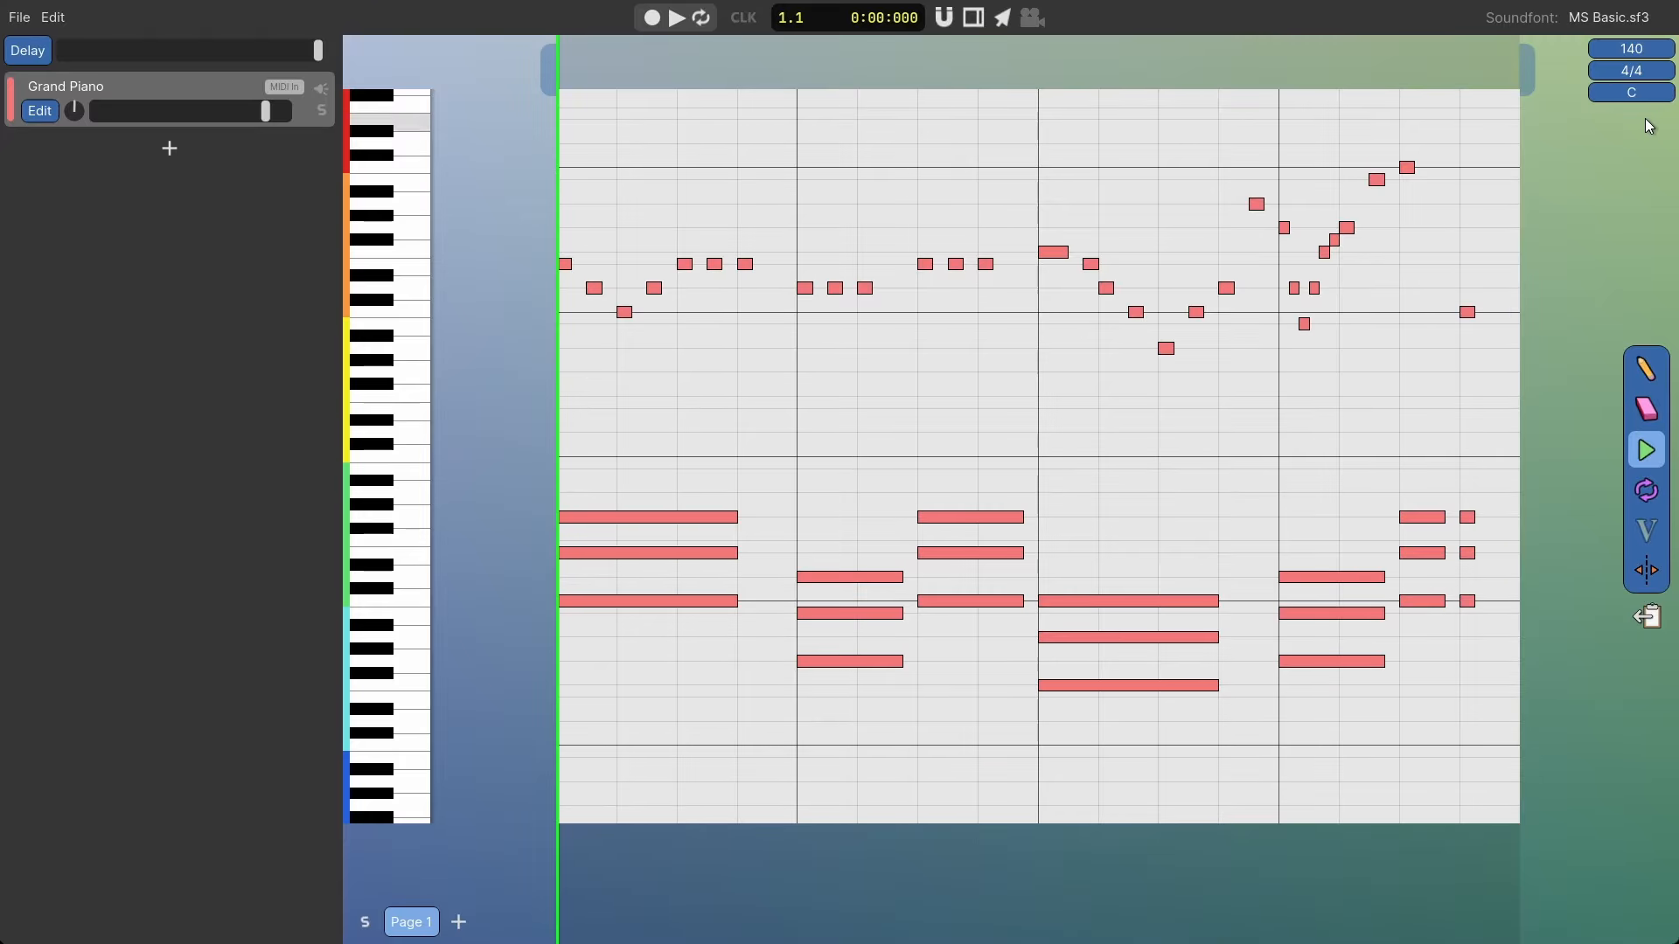
{"action": "left_click", "coordinate": [1651, 92]}
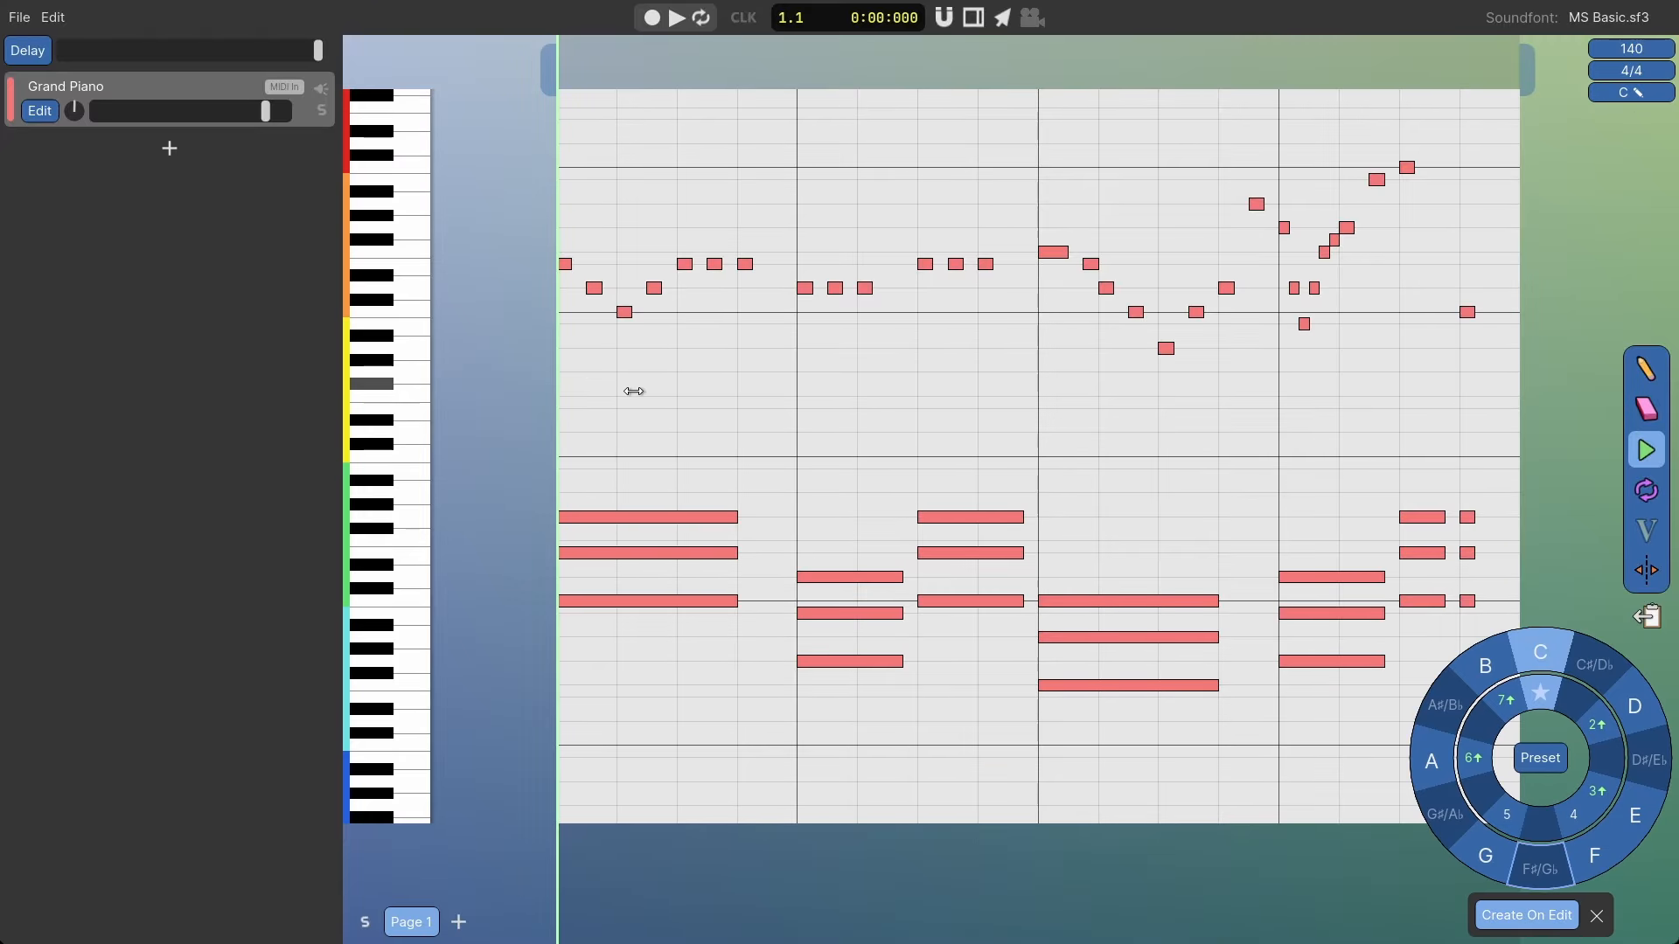
{"action": "left_click", "coordinate": [594, 399]}
{"action": "left_click_drag", "start_coordinate": [594, 398], "coordinate": [799, 435]}
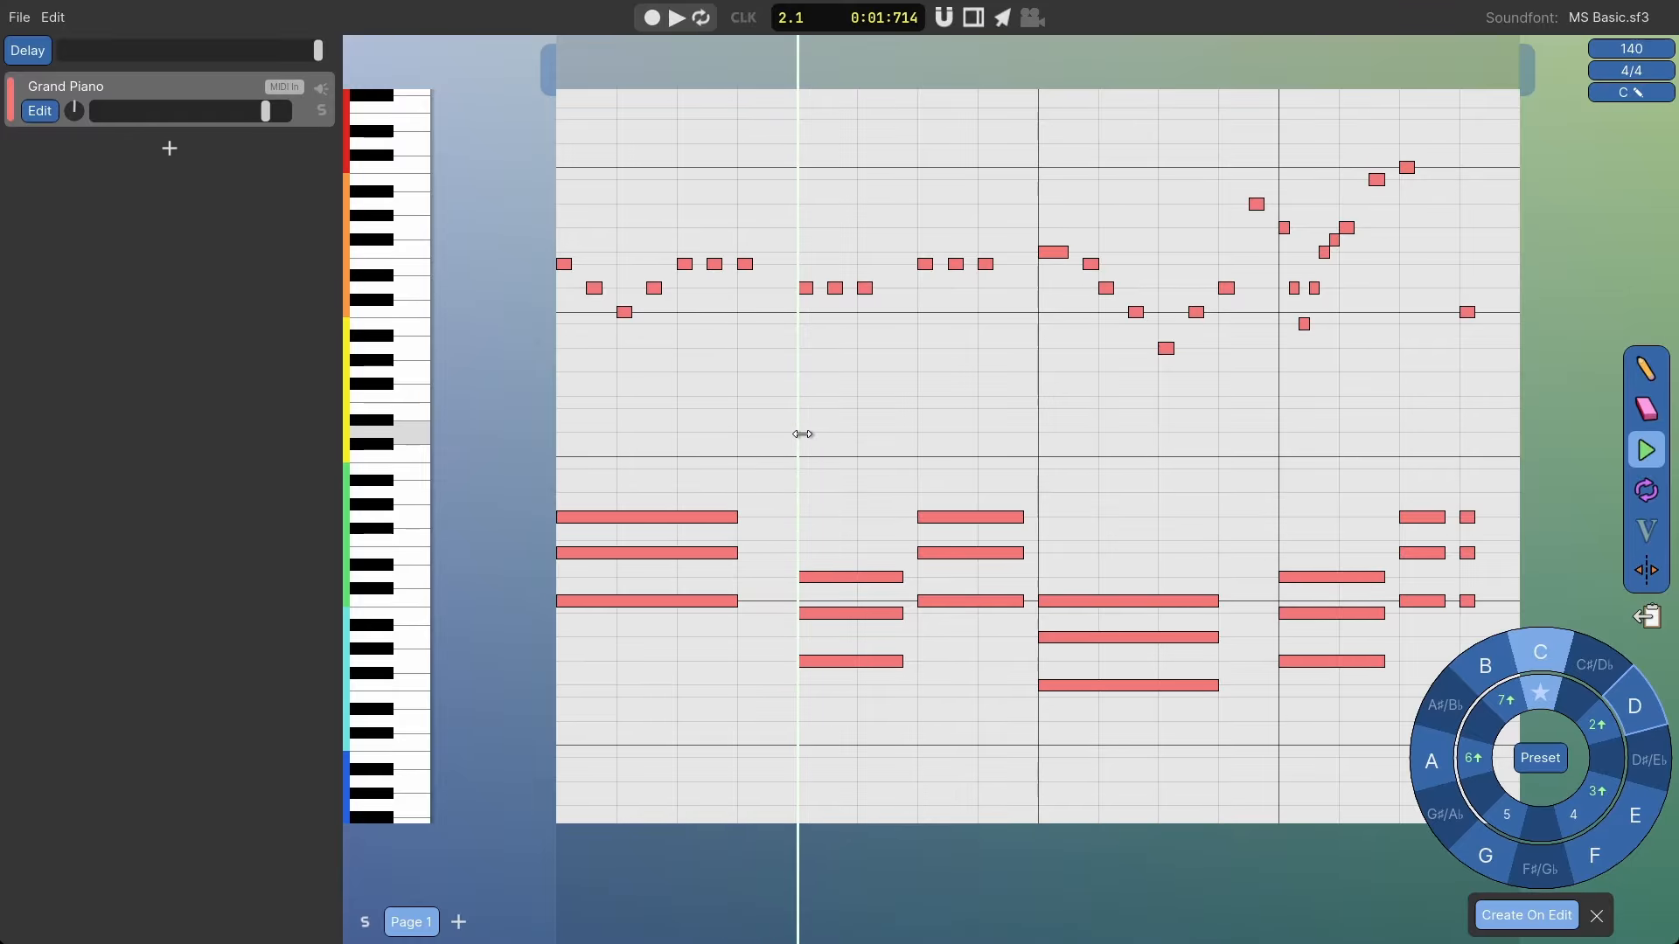
{"action": "left_click", "coordinate": [1482, 853]}
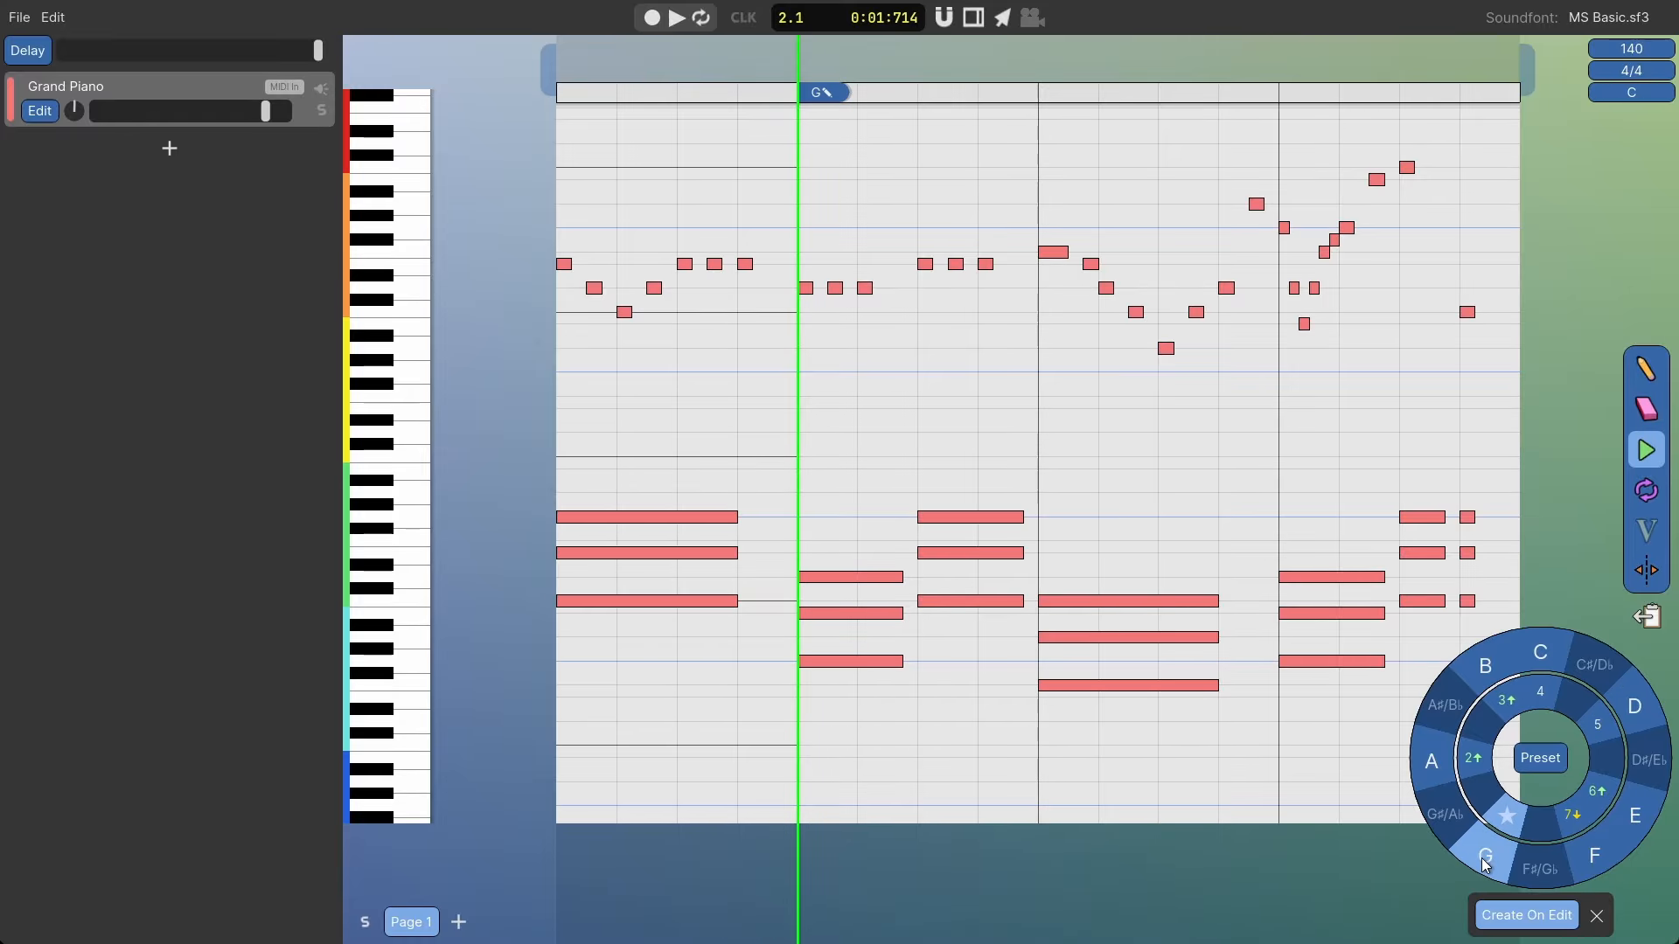
Change the pitch guide's root to C from the middle of bar 2 and to F from the start of bar 3.
{"action": "left_click", "coordinate": [921, 346]}
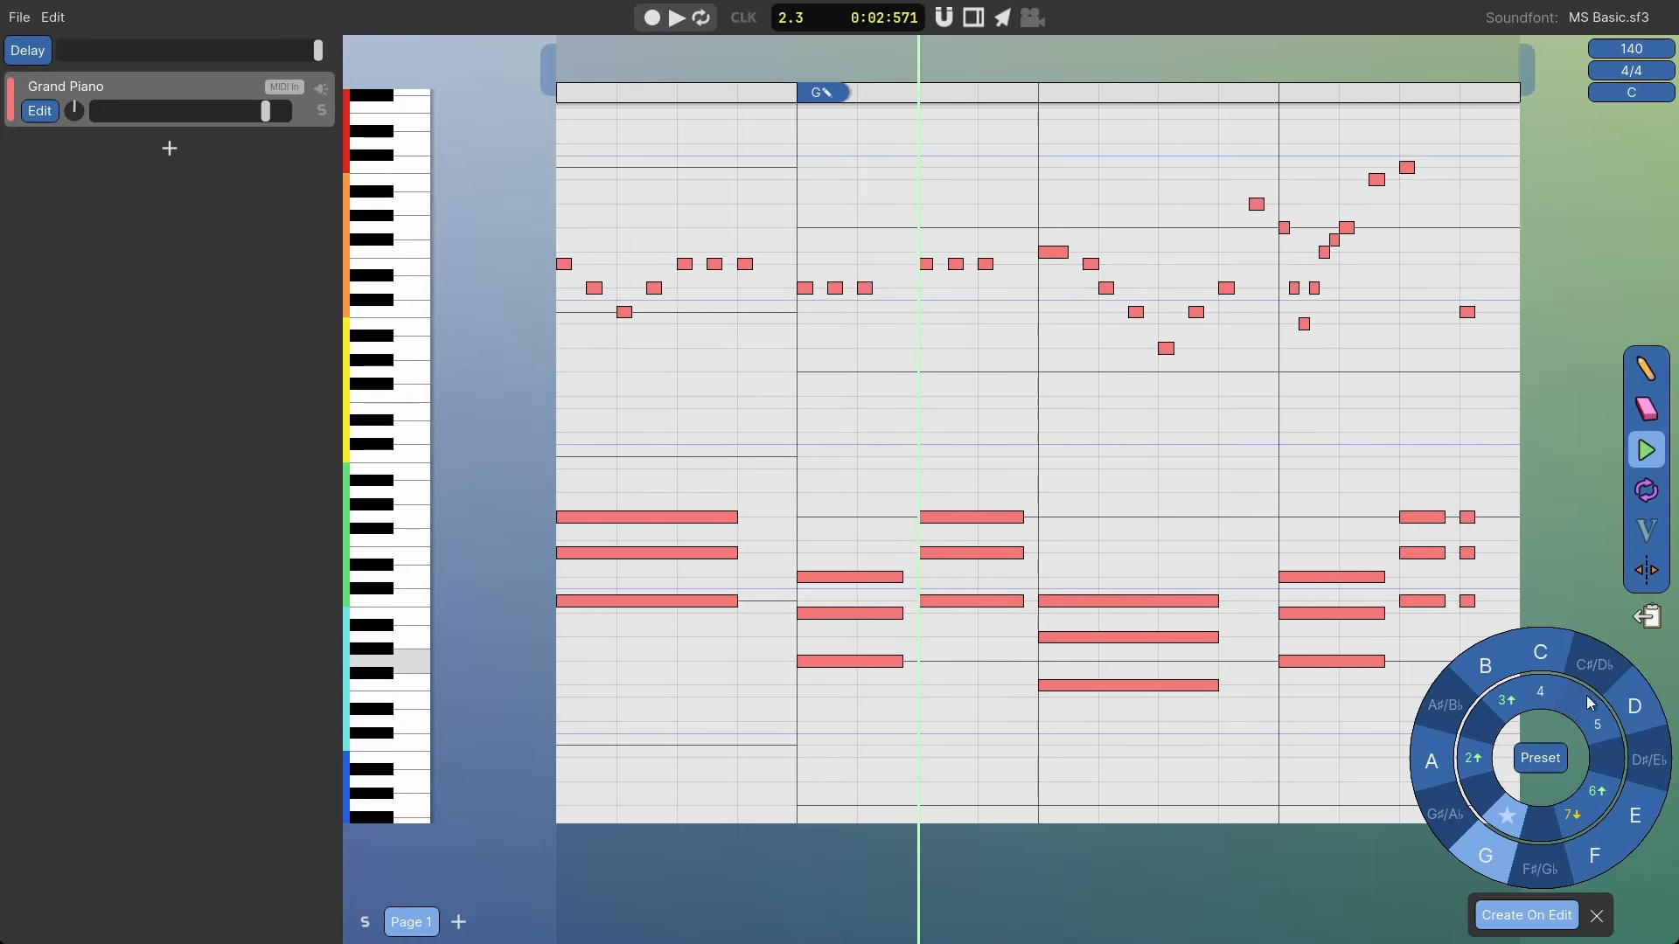
{"action": "left_click", "coordinate": [1541, 654]}
{"action": "left_click", "coordinate": [1050, 397]}
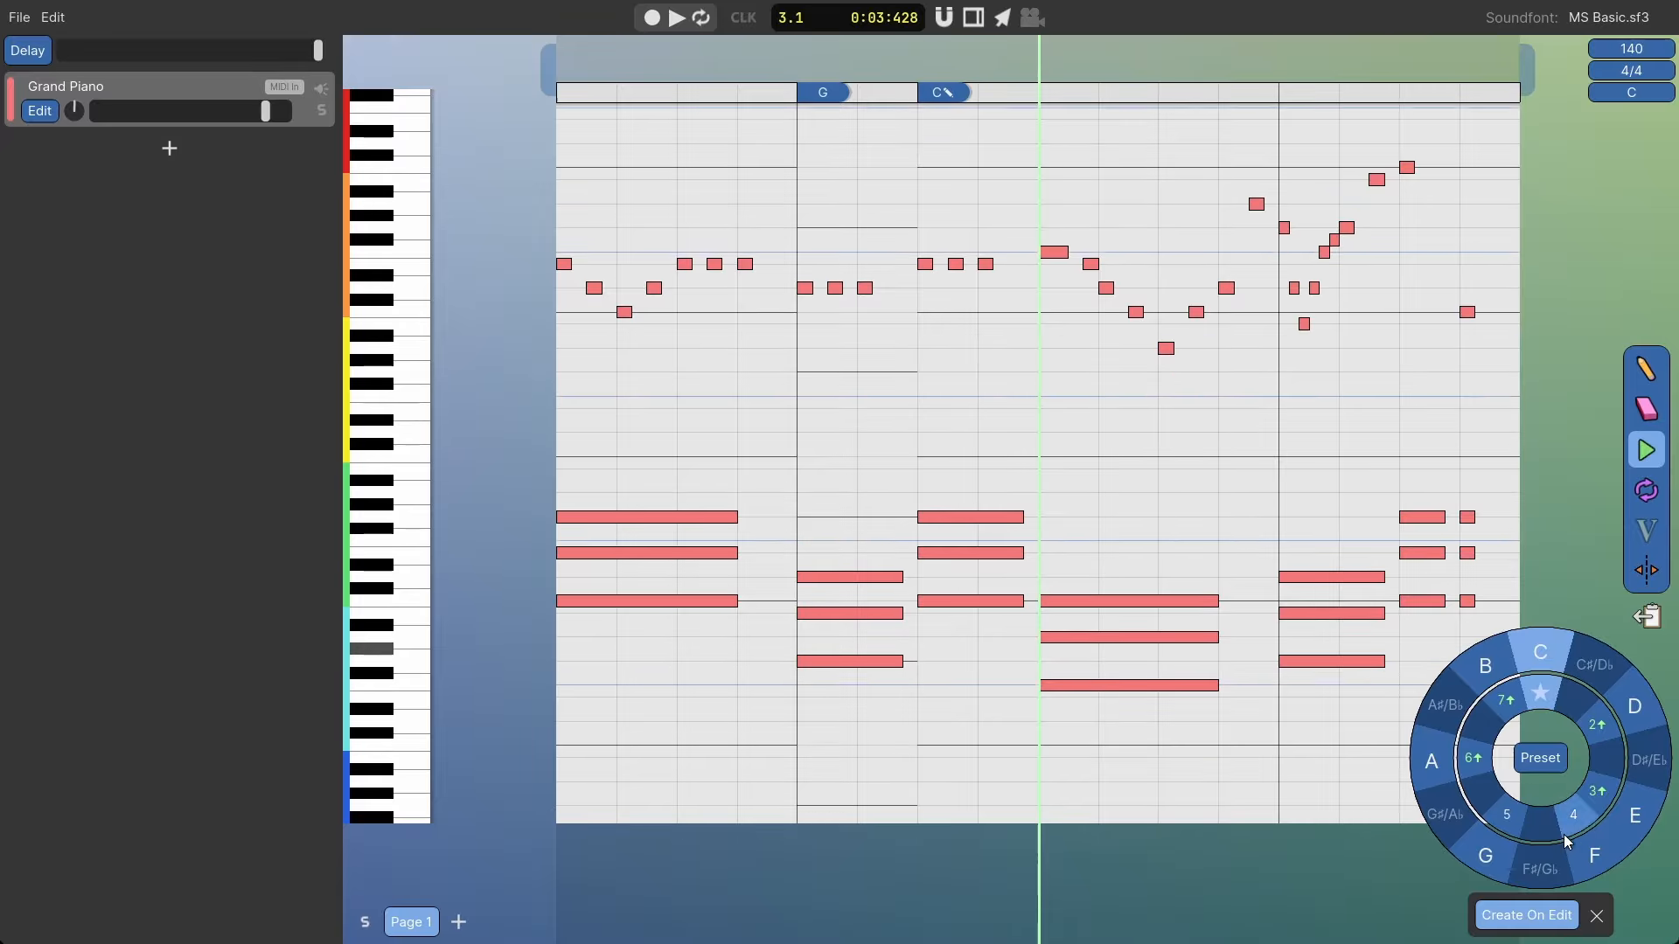
{"action": "left_click", "coordinate": [1607, 851]}
Change the pitch guide's root to G from the start of bar 4 and back to C from the middle of bar 4.
{"action": "left_click", "coordinate": [1277, 451]}
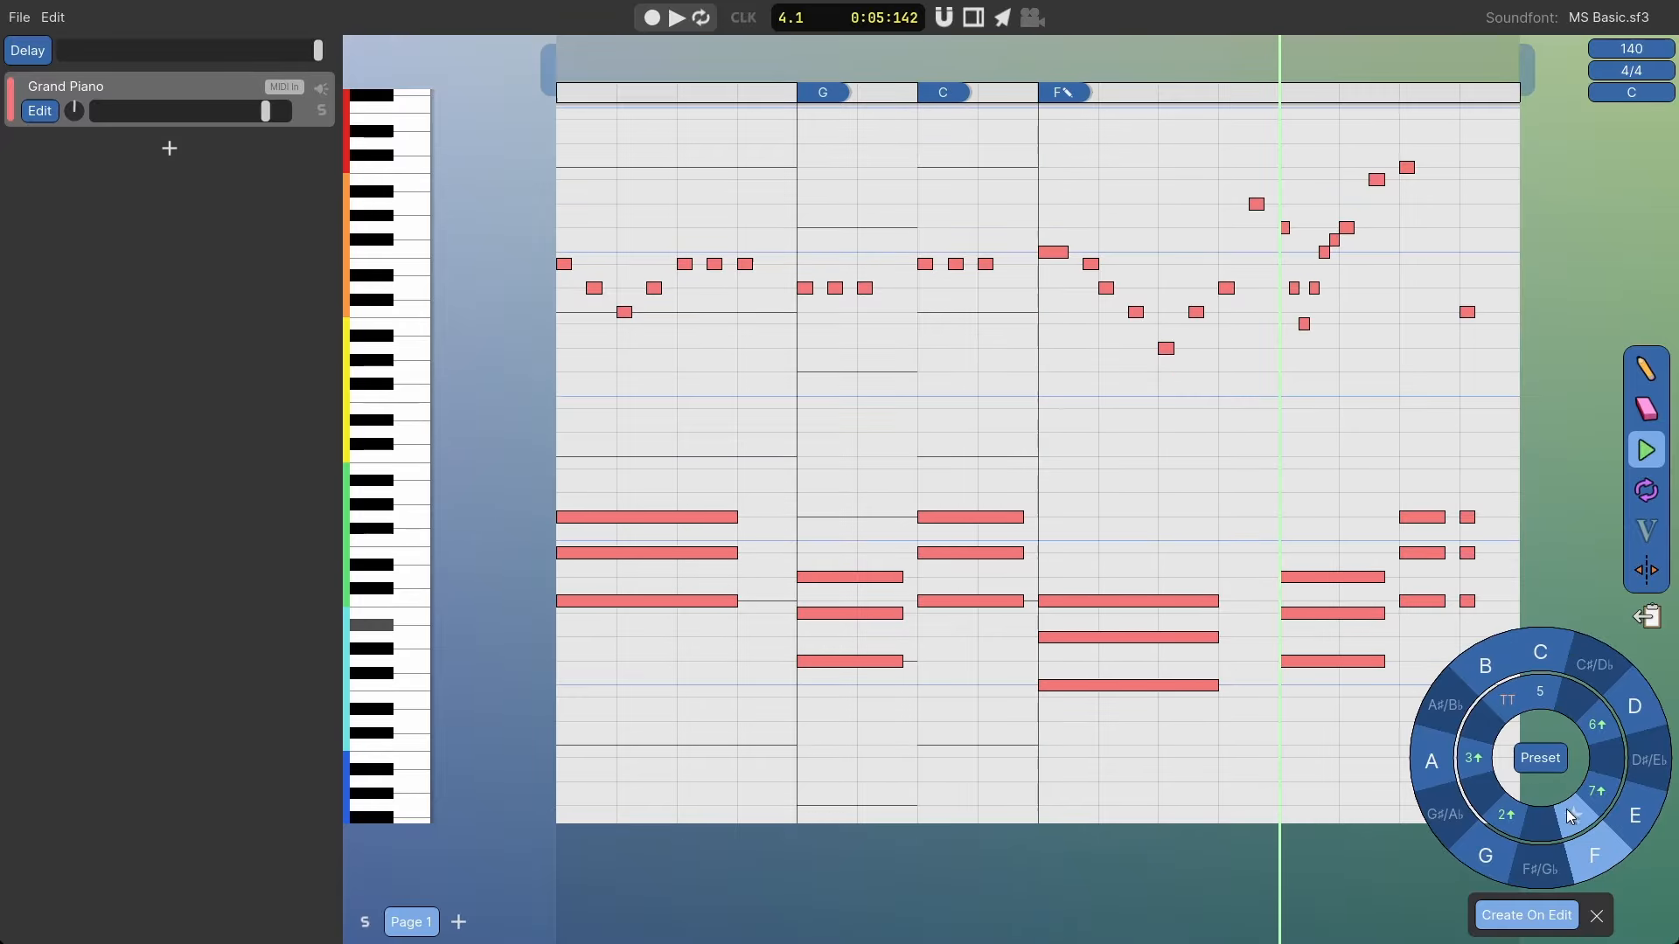
{"action": "left_click", "coordinate": [1487, 852]}
{"action": "left_click", "coordinate": [1408, 481]}
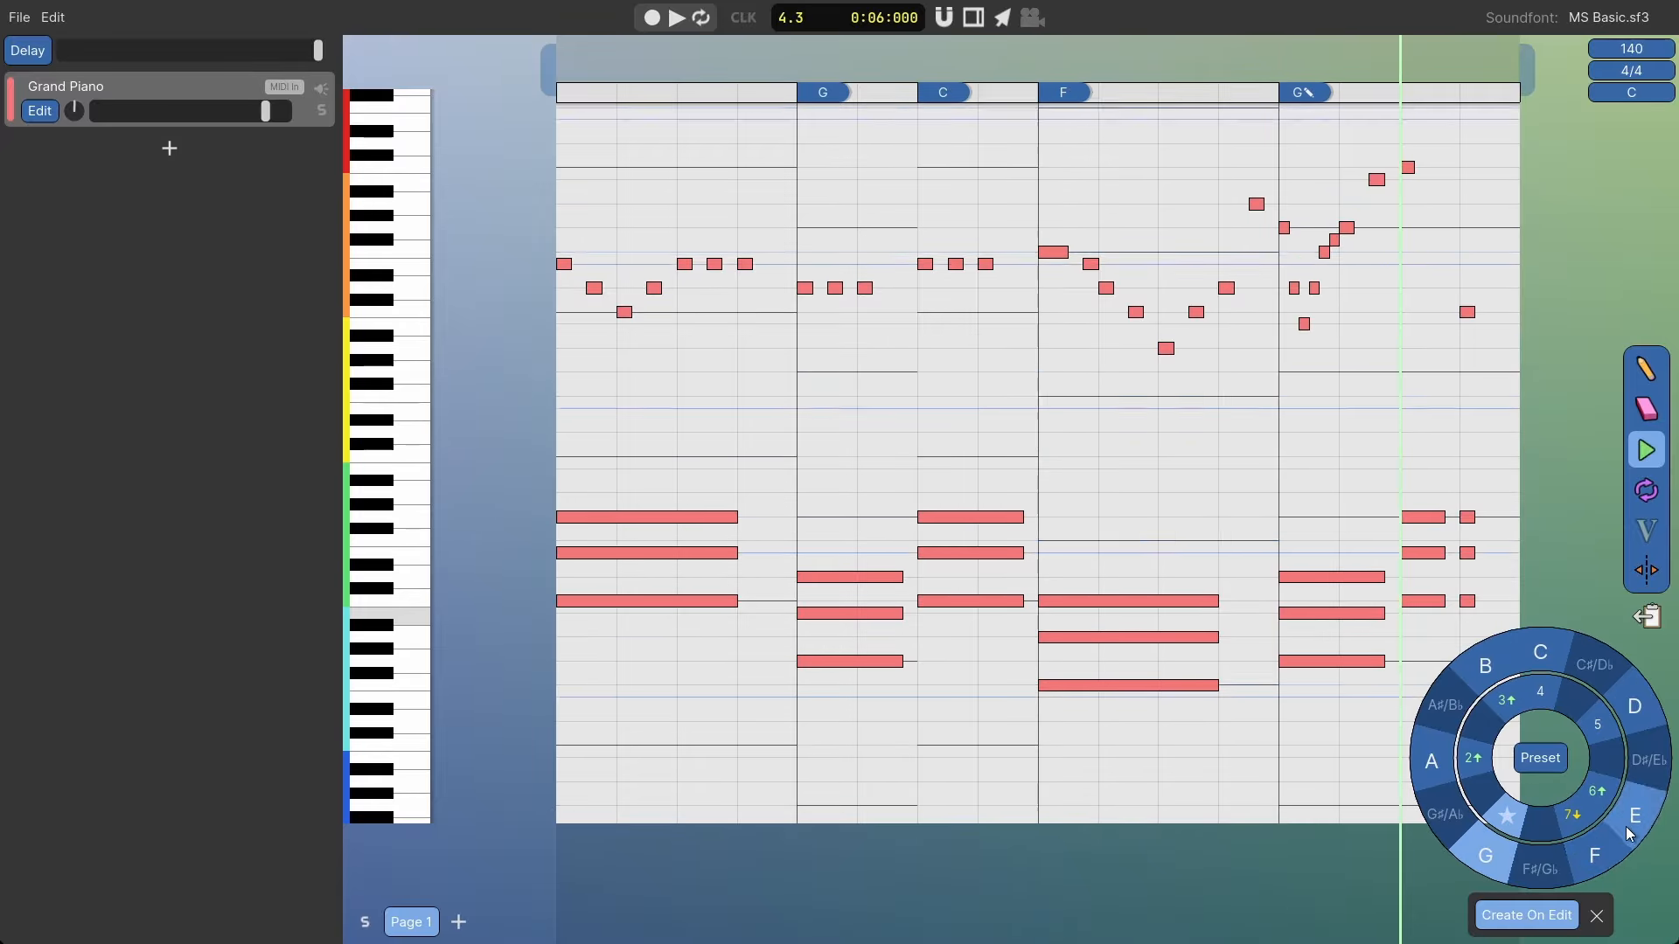
{"action": "left_click", "coordinate": [1544, 656]}
{"action": "scroll", "coordinate": [1140, 511], "scroll_direction": "down", "scroll_amount": 1}
{"action": "left_click_drag", "start_coordinate": [1100, 504], "coordinate": [1094, 517]}
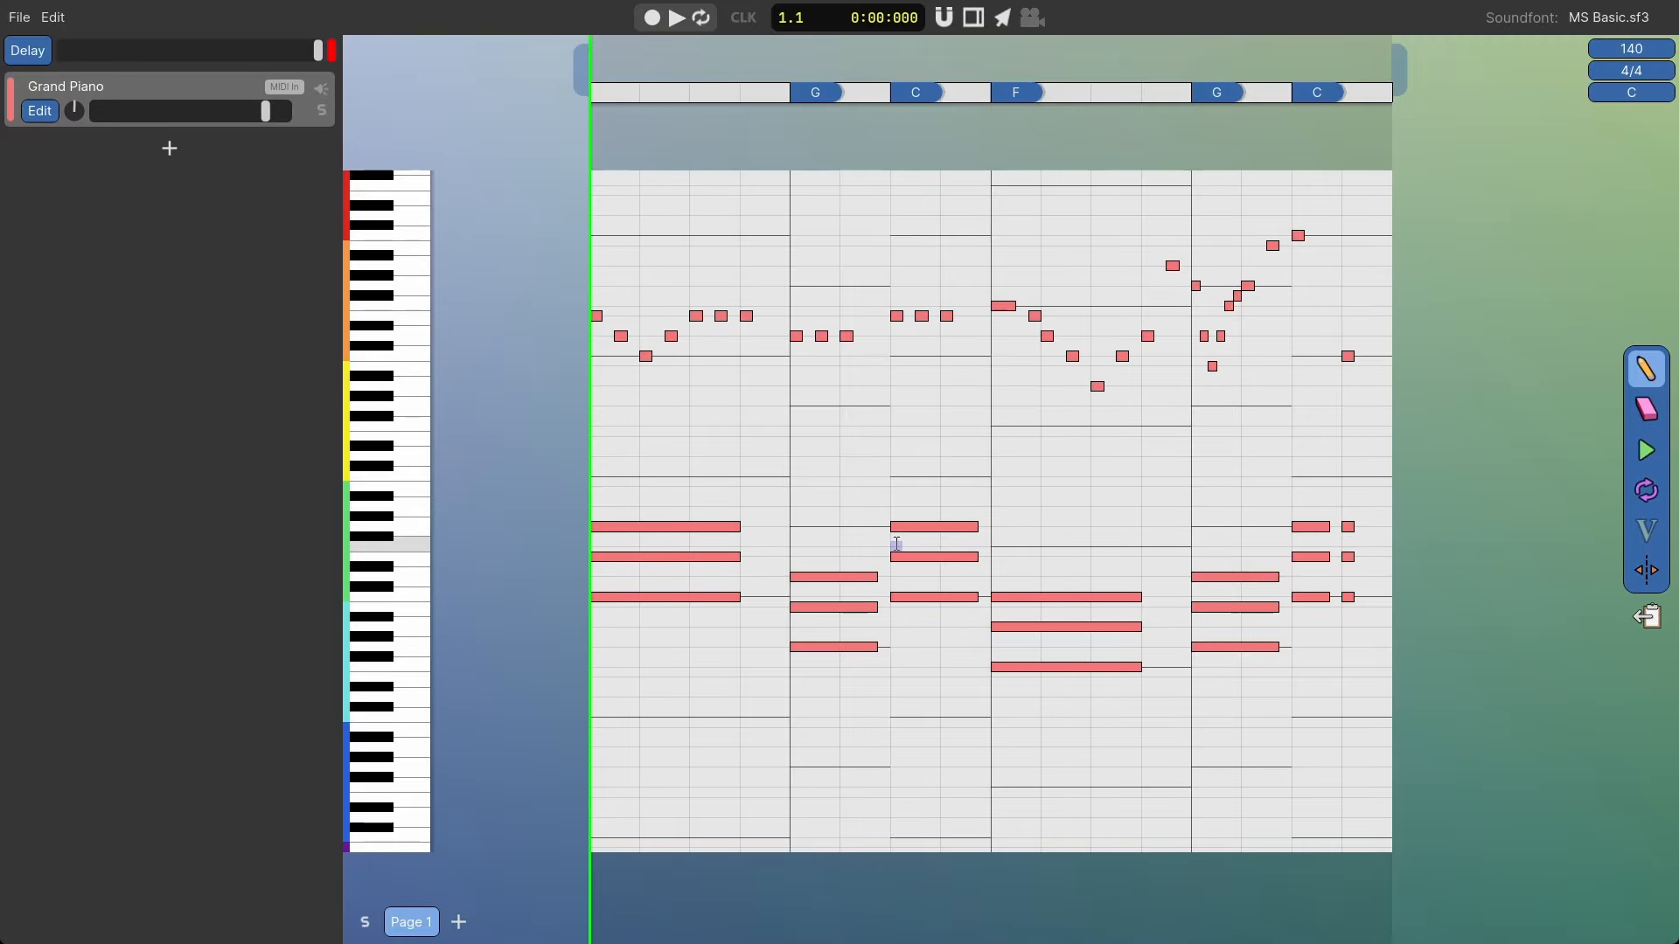
Add a second instrument to the song and set it to Acoustic Bass.
{"action": "left_click", "coordinate": [169, 147]}
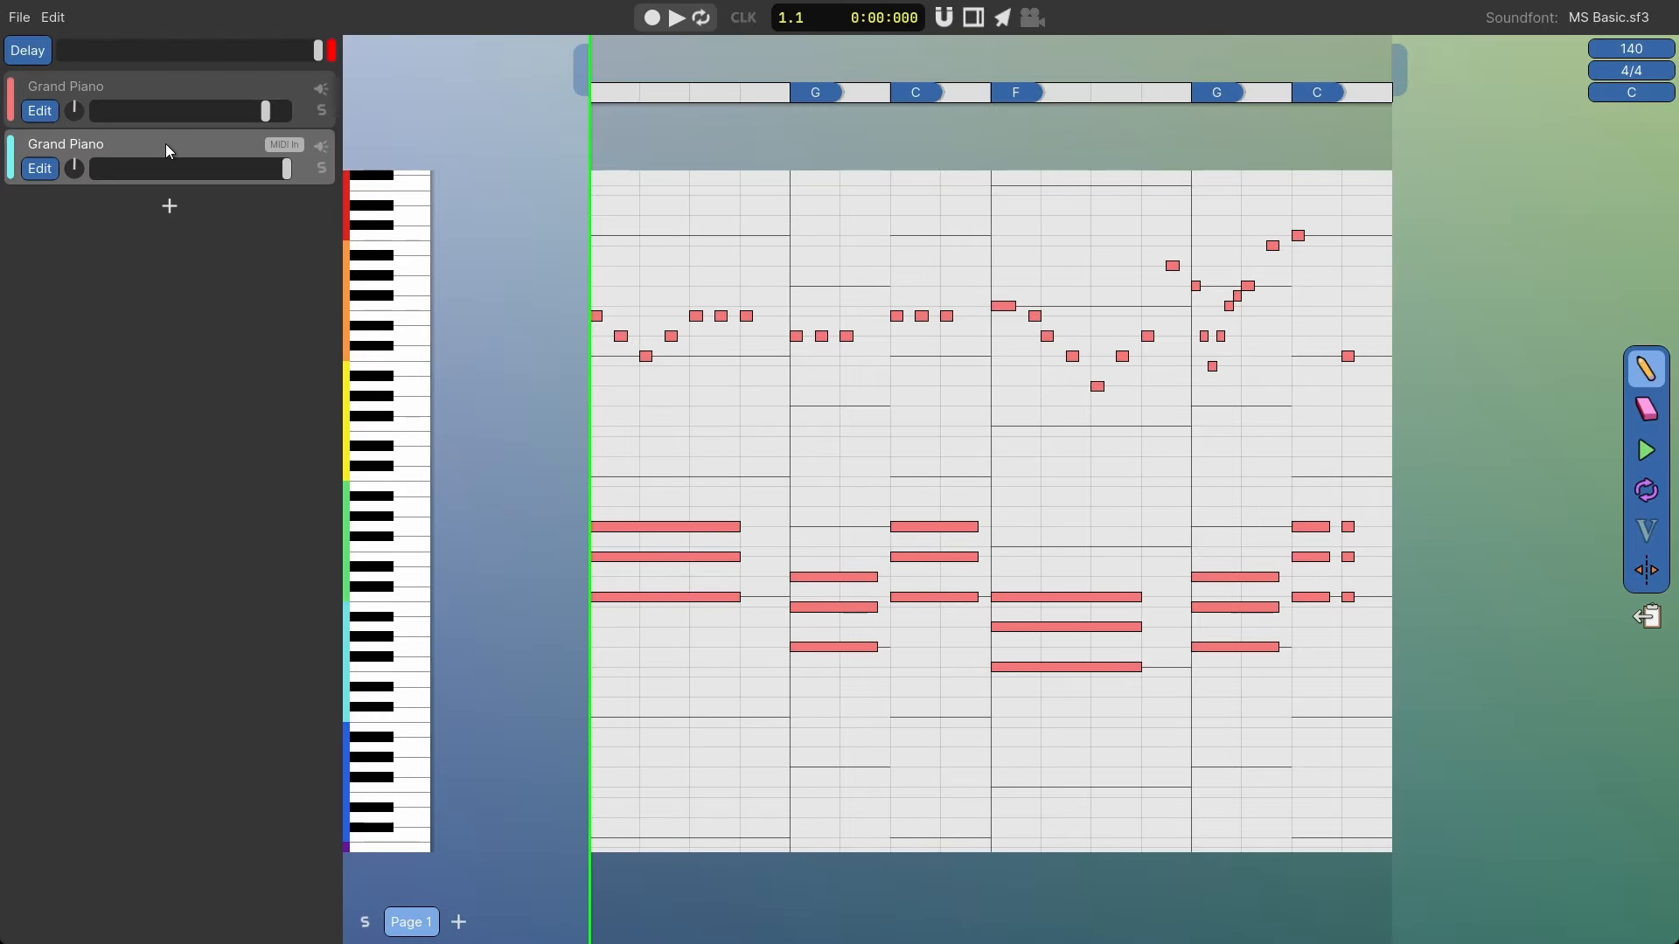
{"action": "left_click", "coordinate": [38, 170]}
{"action": "left_click", "coordinate": [458, 214]}
{"action": "type", "text": "bass"}
{"action": "double_click", "coordinate": [408, 265]}
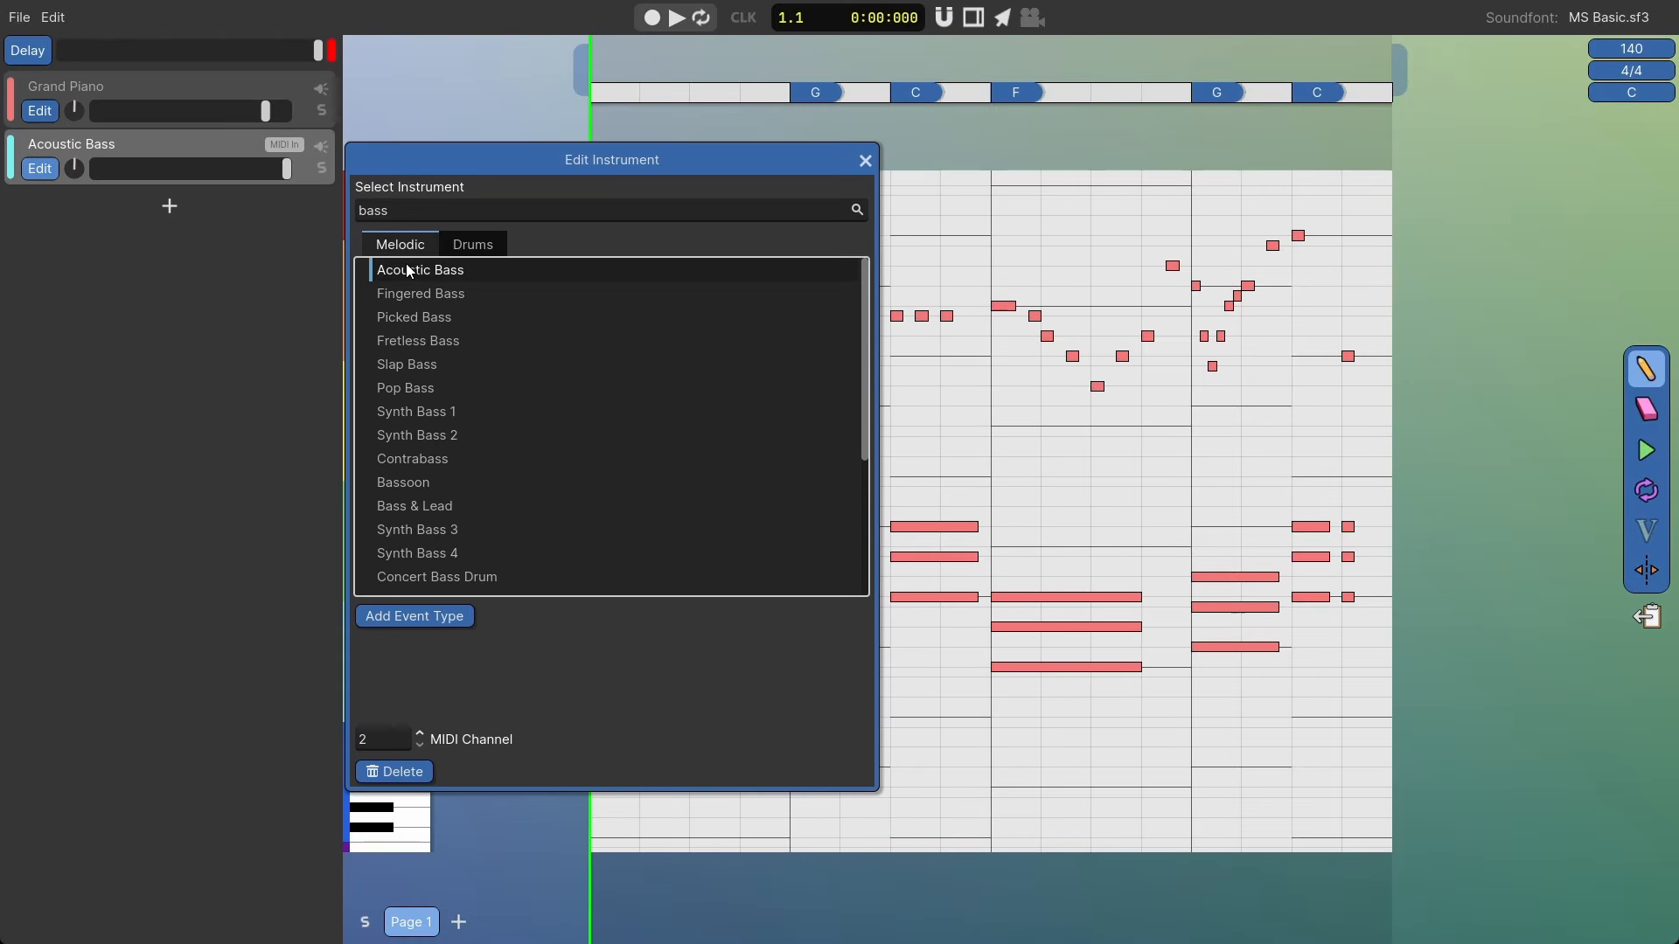
Place eight evenly spaced short bass notes across bar 1 on the C root line an octave below the lowest chord note.
{"action": "scroll", "coordinate": [680, 684], "scroll_direction": "up", "scroll_amount": 1}
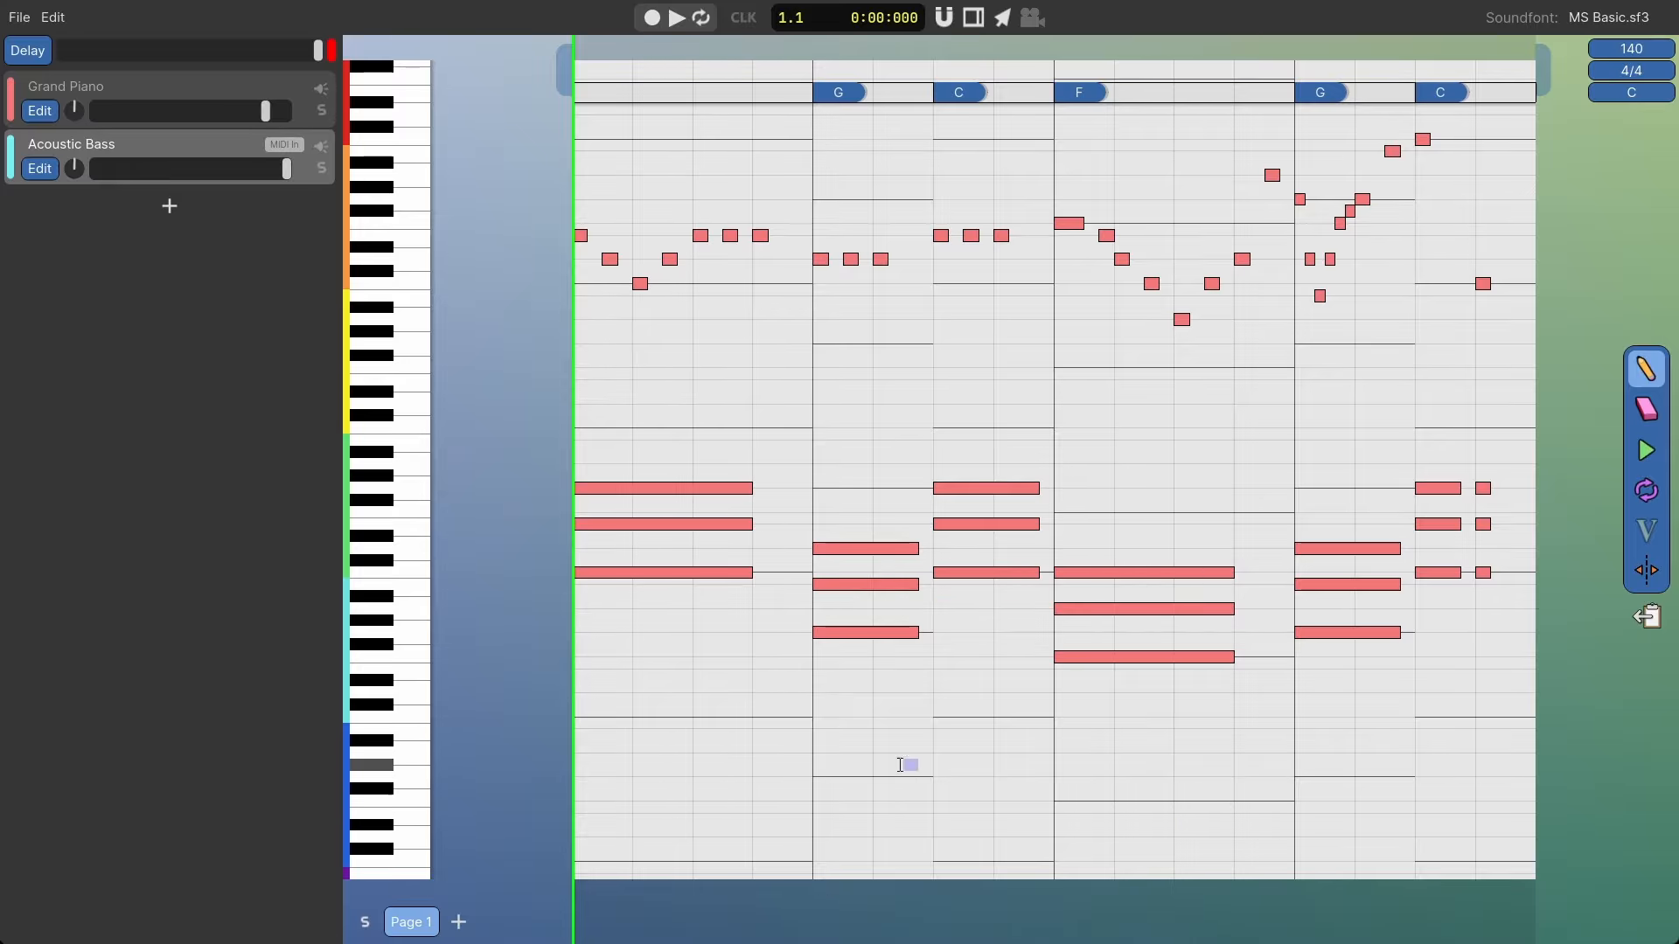
{"action": "left_click", "coordinate": [580, 717]}
{"action": "left_click", "coordinate": [610, 717]}
{"action": "left_click", "coordinate": [640, 717]}
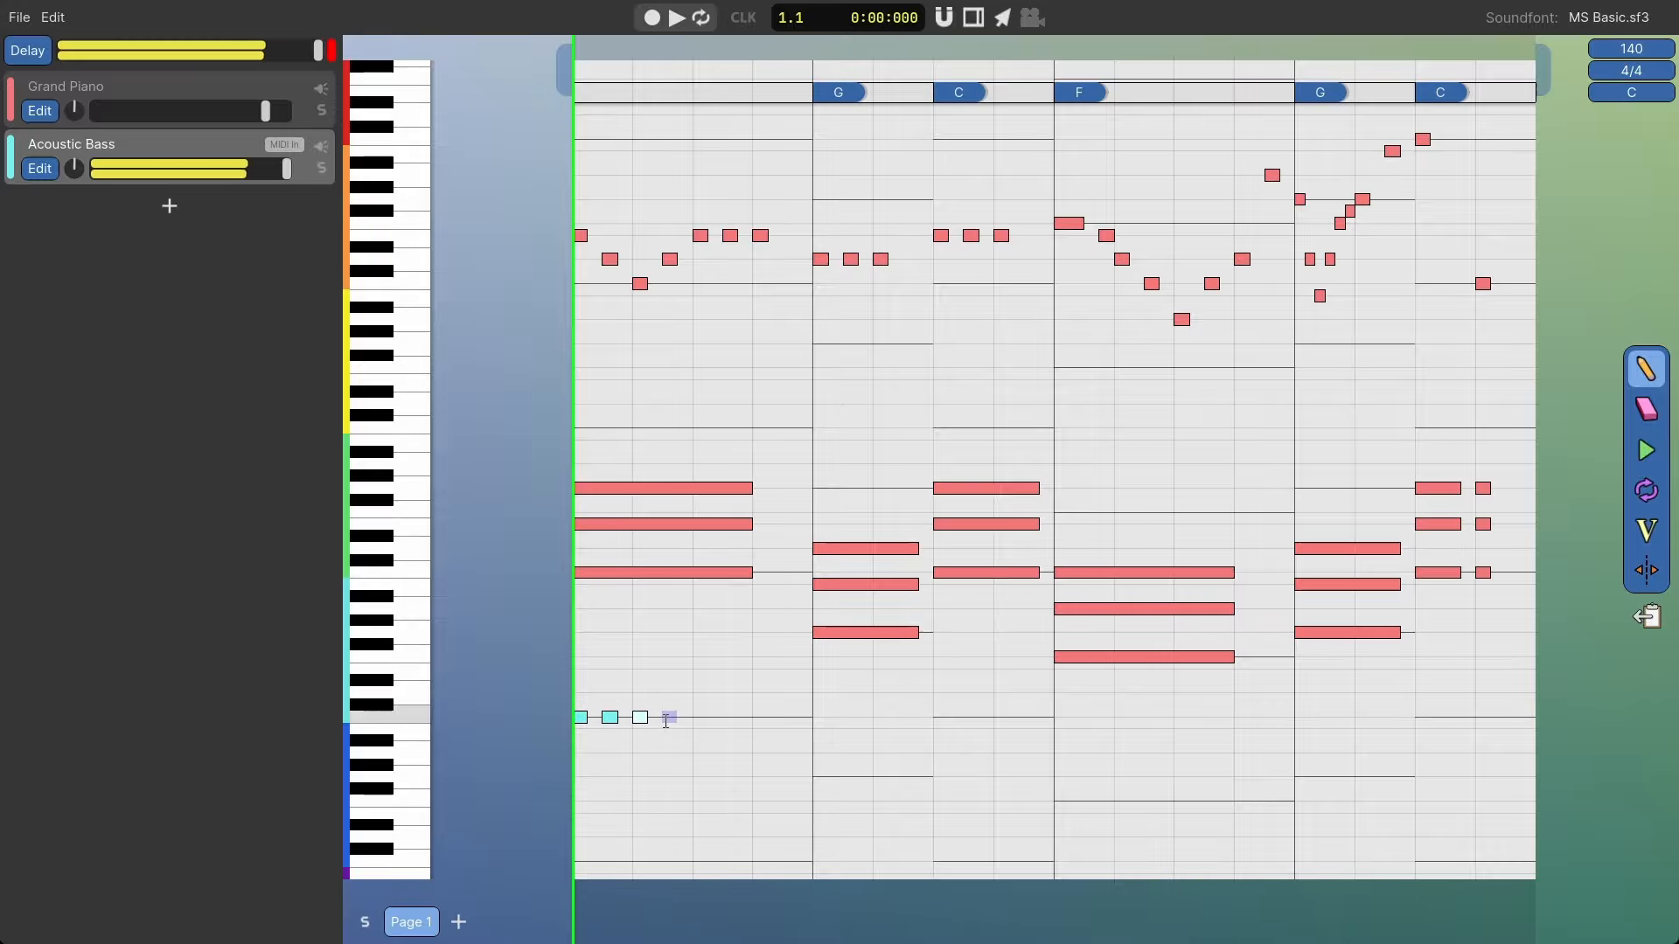
{"action": "left_click", "coordinate": [670, 717]}
{"action": "left_click", "coordinate": [700, 717]}
{"action": "left_click", "coordinate": [730, 717]}
{"action": "left_click", "coordinate": [759, 717]}
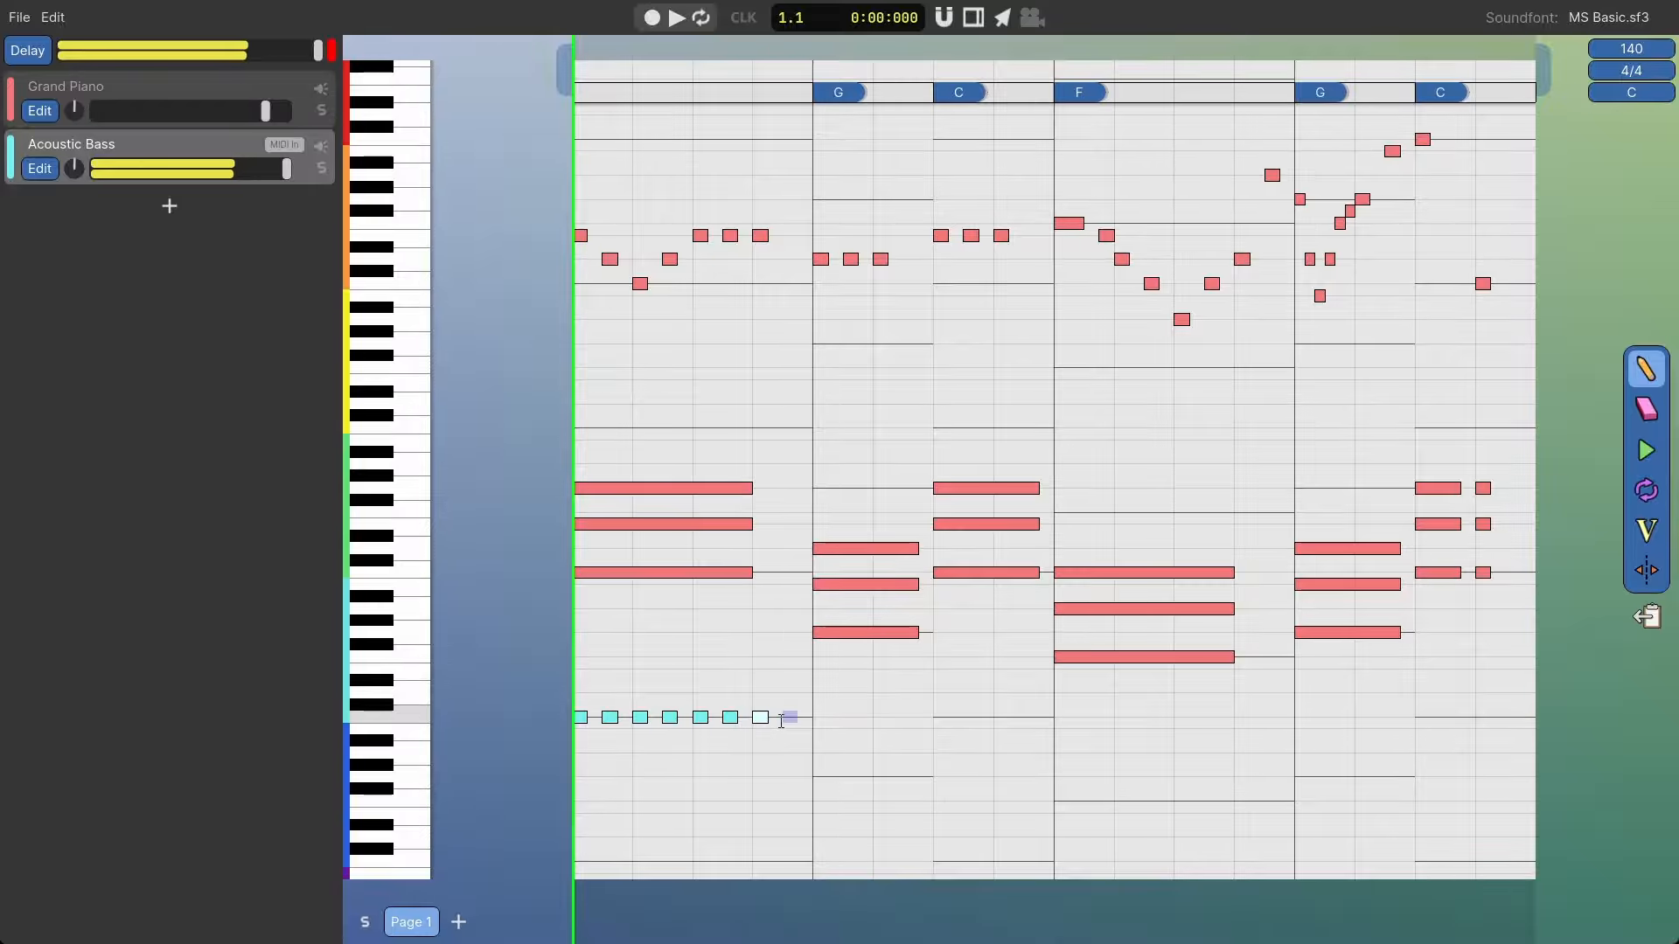
{"action": "left_click", "coordinate": [790, 717]}
Copy bar 1's eight bass notes and paste them in succession across bars 2, 3 and 4.
{"action": "left_click_drag", "start_coordinate": [713, 716], "coordinate": [577, 693]}
{"action": "left_click_drag", "start_coordinate": [850, 759], "coordinate": [563, 705]}
{"action": "left_click_drag", "start_coordinate": [559, 703], "coordinate": [790, 741]}
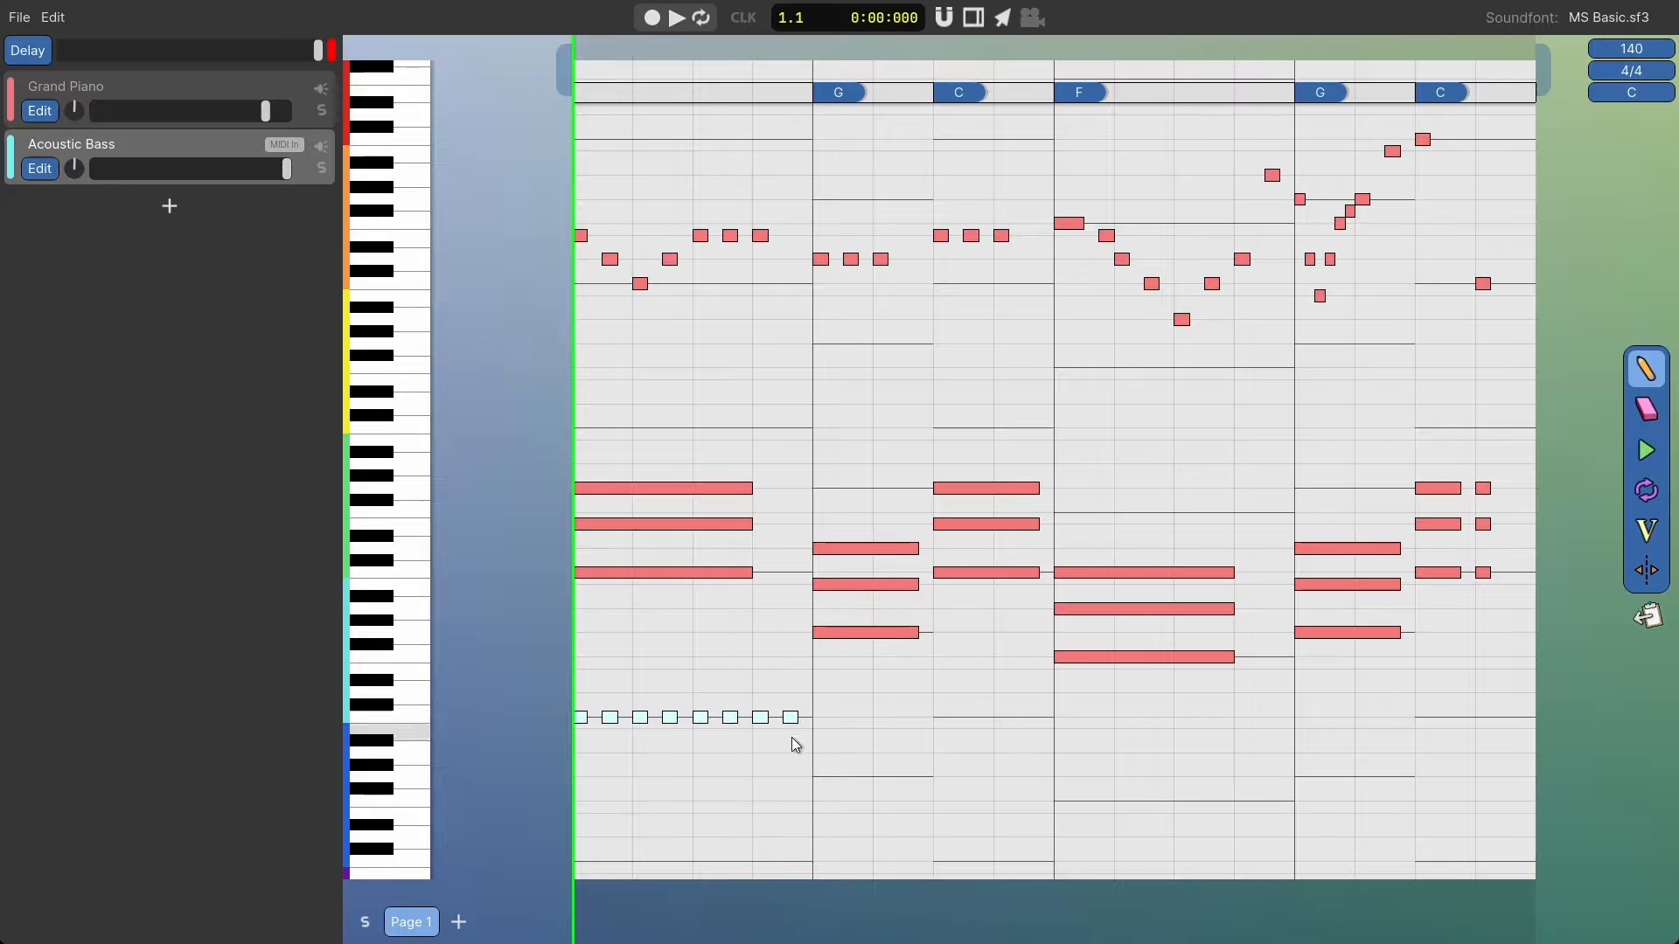
{"action": "key", "text": "ctrl+v"}
{"action": "key", "text": "ctrl+v"}
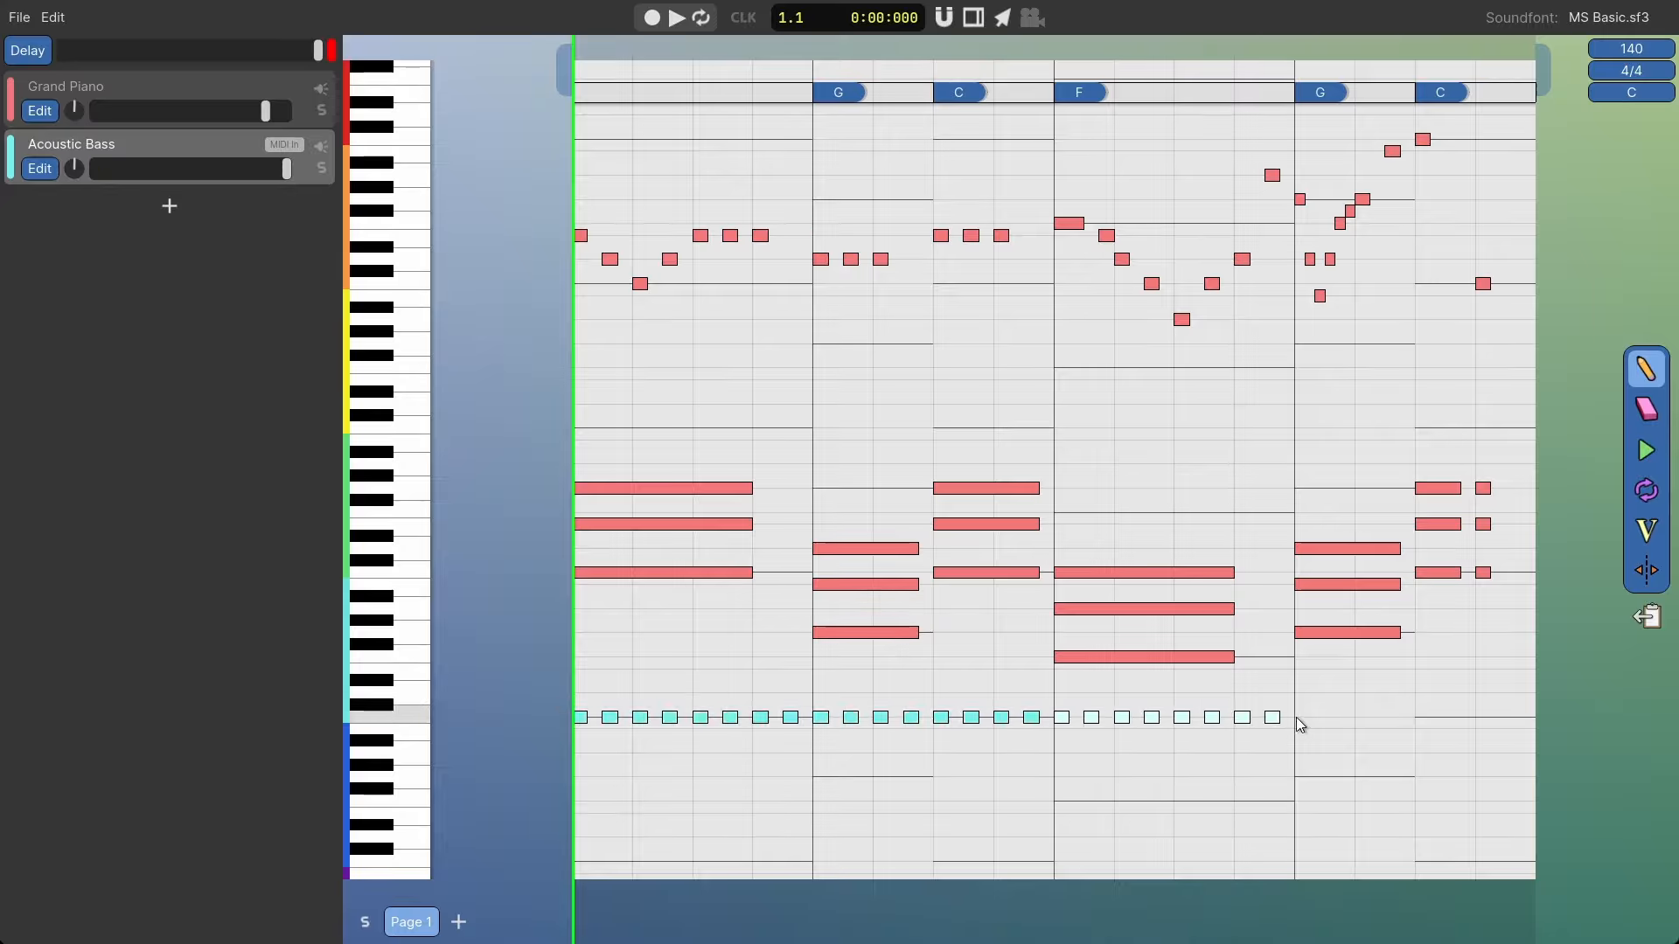
{"action": "key", "text": "ctrl+v"}
Move the copied bass notes down to the guide's roots (G, low C, F, G), keeping the last four on C, and play the piece.
{"action": "left_click_drag", "start_coordinate": [925, 740], "coordinate": [1034, 864]}
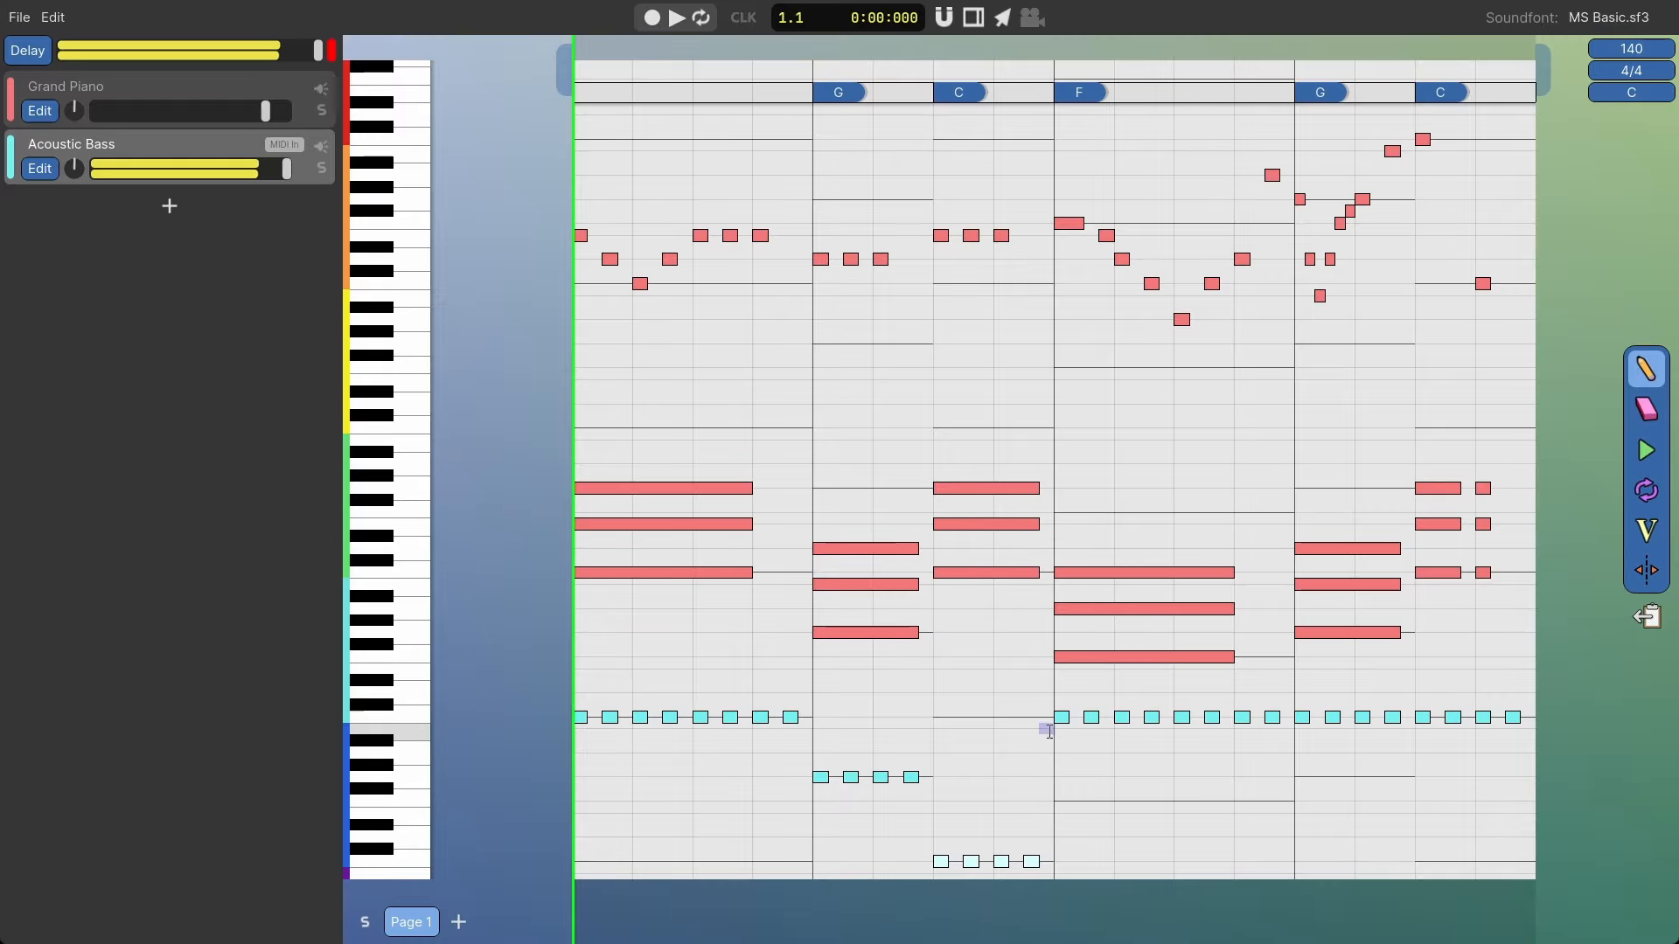
{"action": "left_click_drag", "start_coordinate": [1048, 699], "coordinate": [1274, 802]}
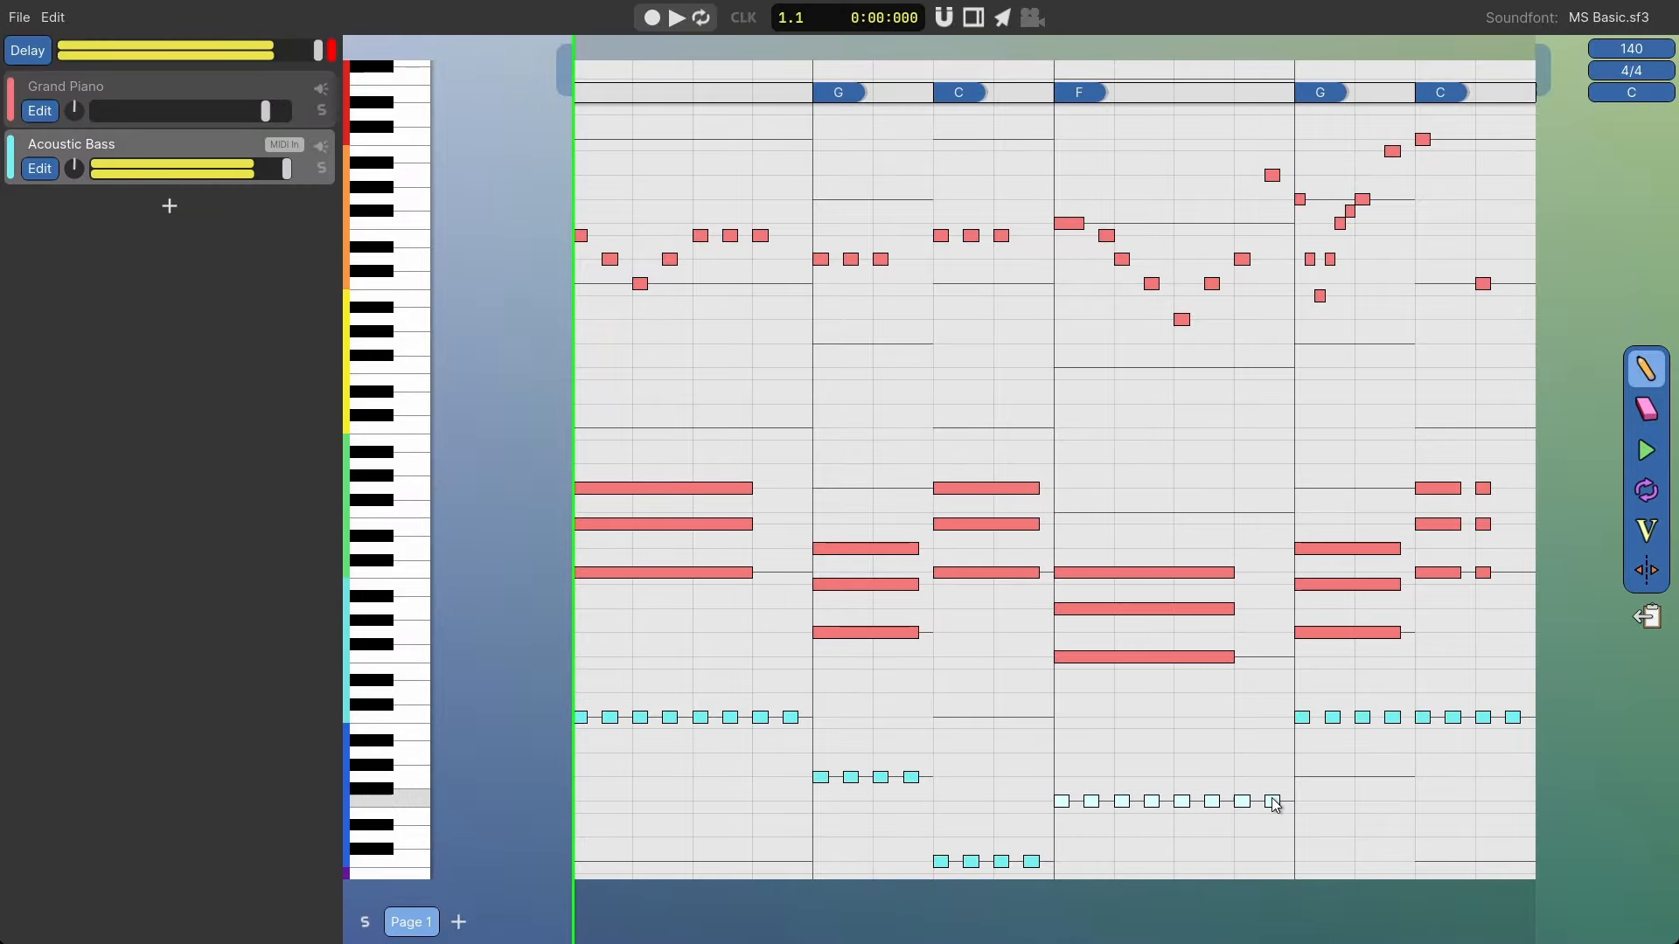
{"action": "left_click_drag", "start_coordinate": [1284, 743], "coordinate": [1394, 782]}
{"action": "left_click_drag", "start_coordinate": [1607, 762], "coordinate": [1416, 720]}
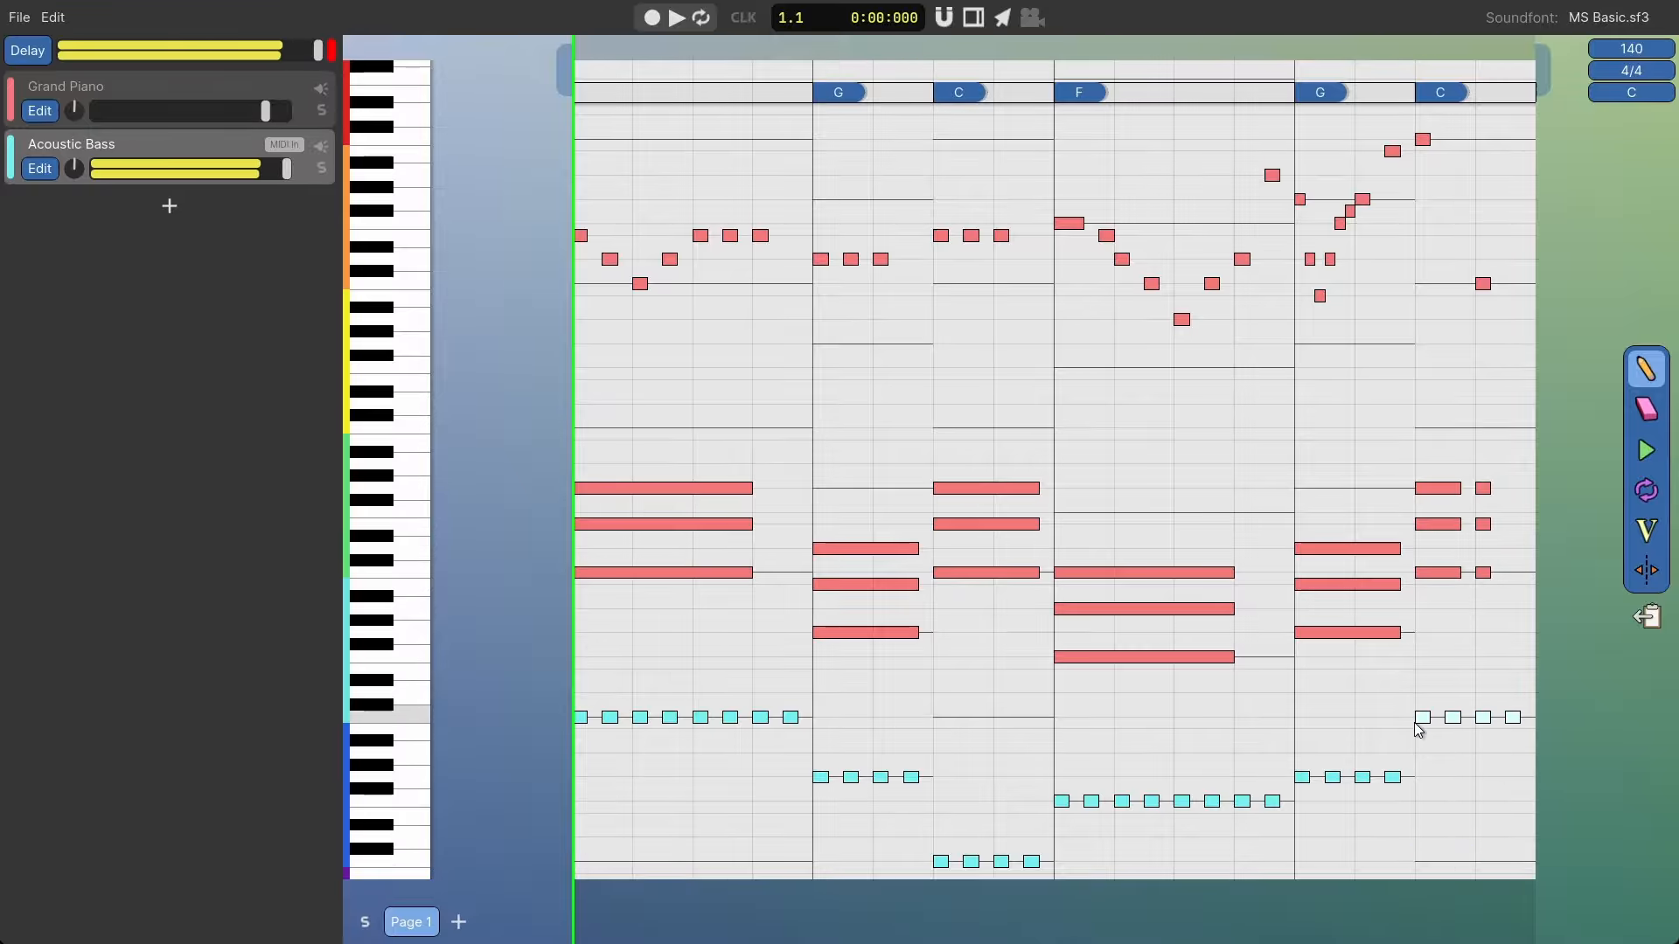
{"action": "key", "text": "space"}
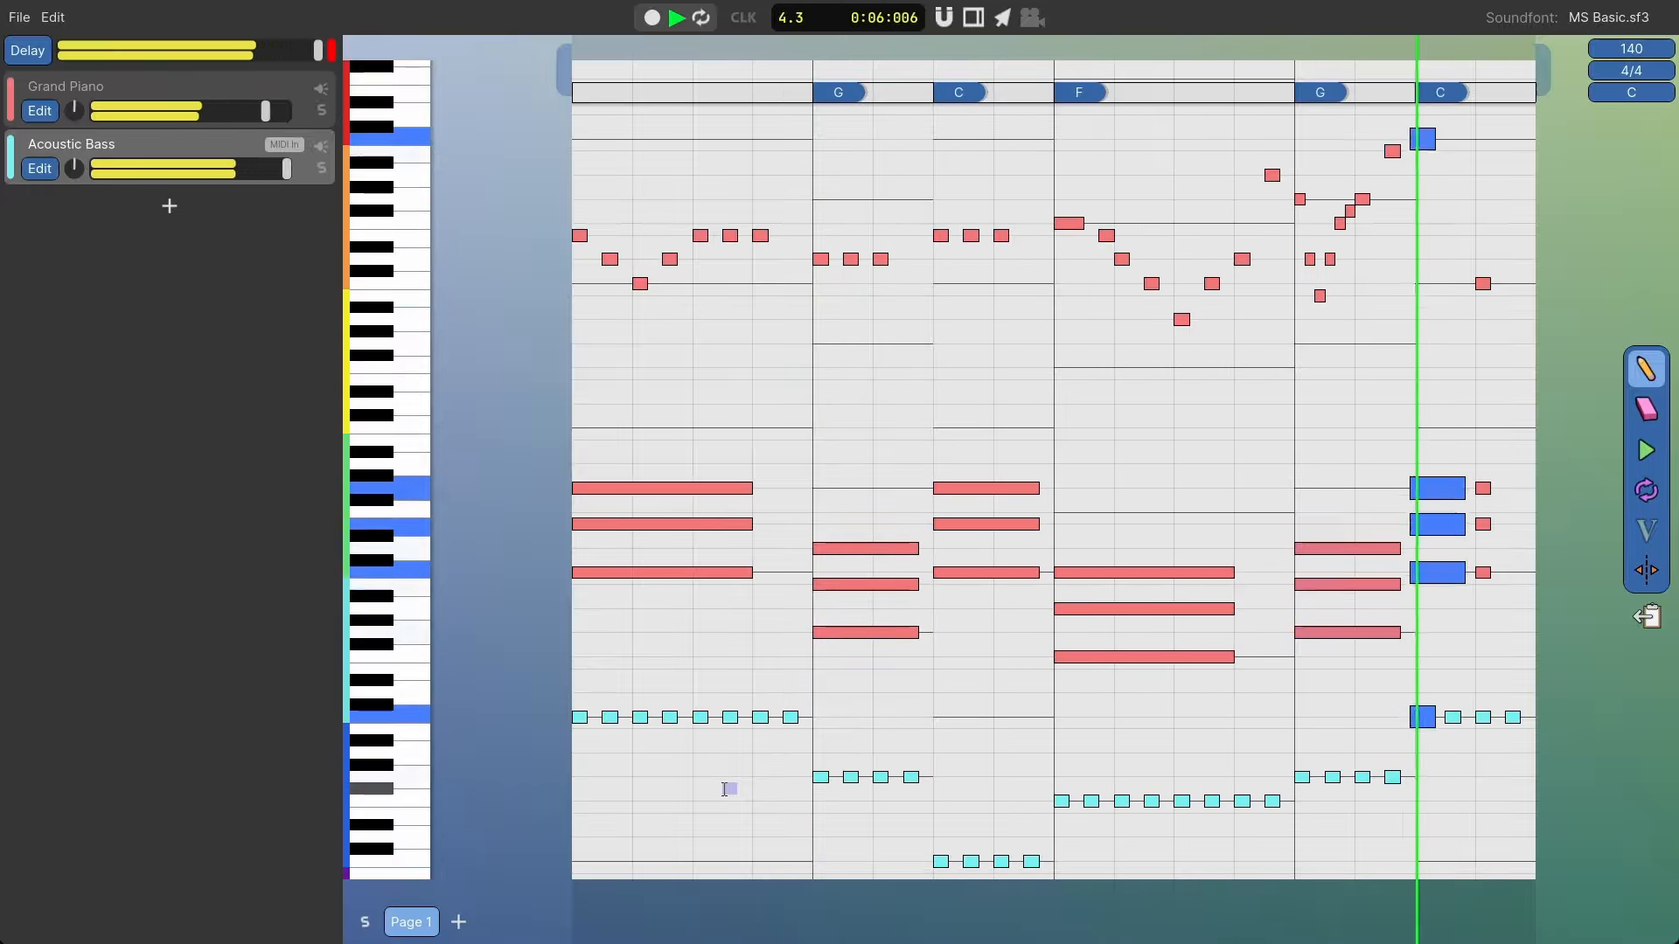
{"action": "key", "text": "space"}
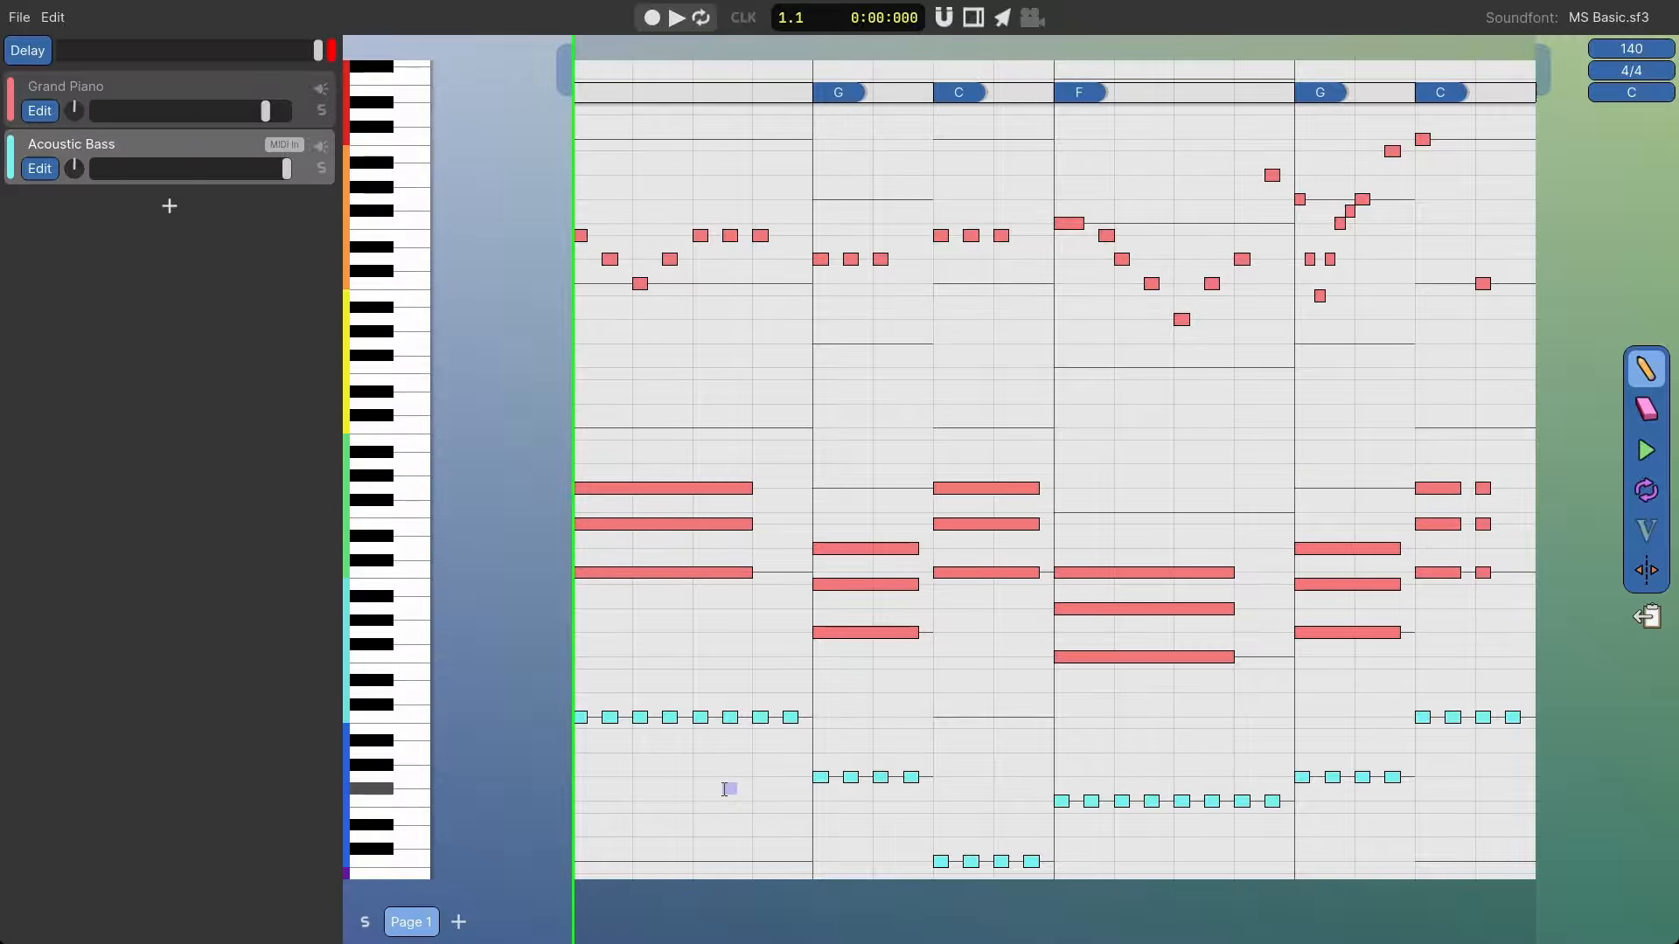